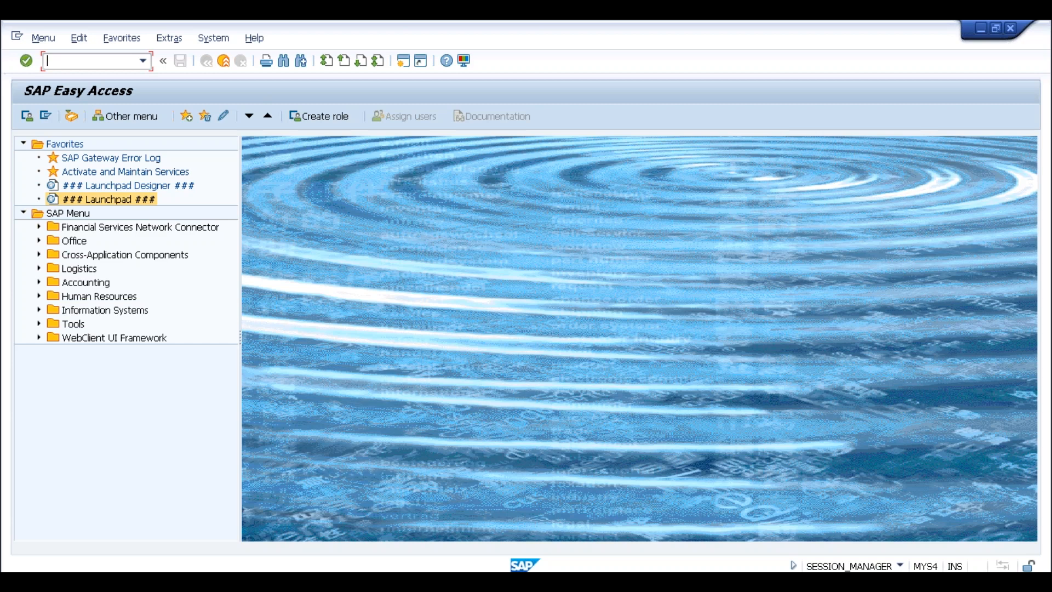
Open the goods receipt transaction MIGO
key("alt+Tab")
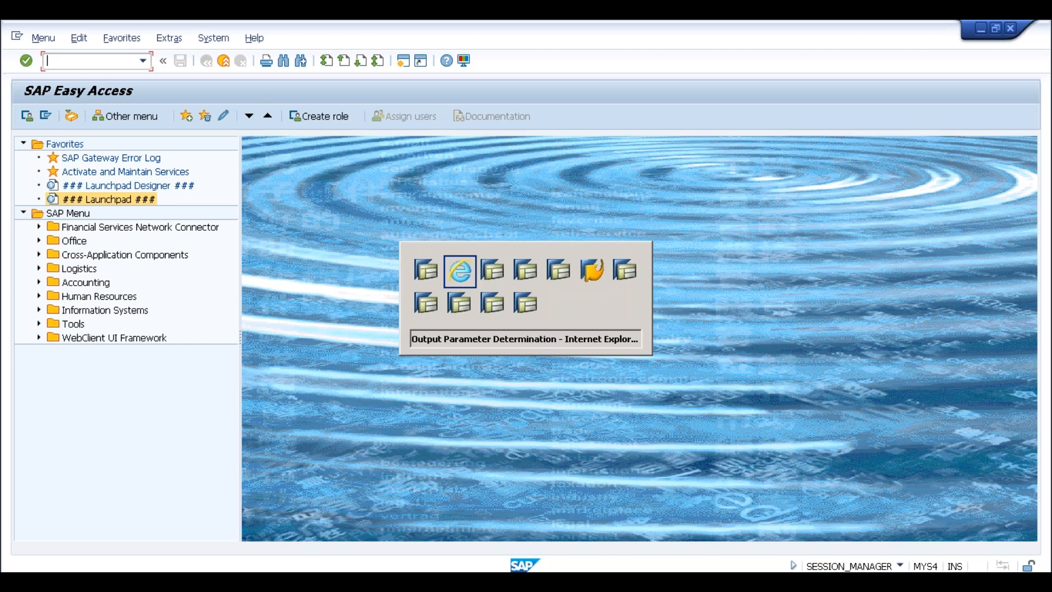
key("Escape")
mouse_move(669, 22)
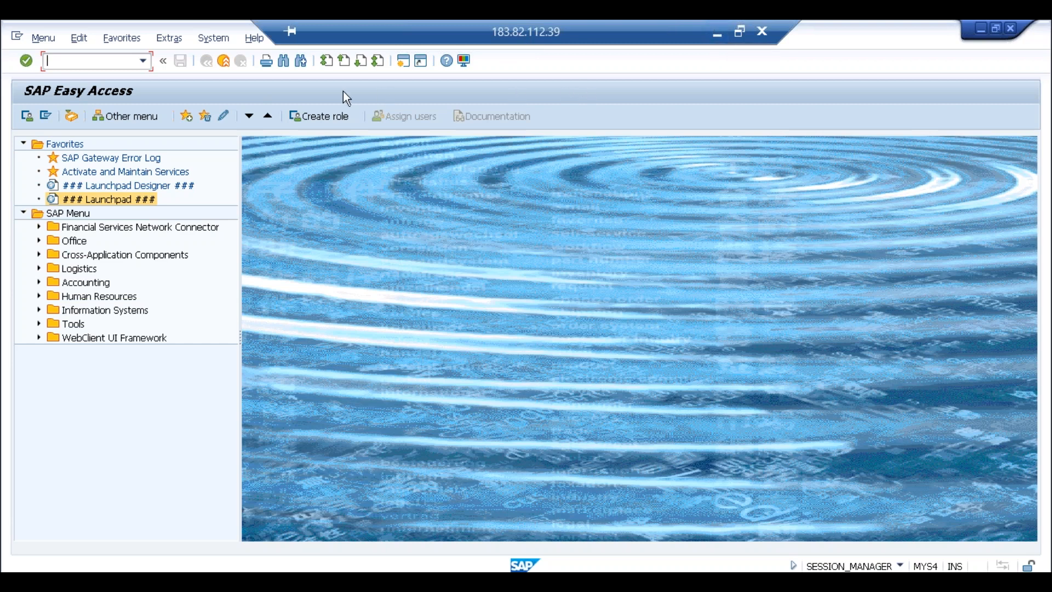
type("migo")
key("Return")
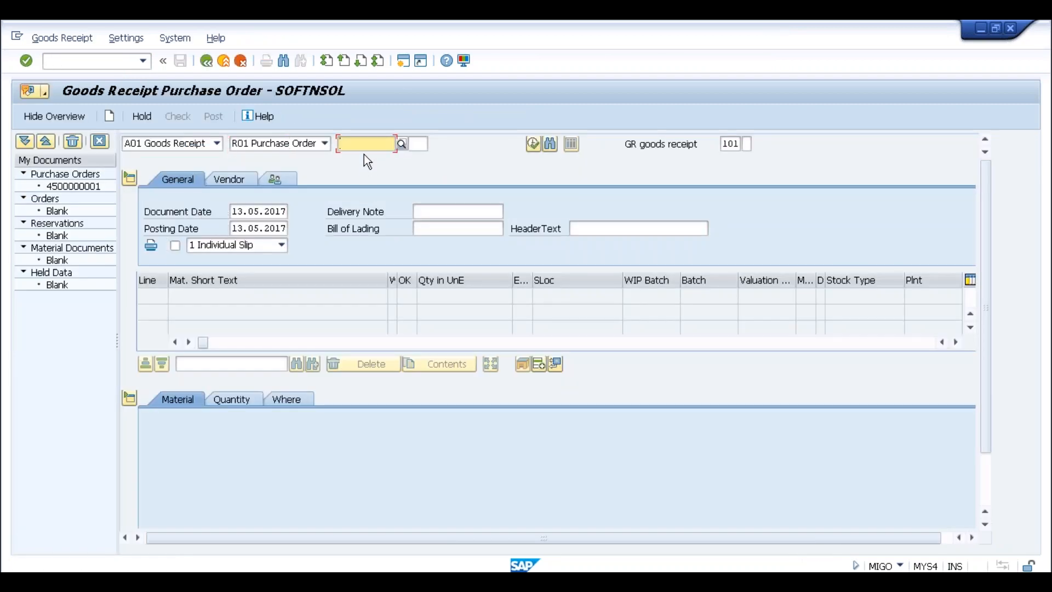
Enter the purchase order number ending in 34 and load its items for goods receipt
key("space")
key("Down")
key("Return")
key("BackSpace")
key("BackSpace")
type("34")
key("Return")
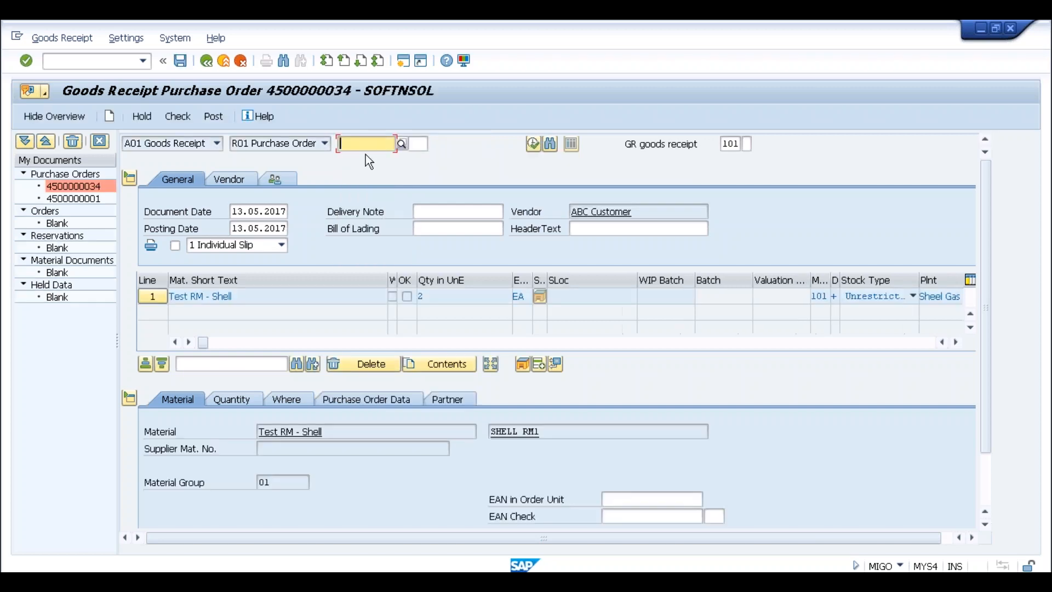
Mark the Test RM - Shell item as OK and set its storage location to Raw Materials
left_click(987, 472)
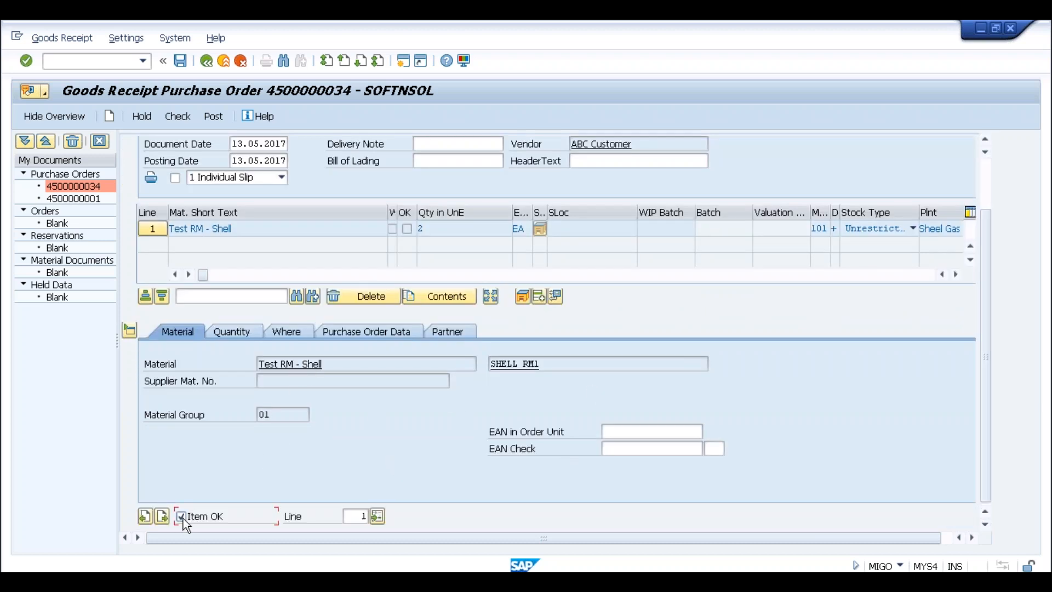
left_click(285, 332)
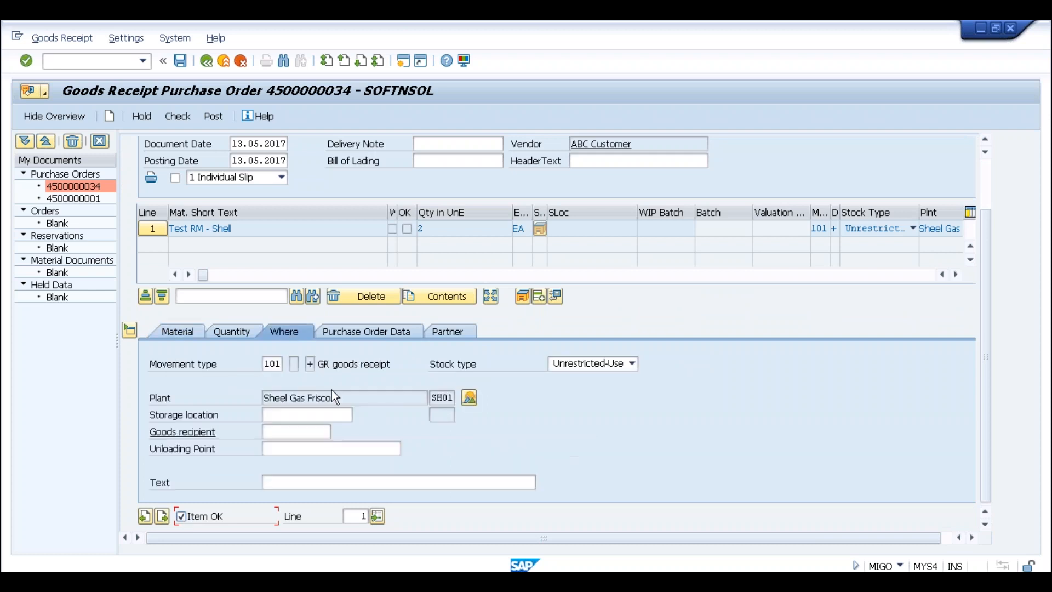
left_click(297, 414)
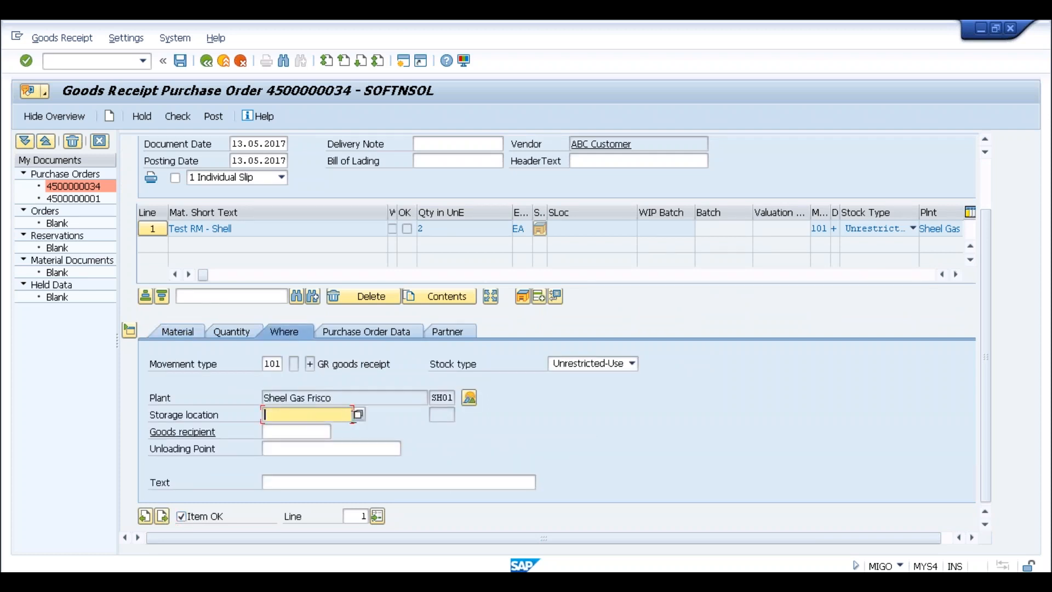
left_click(361, 414)
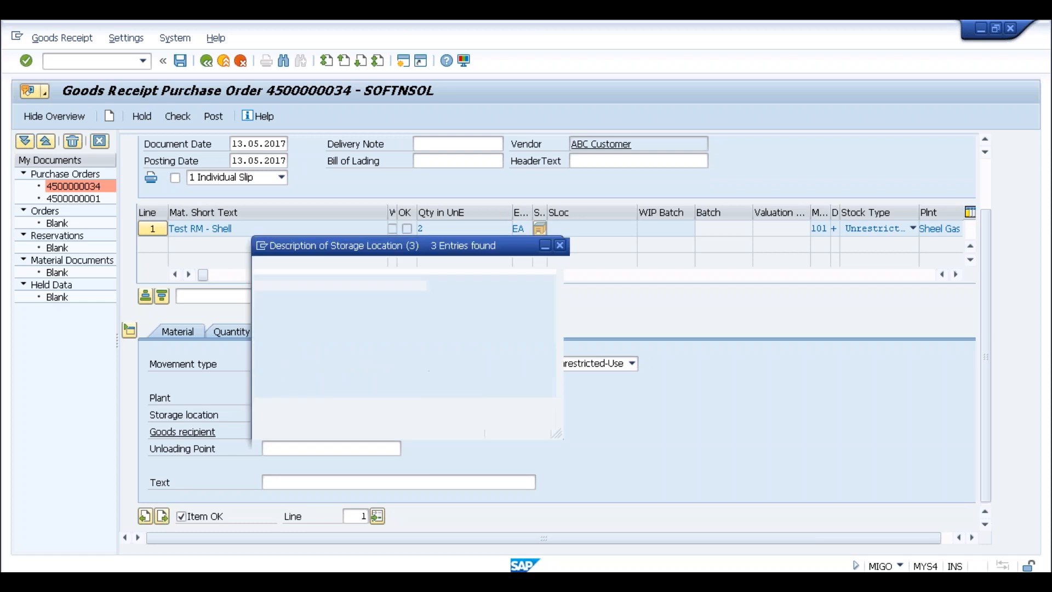
left_click(314, 244)
double_click(311, 242)
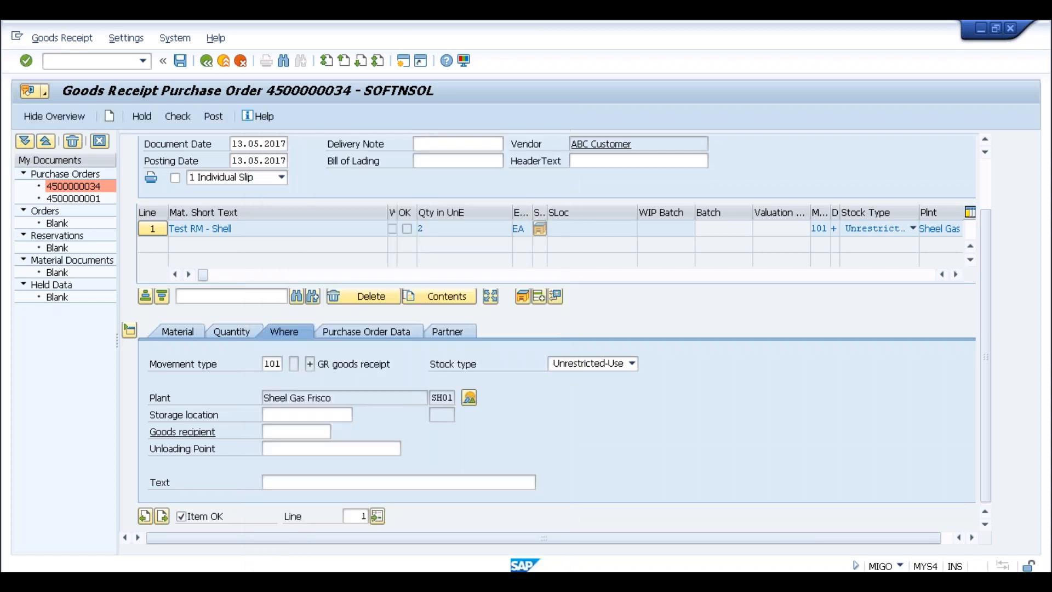
key("Return")
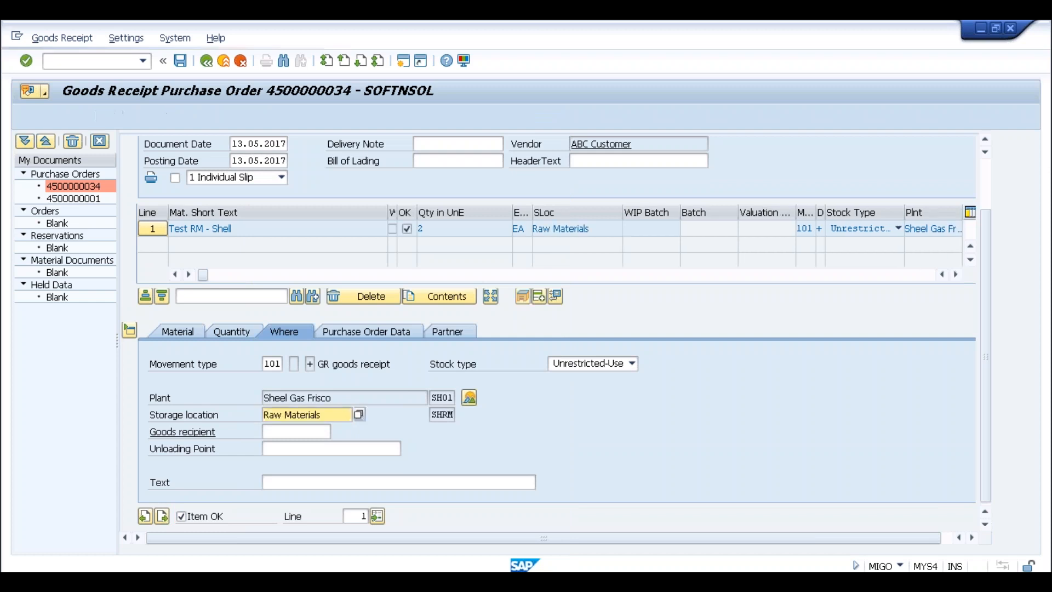
Try to post the goods receipt and open the long text of the logged error
left_click(219, 116)
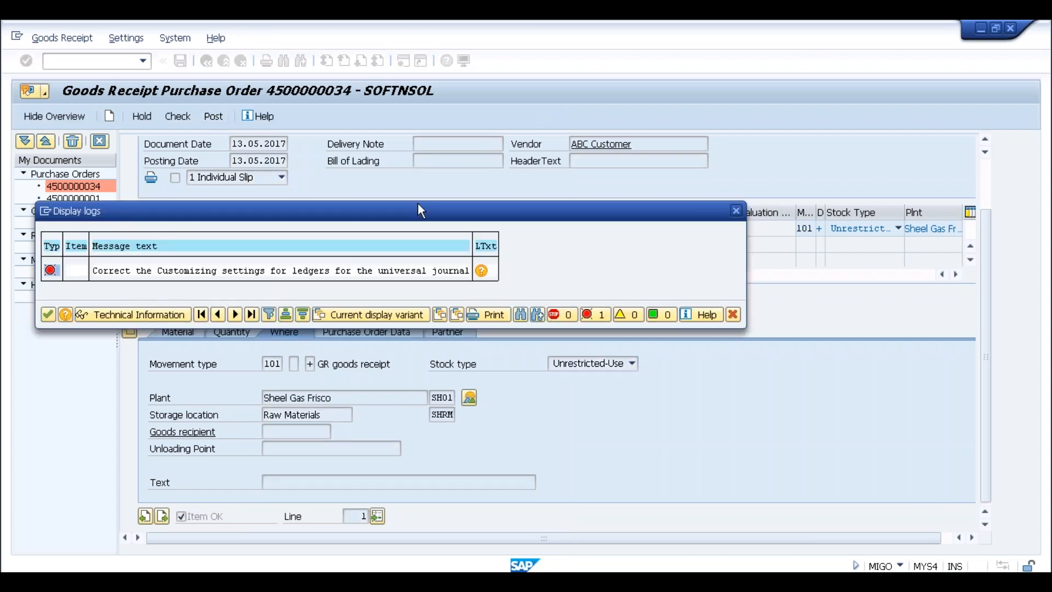
mouse_move(699, 30)
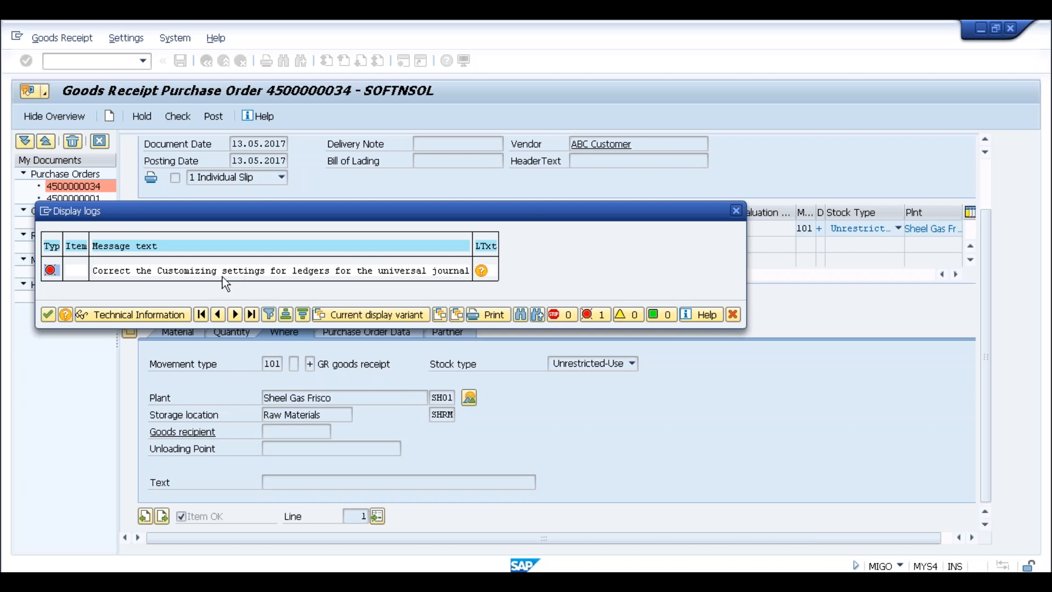
left_click(481, 273)
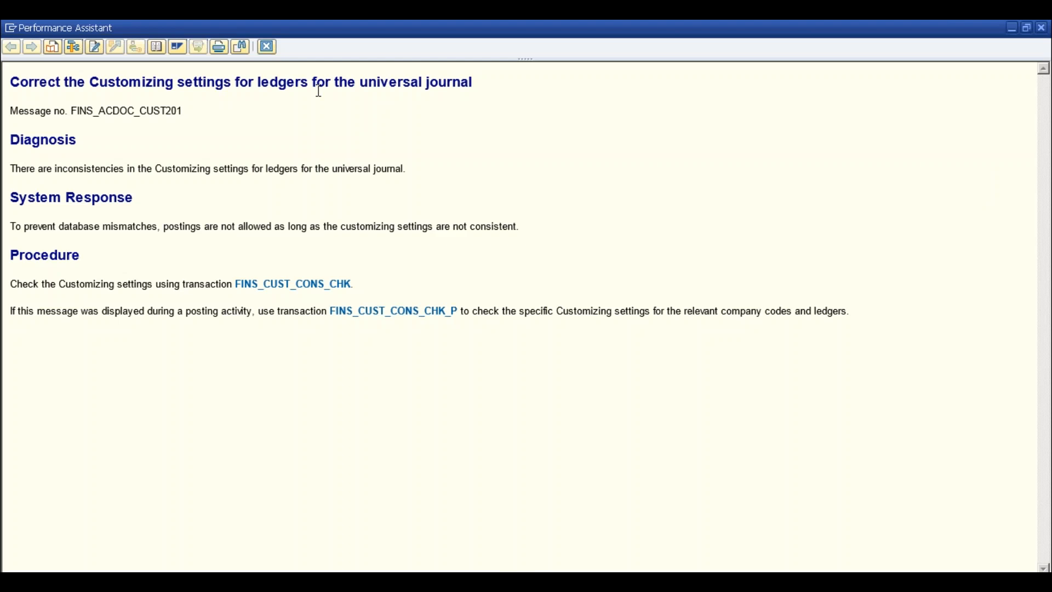
Run the customizing checks FINS_CUST_CONS_CHK and FINS_CUST_CONS_CHK_P from the error text and review their message logs
left_click(296, 288)
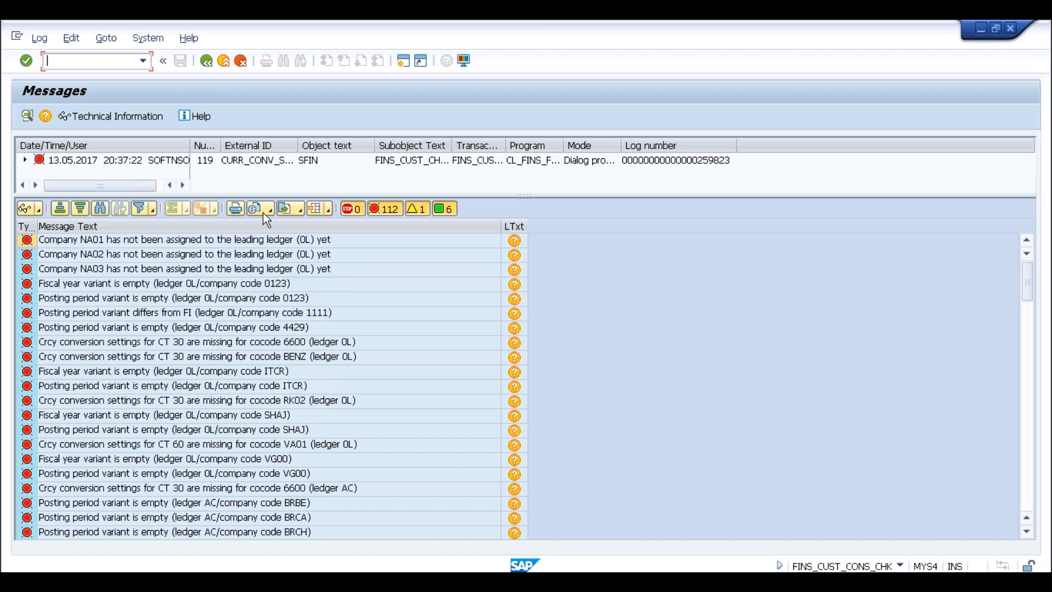
left_click(209, 59)
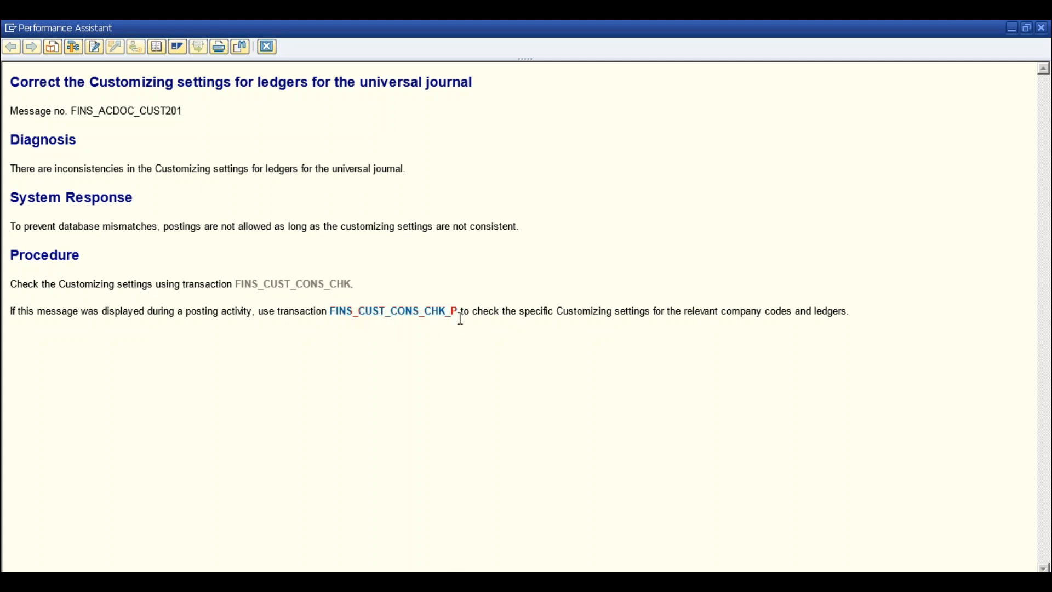
left_click(430, 314)
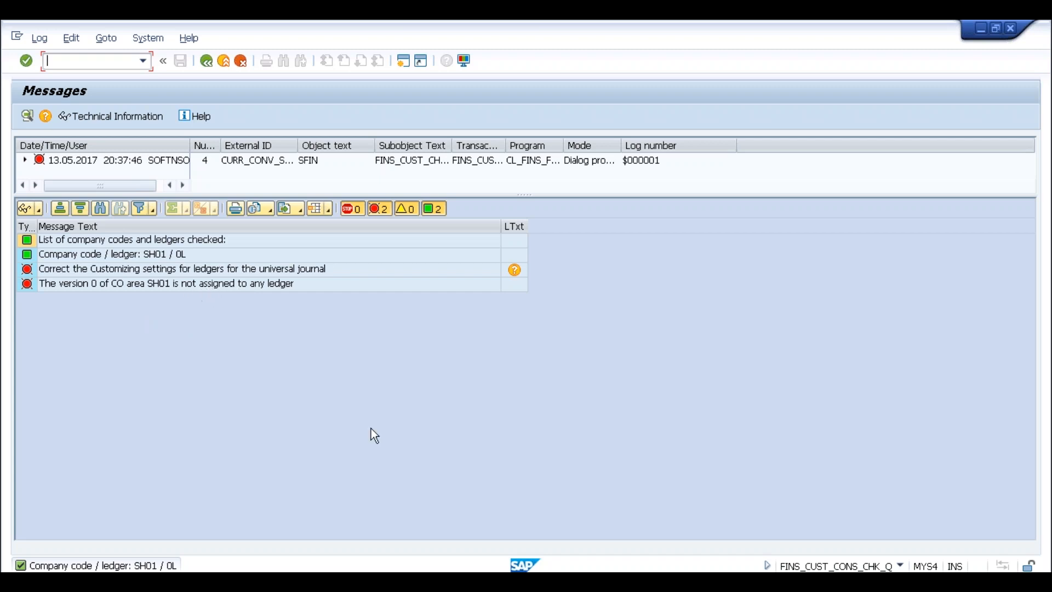
Switch to the customizing session, close the form template value list and open the SAP Reference IMG through /nspro
key("alt+Tab")
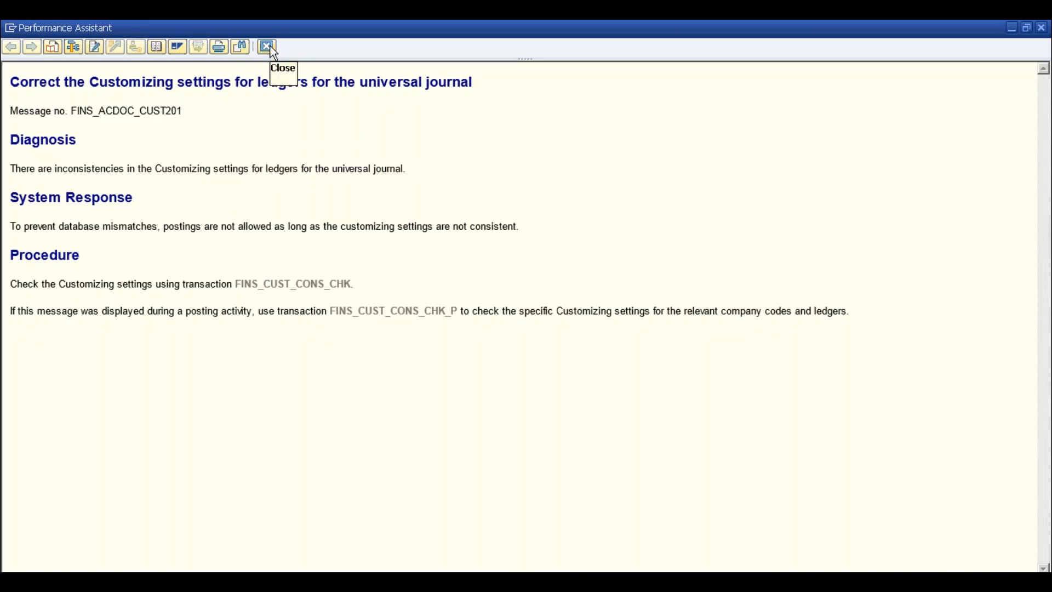
key("alt+Tab")
key("alt+Tab")
key("alt+Tab")
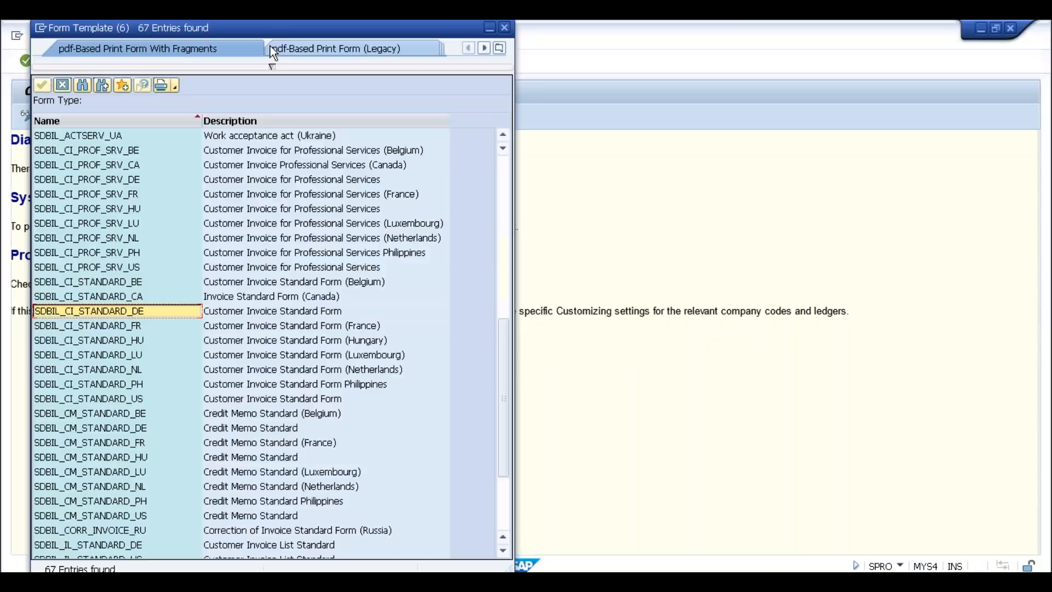
left_click(504, 28)
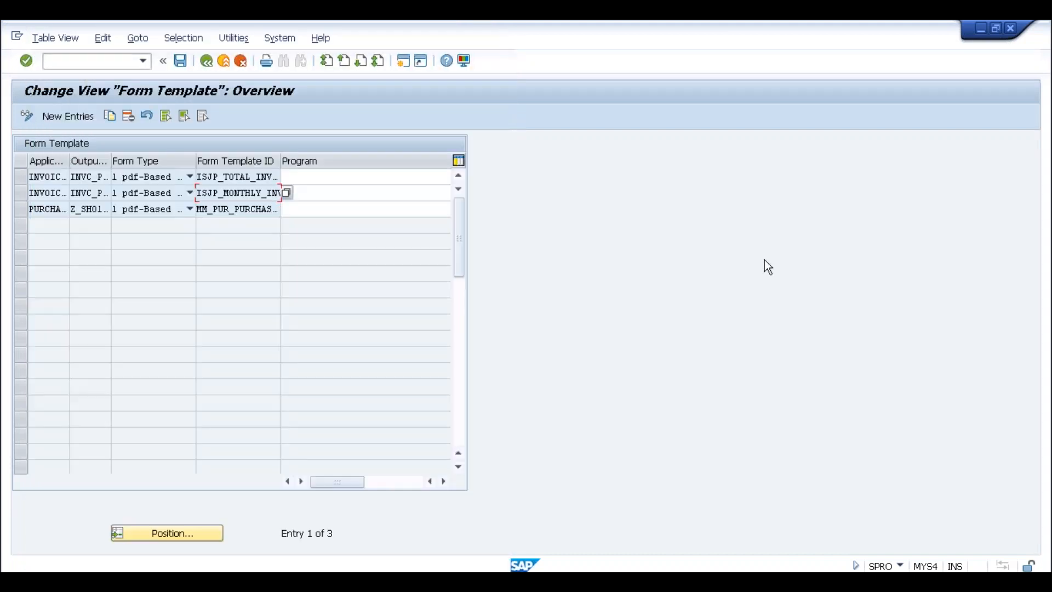
left_click(77, 61)
type("/nspro")
key("Return")
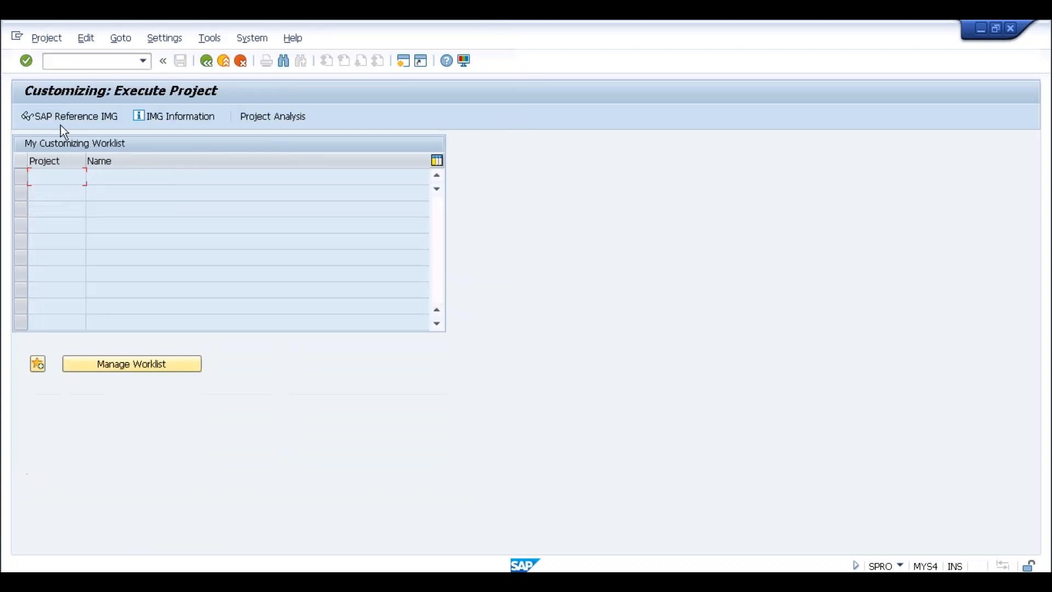
left_click(64, 122)
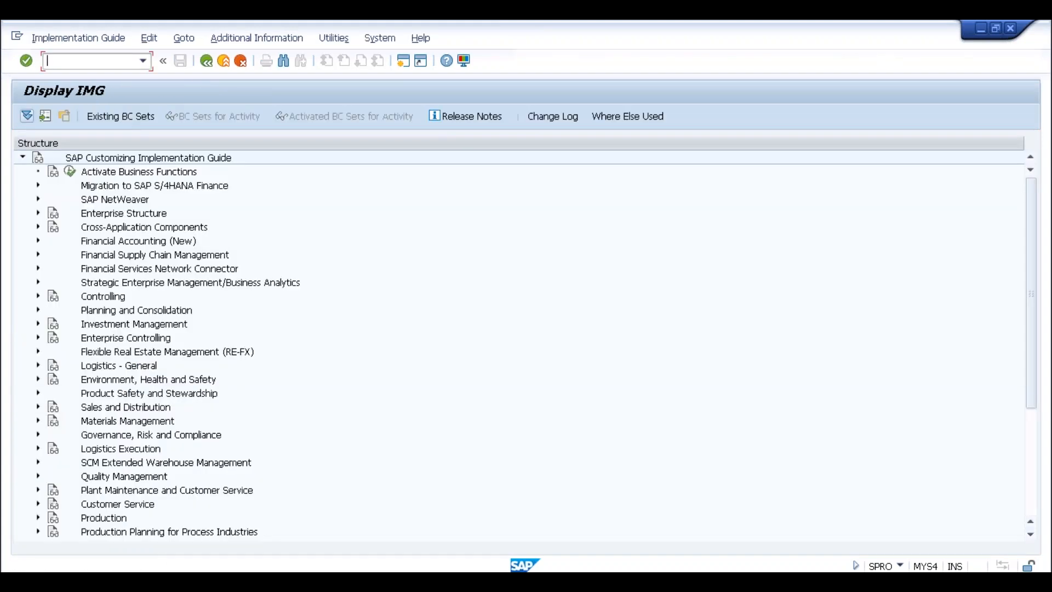
Expand Migration to SAP S/4HANA Finance down to Preparations and Migration of Customizing for General Ledger
left_click(97, 188)
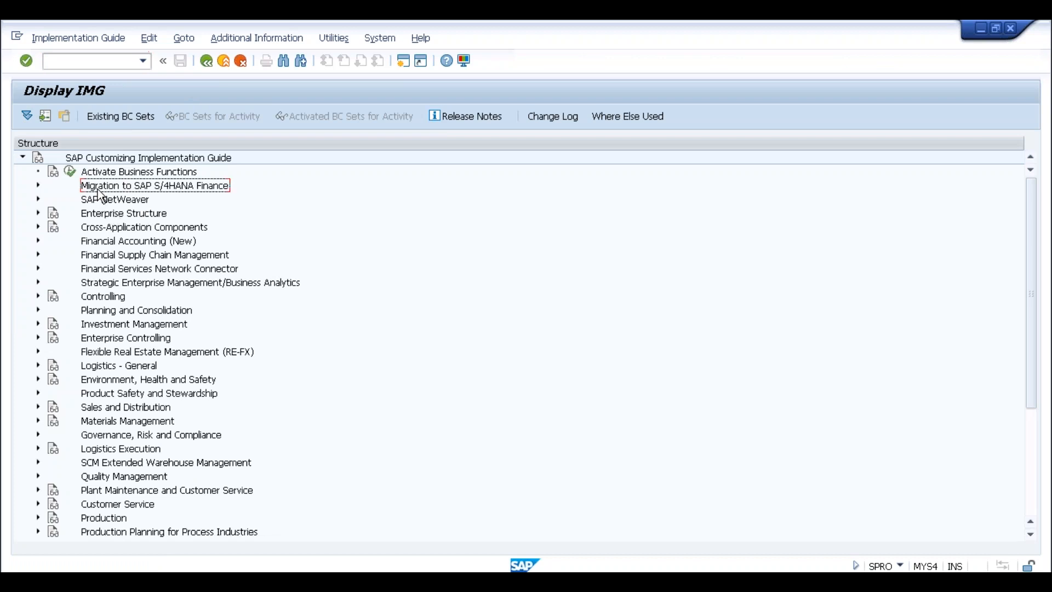
left_click(37, 185)
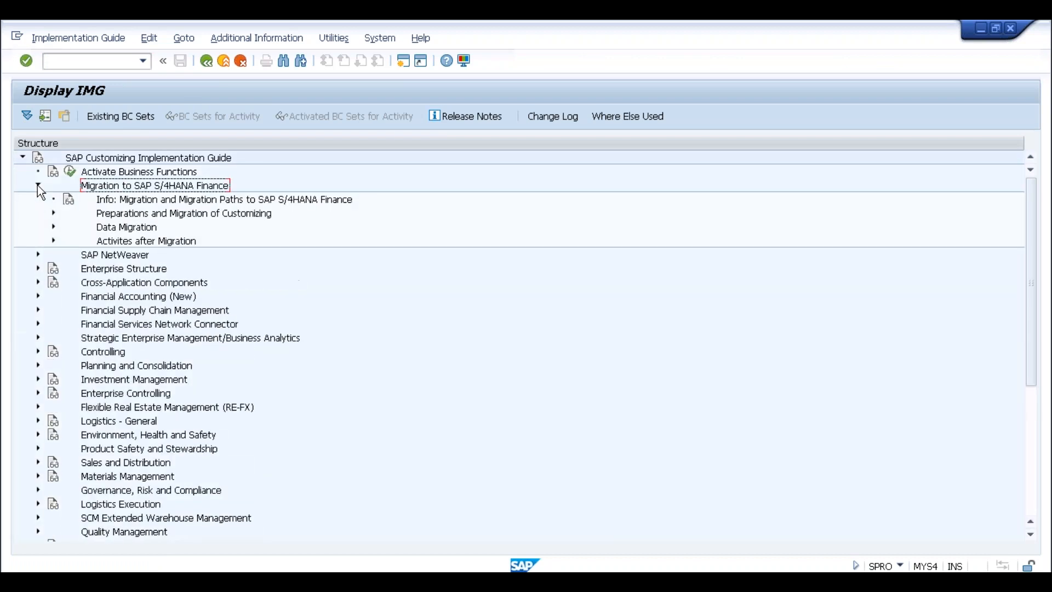
left_click(54, 214)
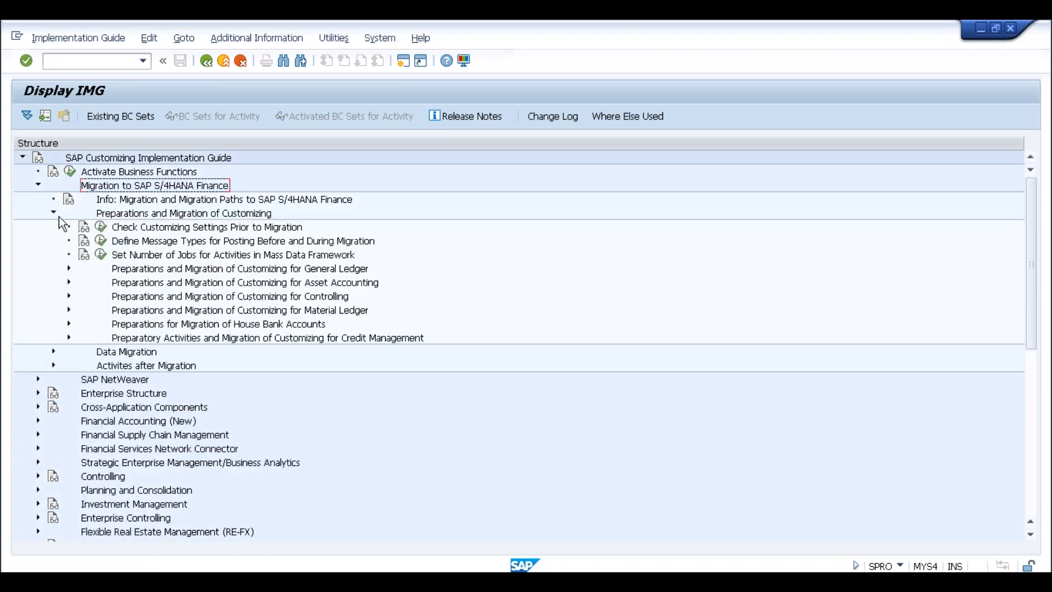
left_click(167, 269)
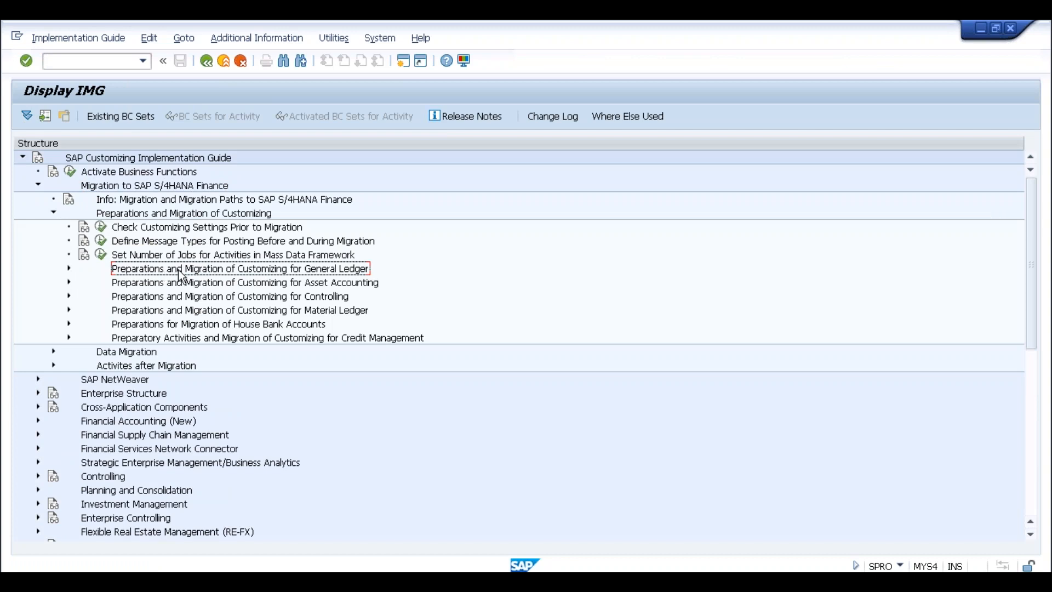
left_click(70, 268)
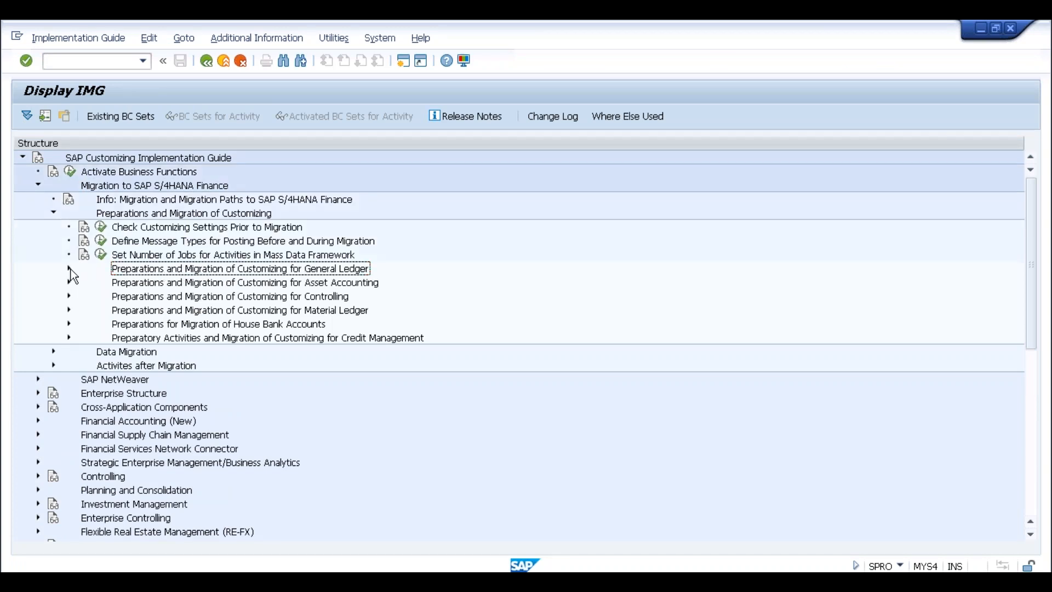
Recheck the consistency check messages for SH01 and open the Define Ledger for CO Version activity
key("alt+Tab")
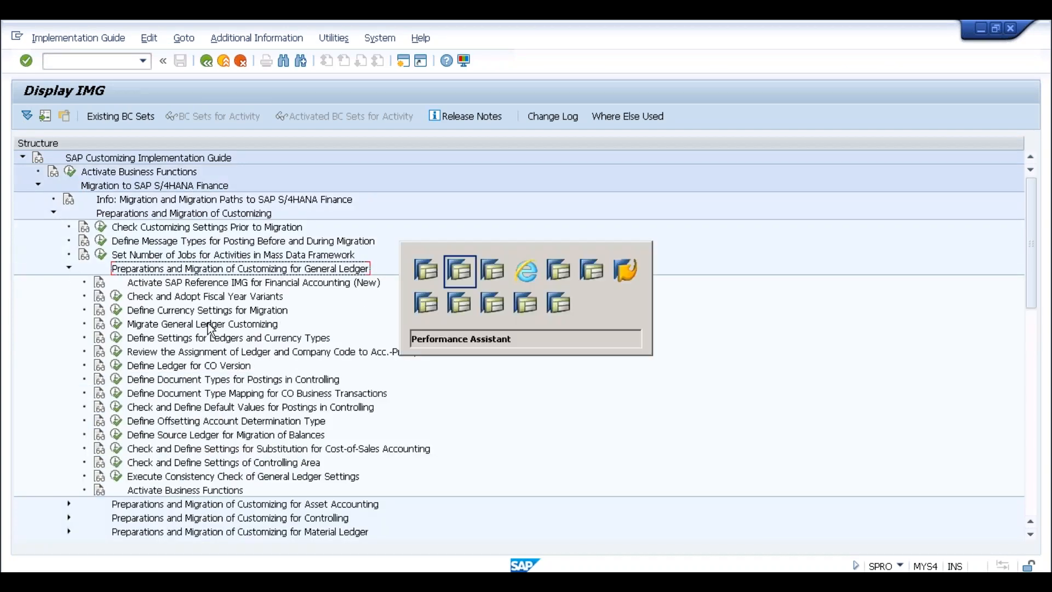
key("alt+Tab")
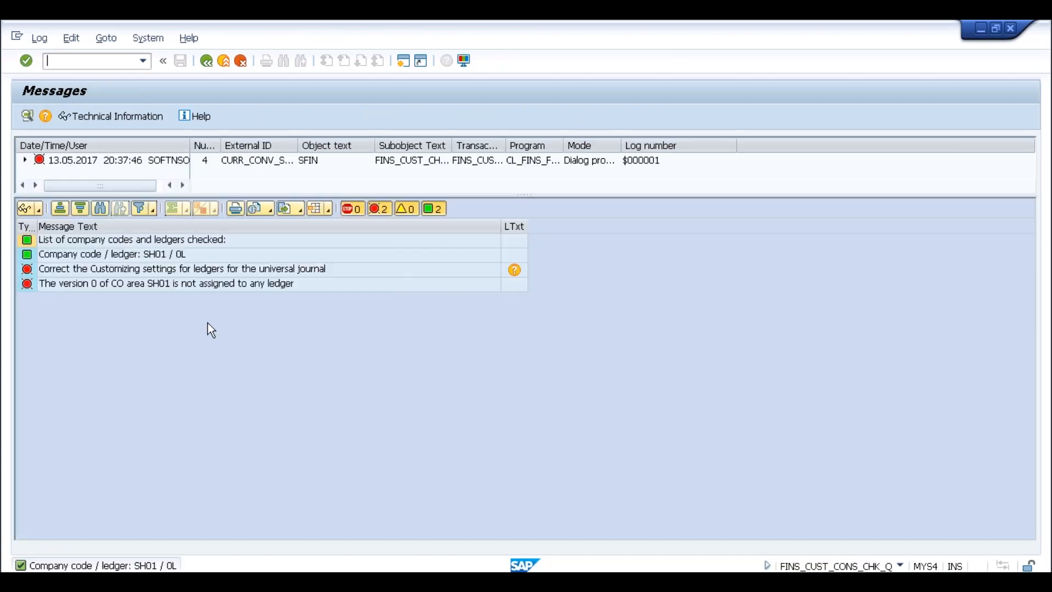
key("alt+Tab")
left_click(181, 367)
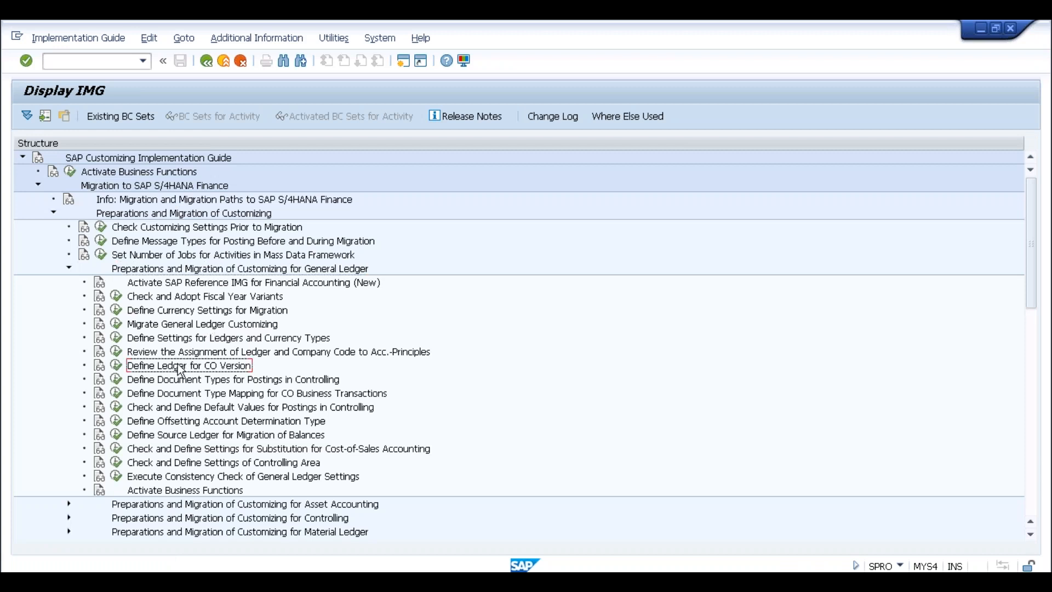
left_click(116, 365)
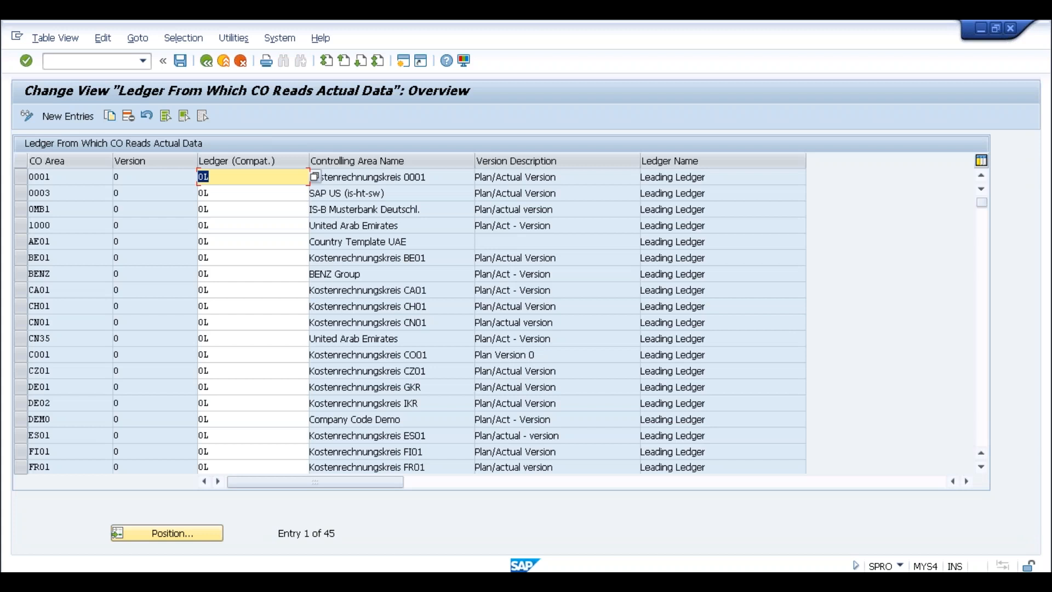
Copy the ledger assignment of CO area 0001 to CO area SH01, version 0, and save it
left_click(22, 175)
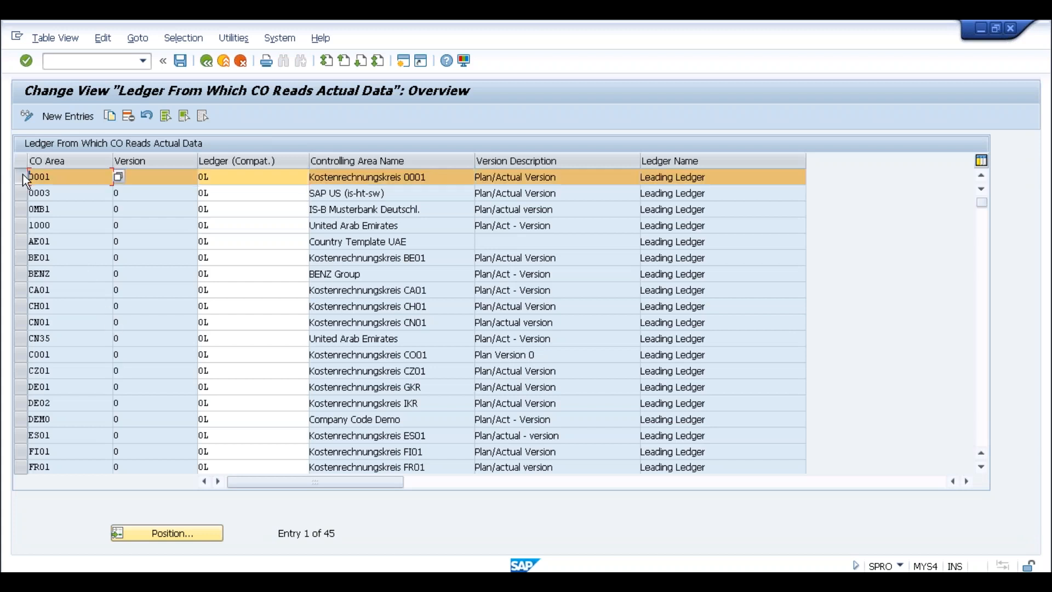
left_click(111, 116)
key("alt+Tab")
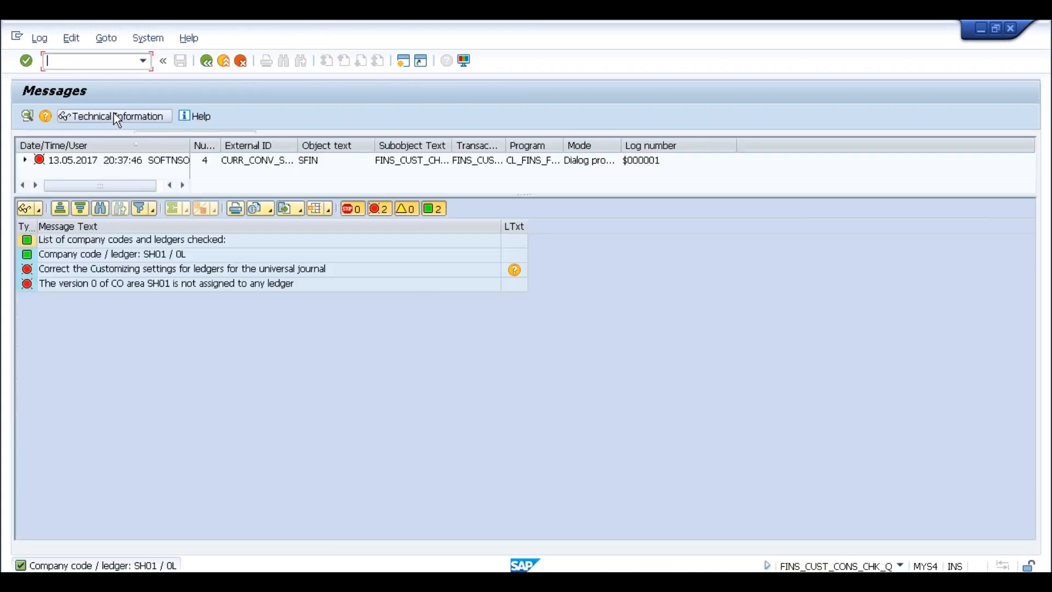
key("alt+Tab")
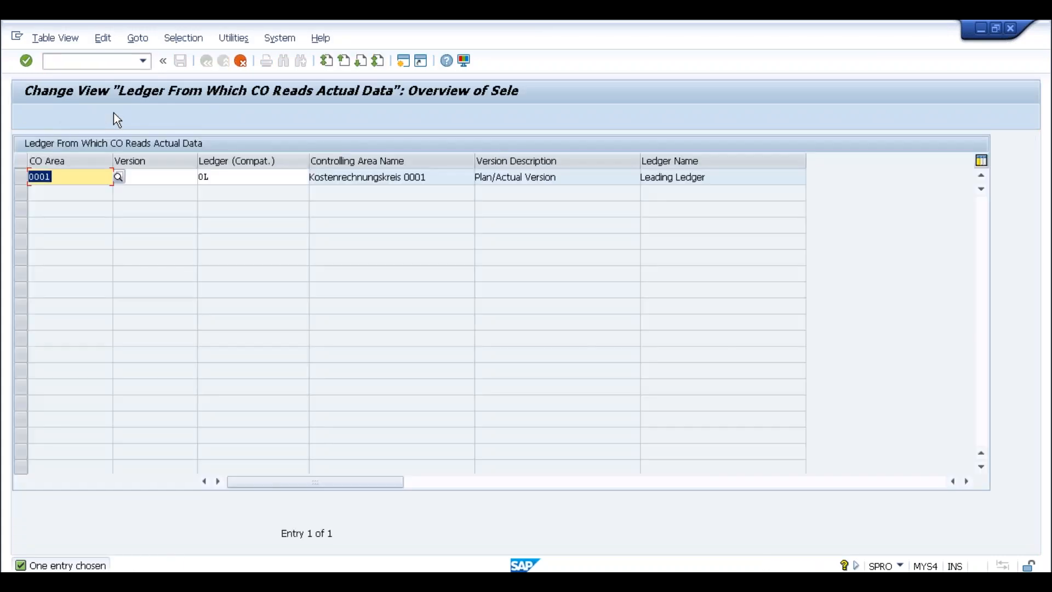
type("SH01")
key("Tab")
type("0")
key("Return")
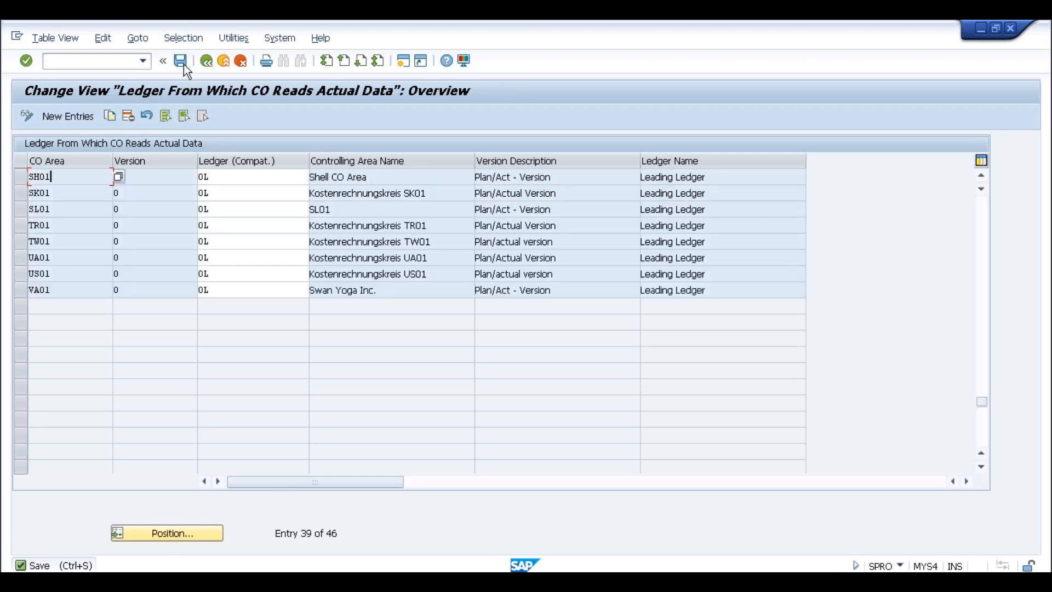
left_click(182, 61)
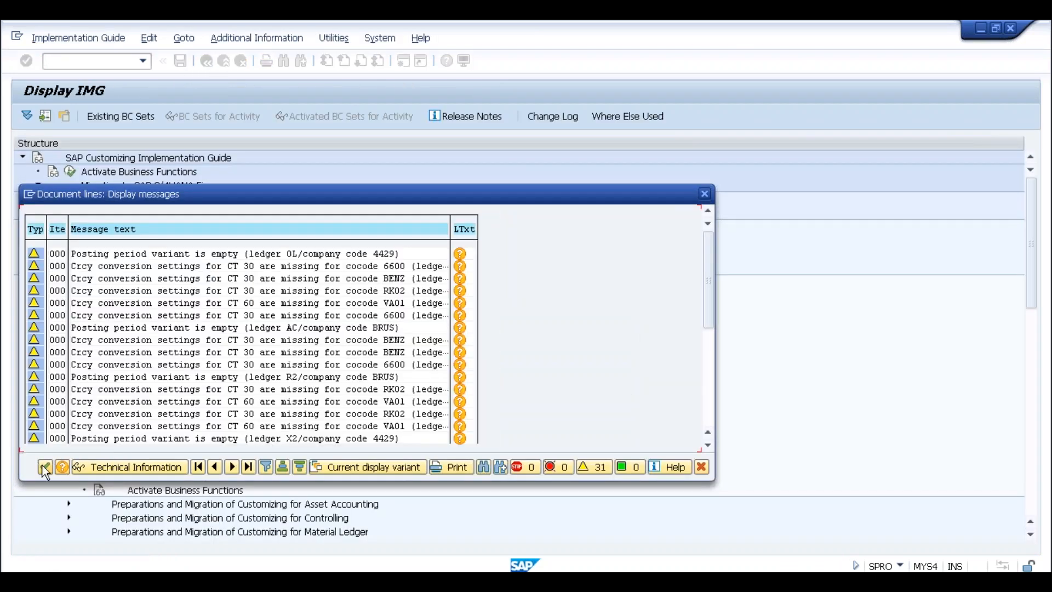
Acknowledge the consistency check messages, confirm the proposed customizing request for the SH01 ledger entry and leave the ledger view
left_click(46, 466)
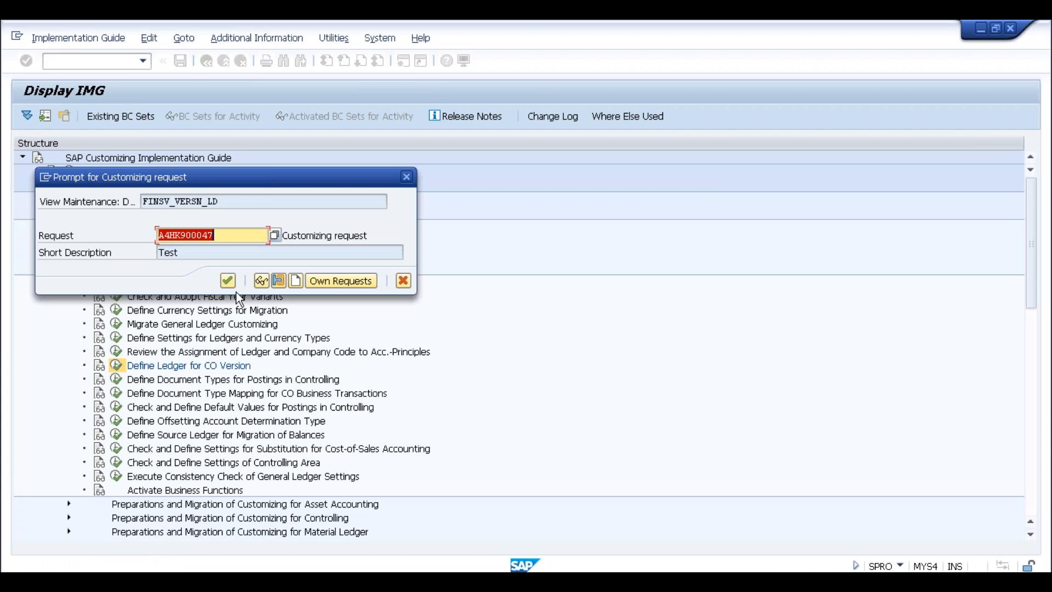
left_click(228, 281)
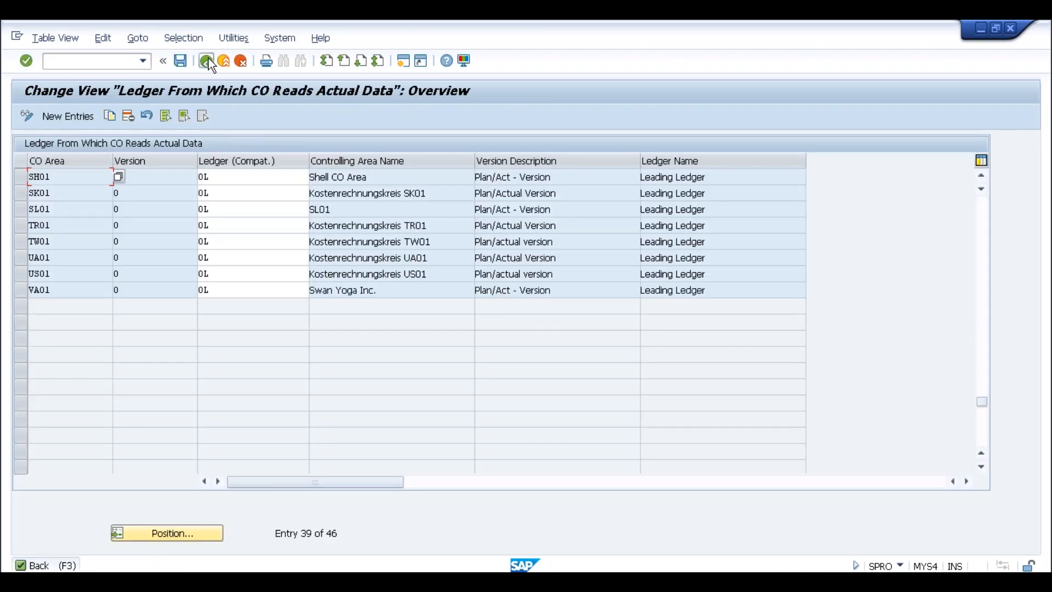
left_click(208, 58)
left_click(209, 58)
left_click(208, 59)
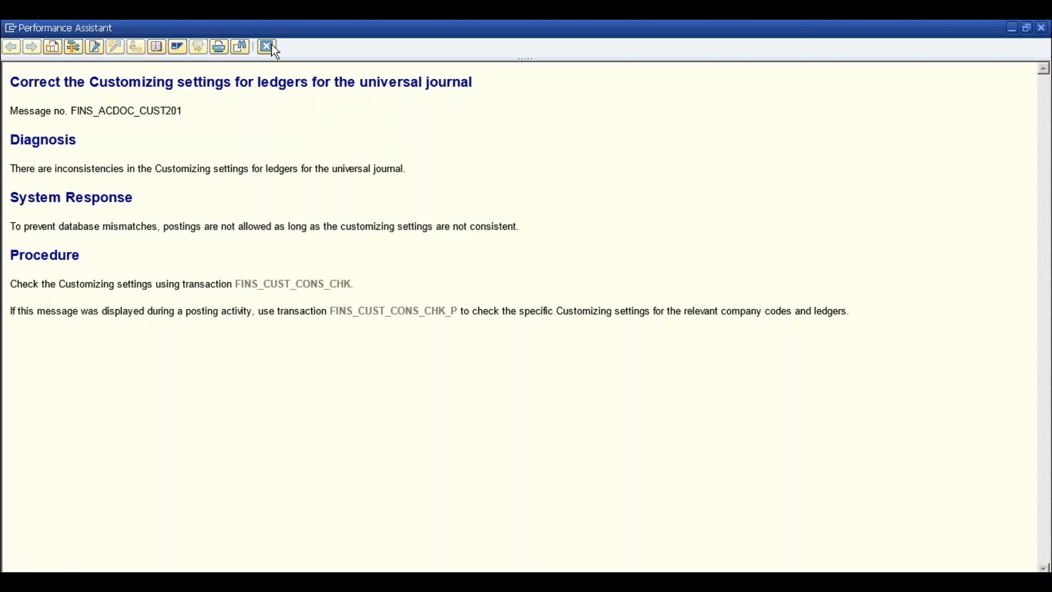
Close the error help and message log, post the purchase order goods receipt and return to SAP Easy Access
left_click(268, 46)
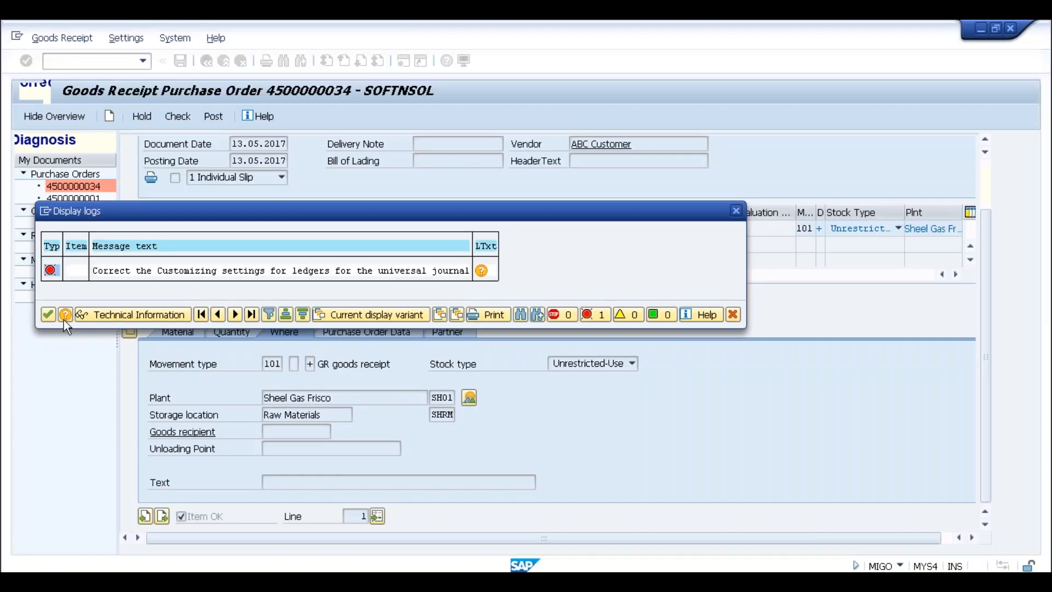
left_click(48, 314)
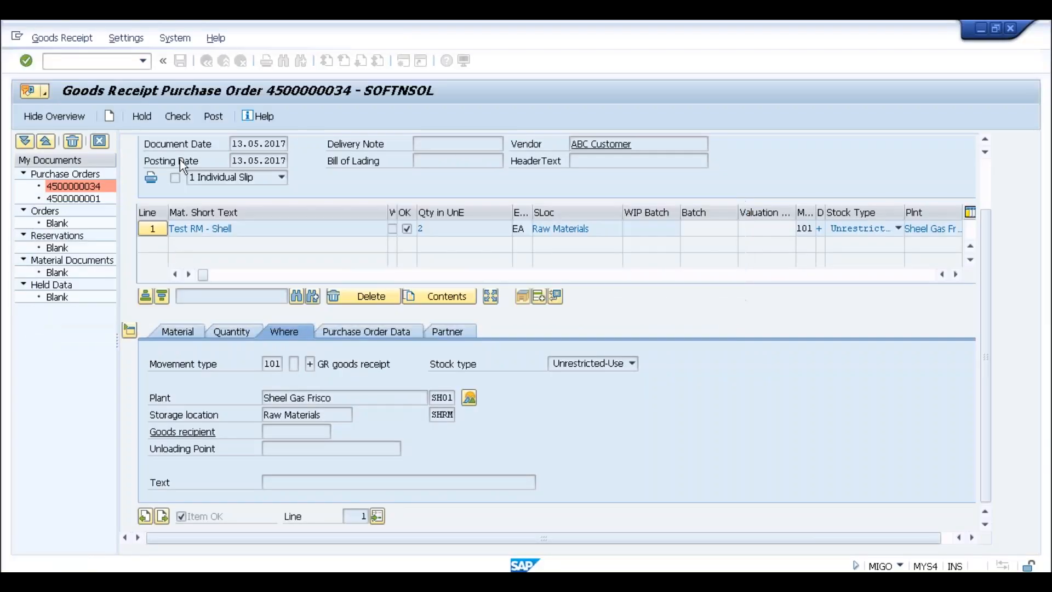
left_click(213, 116)
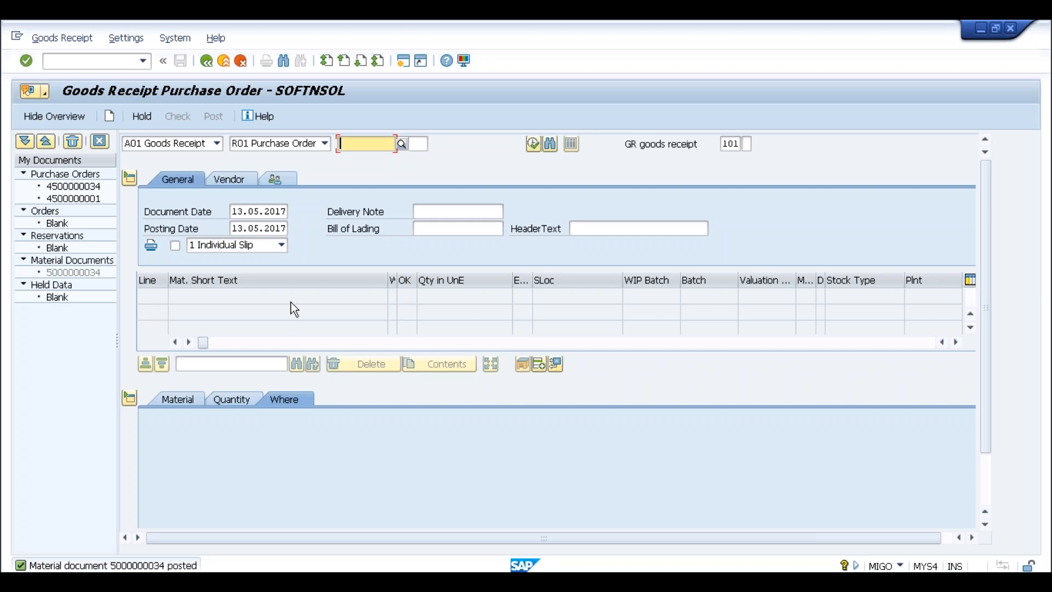
left_click(208, 65)
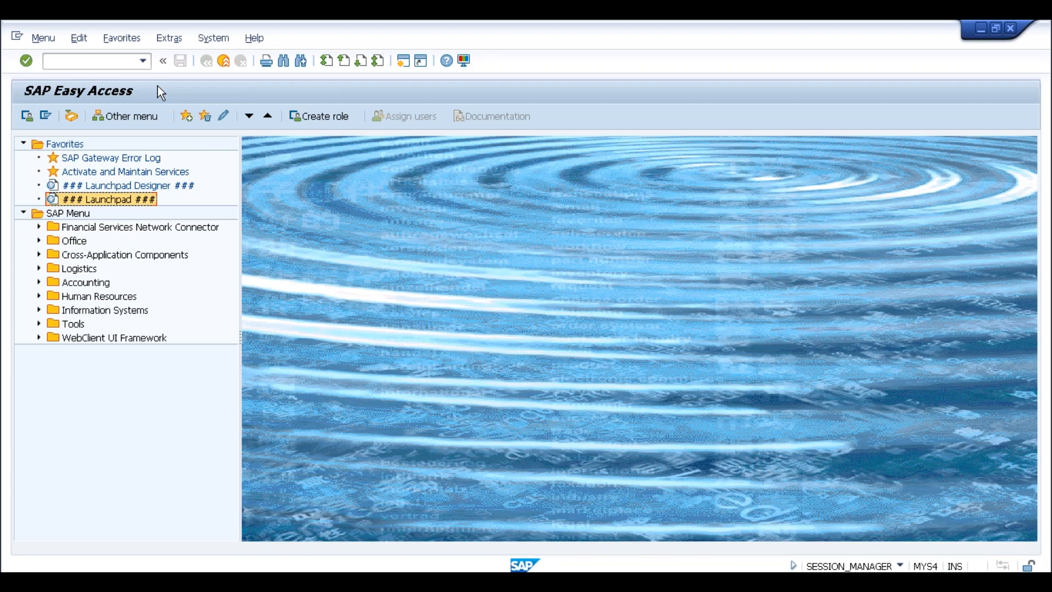
Open the BRFplus Workbench with transaction brf+, view it in a maximized window and close it
left_click(145, 65)
left_click(146, 65)
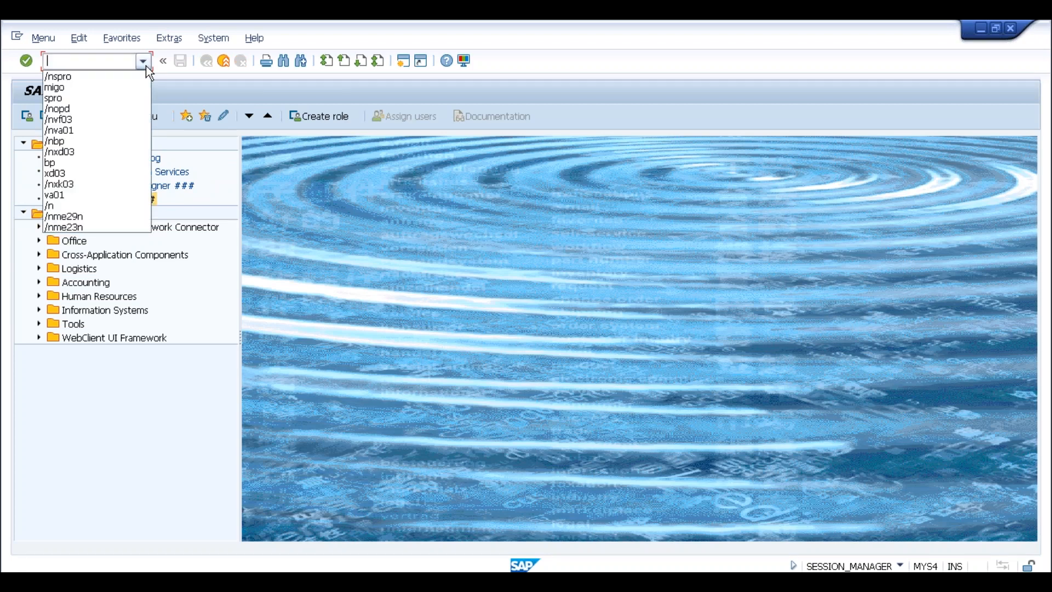
left_click(118, 61)
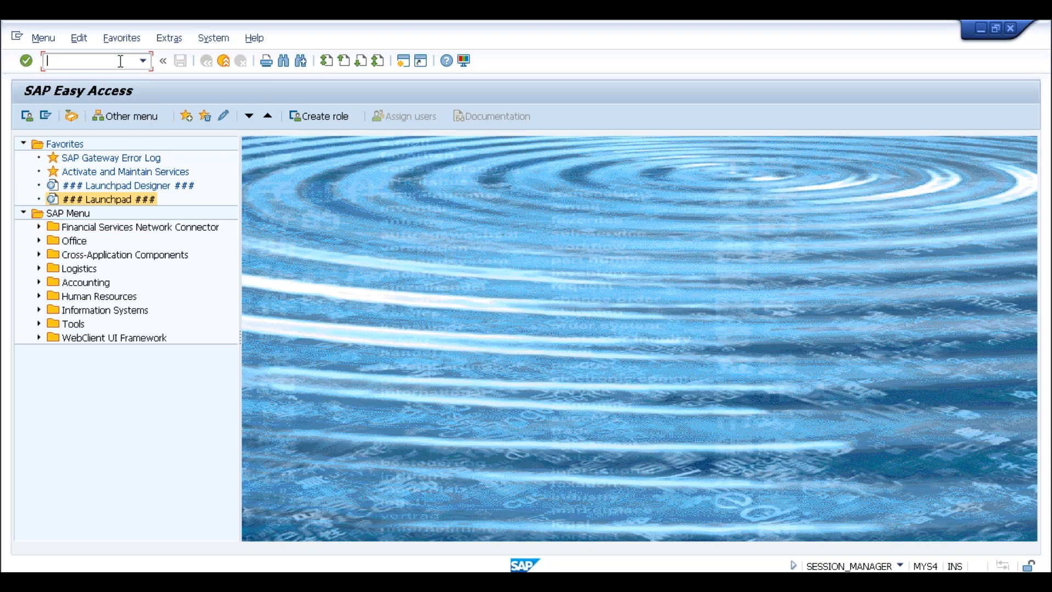
type("brf+")
key("Return")
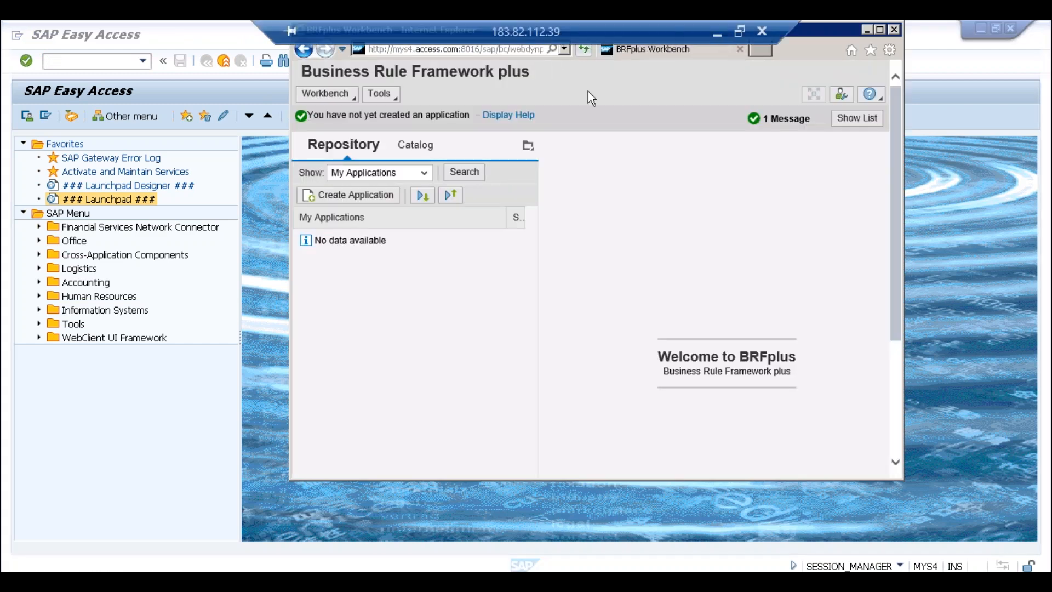
double_click(829, 31)
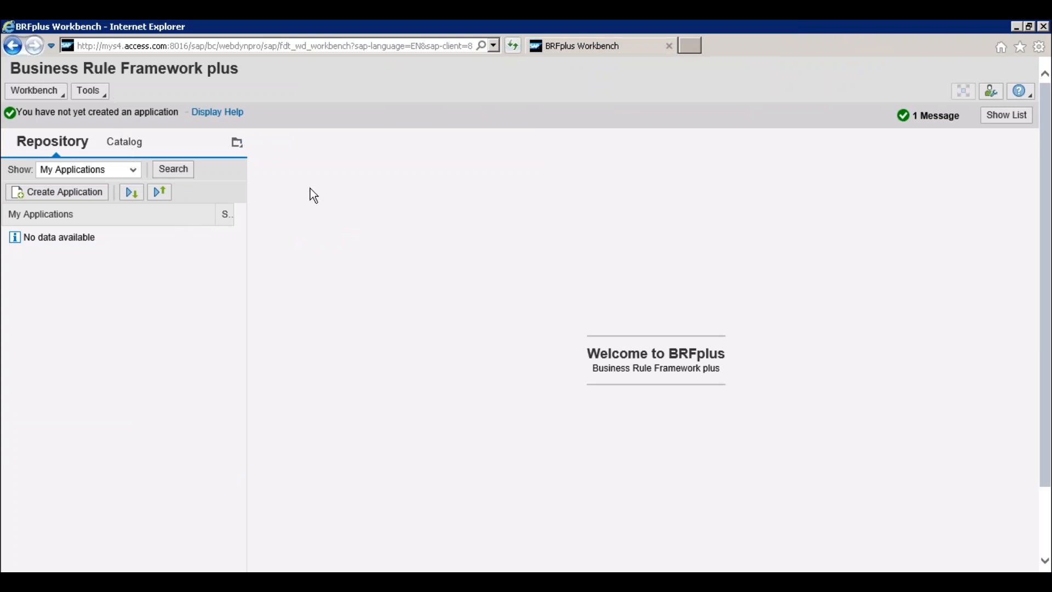
left_click(1044, 26)
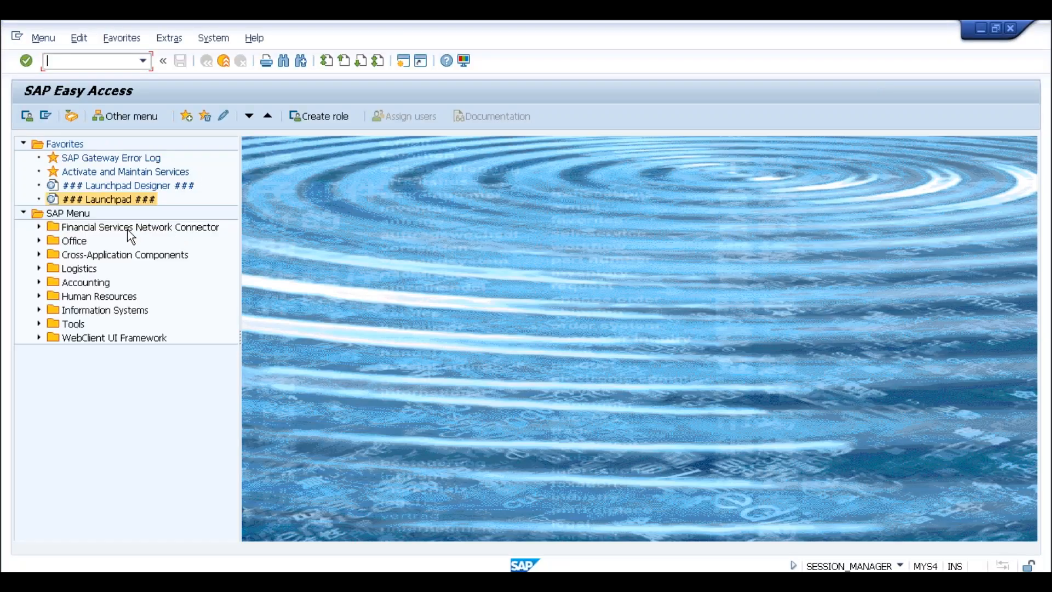
left_click(129, 232)
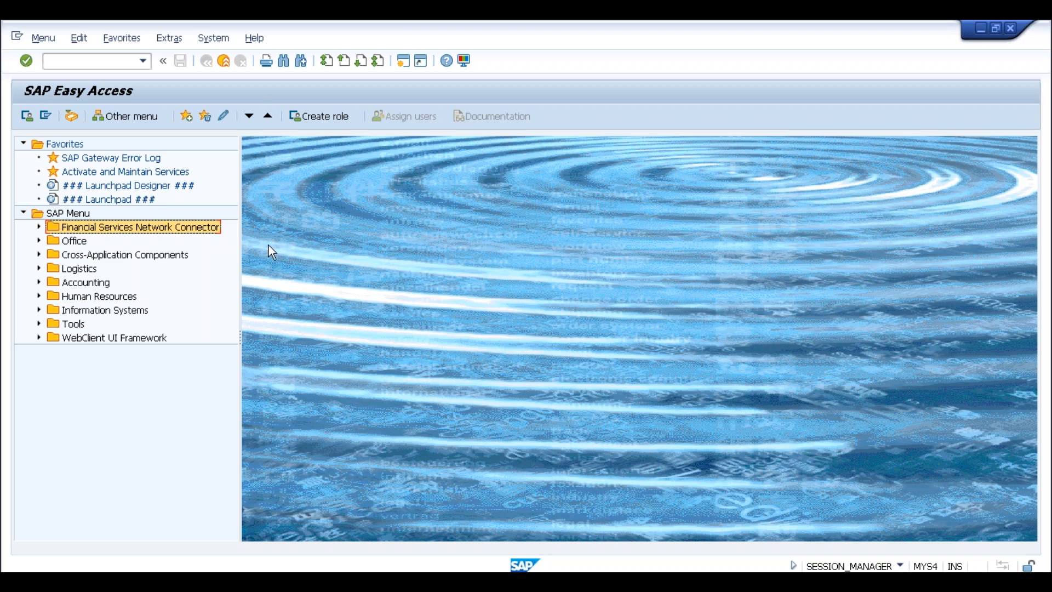
left_click(77, 243)
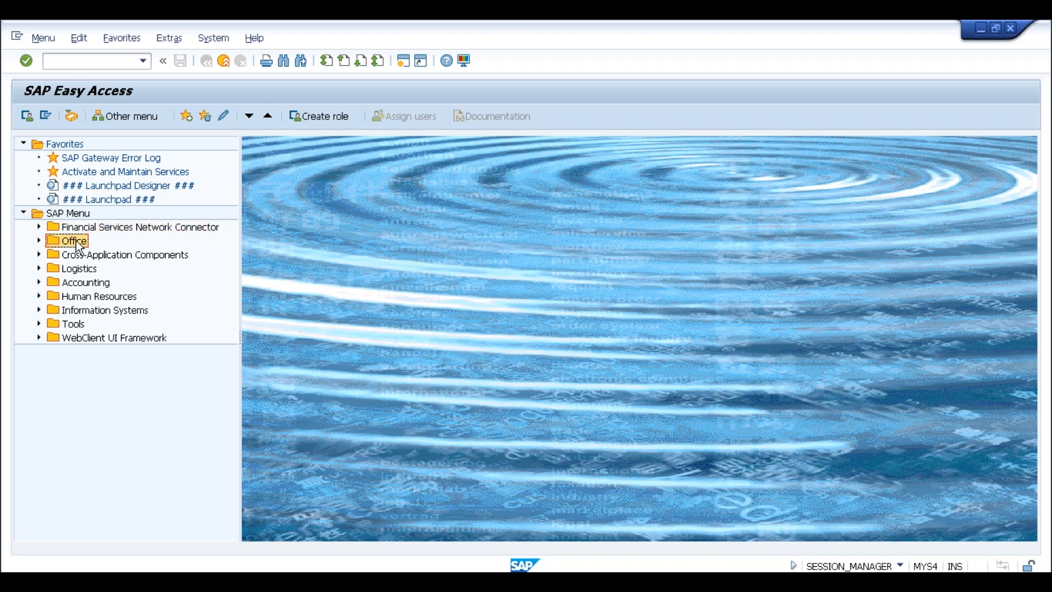
key("Down")
key("Down")
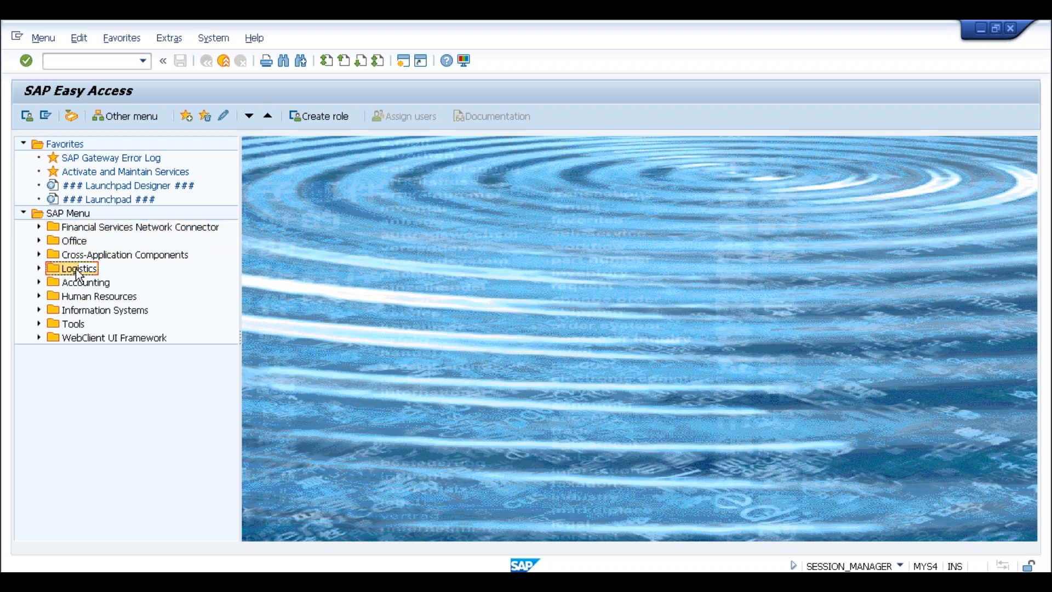
left_click(79, 285)
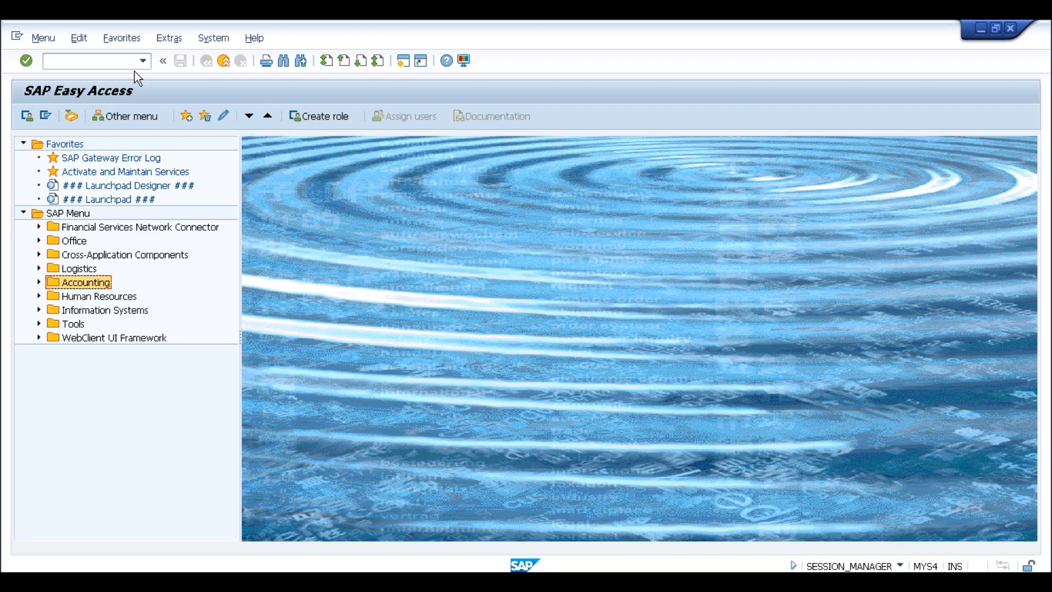
Start the customizing transaction with /nspro and open the SAP Reference IMG
left_click(107, 61)
type("/nspro")
key("Return")
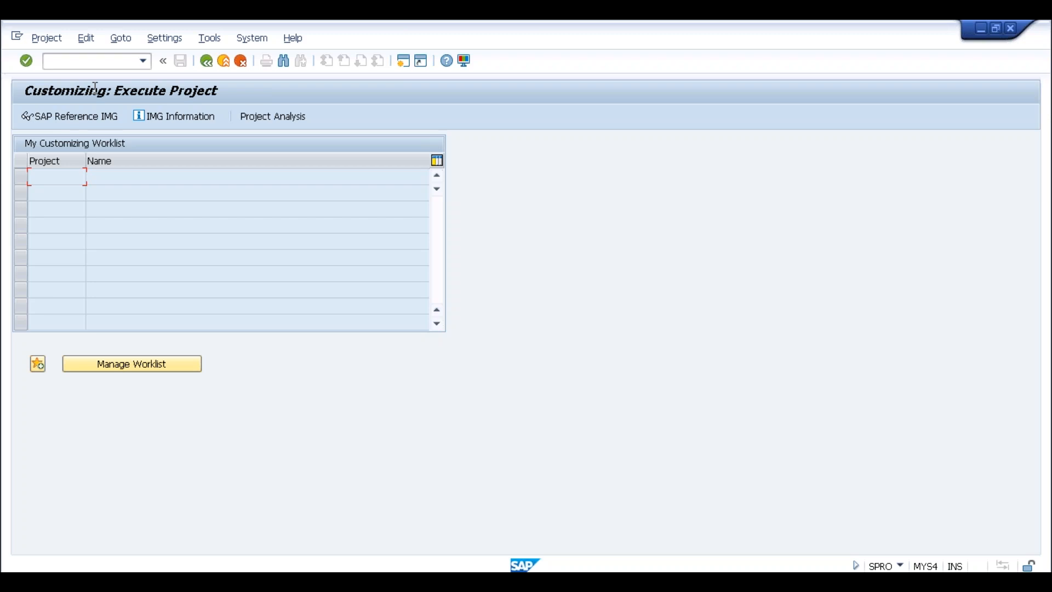
left_click(70, 116)
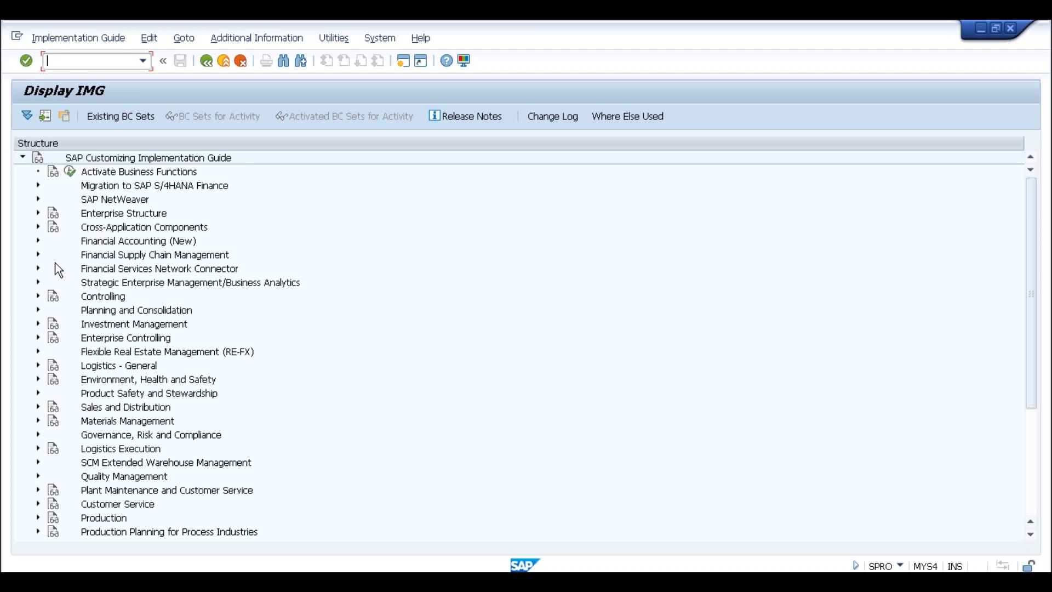
Expand Financial Supply Chain Management, Credit Management and its accounts receivable and sales integration node down to Integration with Sales and Distribution
left_click(36, 269)
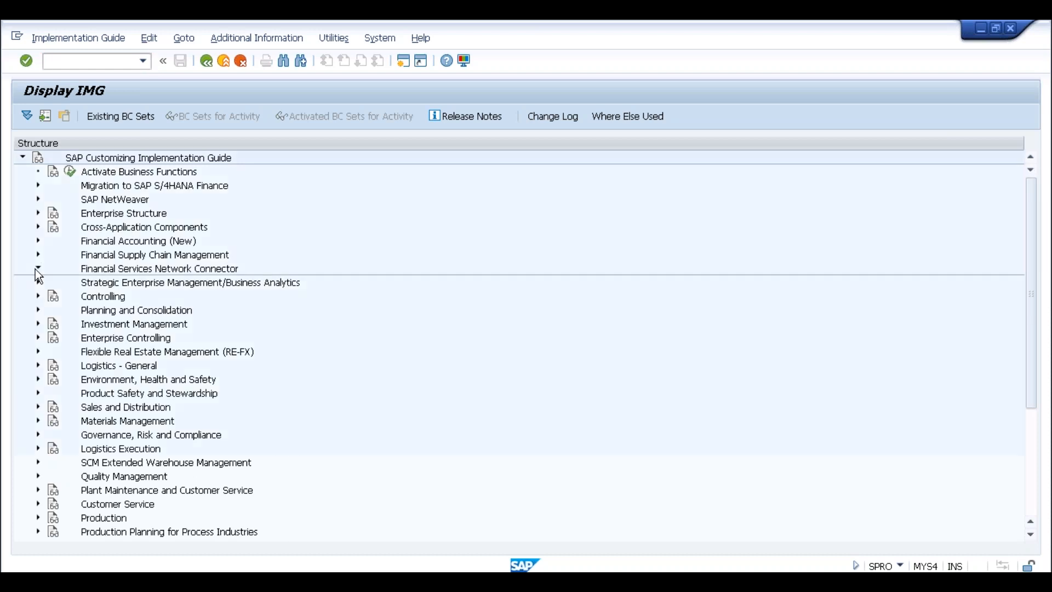
left_click(36, 269)
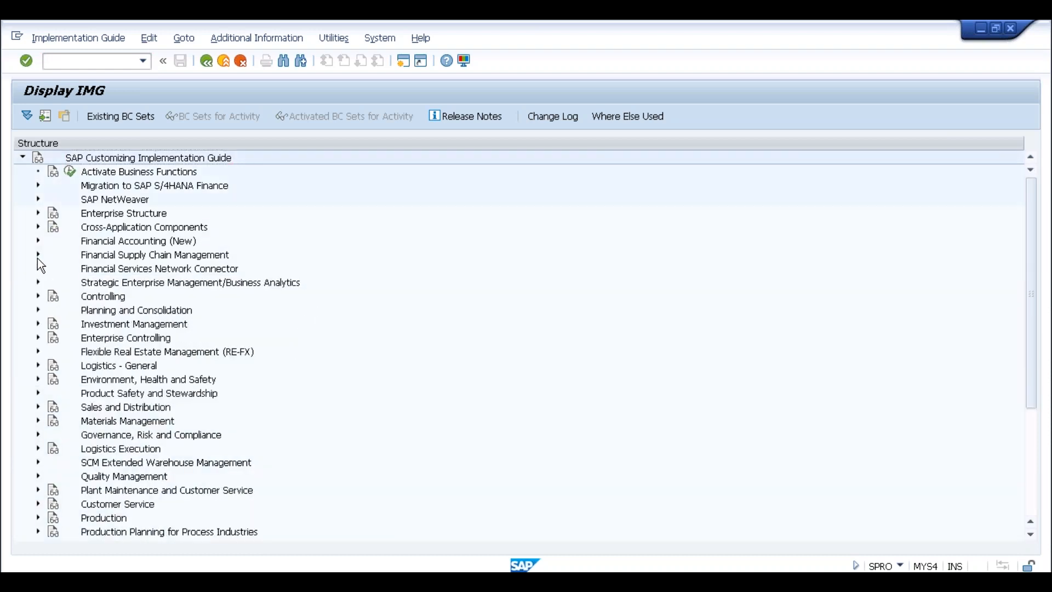
left_click(38, 256)
left_click(131, 269)
left_click(124, 324)
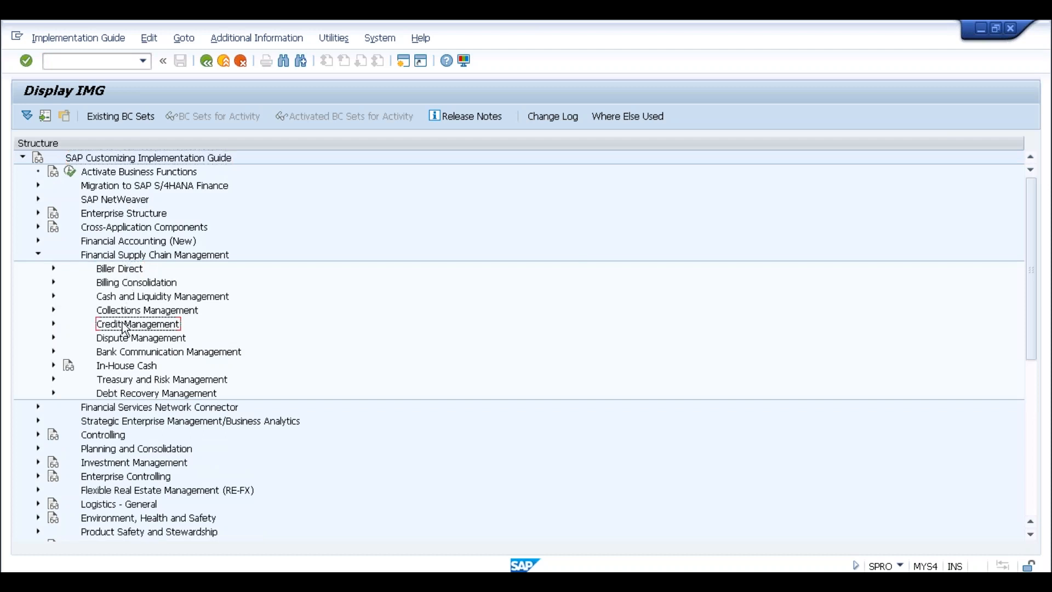
left_click(54, 324)
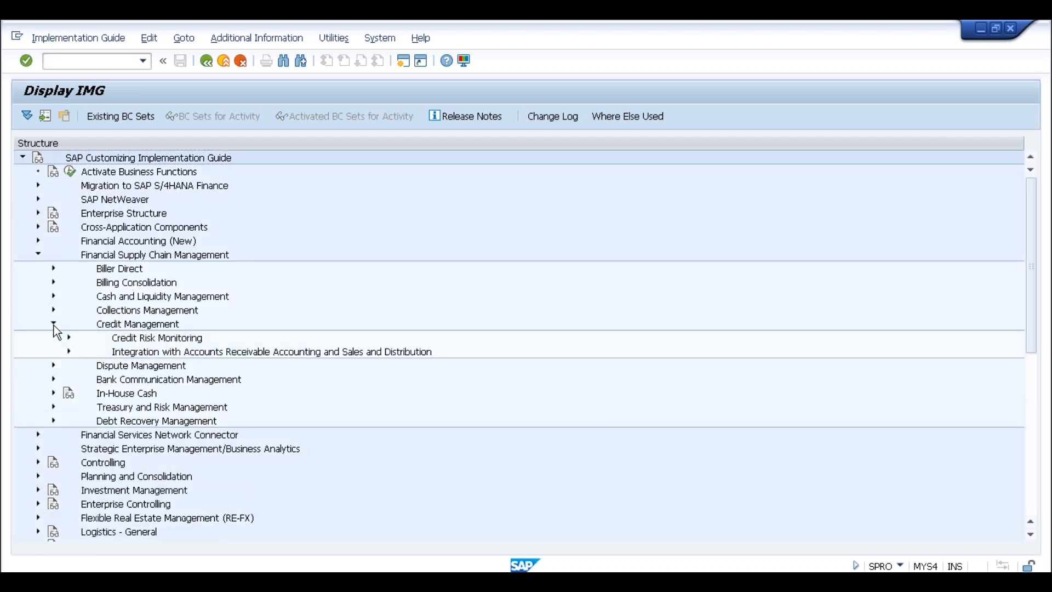
left_click(69, 352)
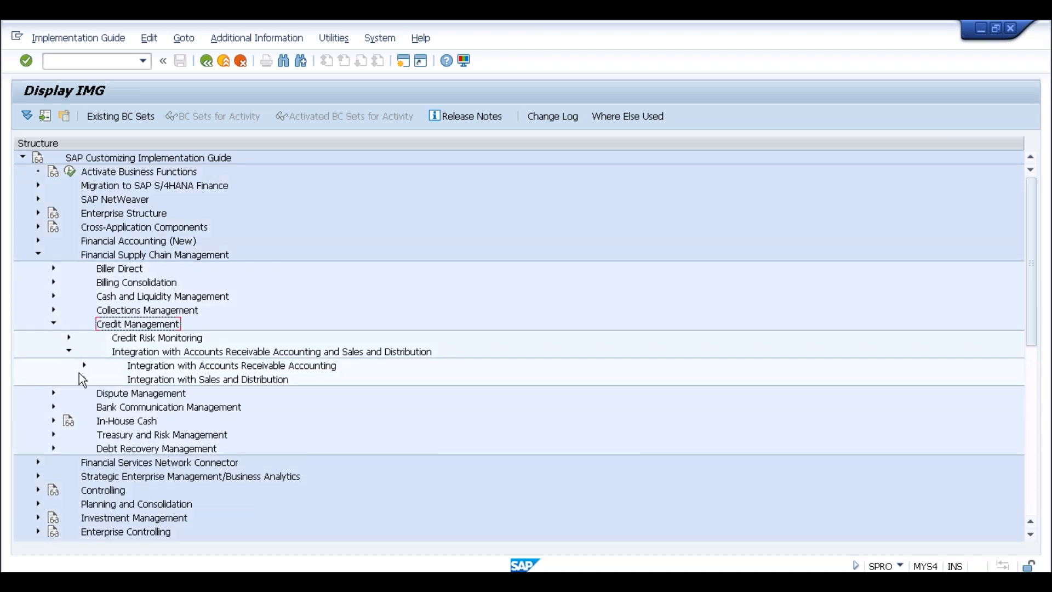
left_click(85, 380)
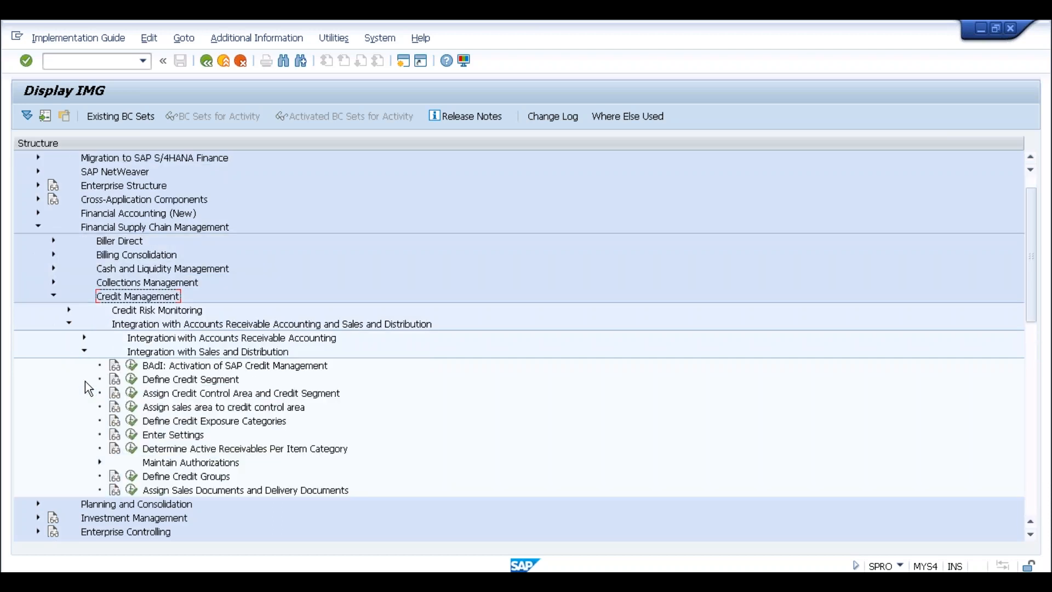
Open the Define Credit Segment activity, examine the existing credit segment entry and return to the IMG
left_click(131, 379)
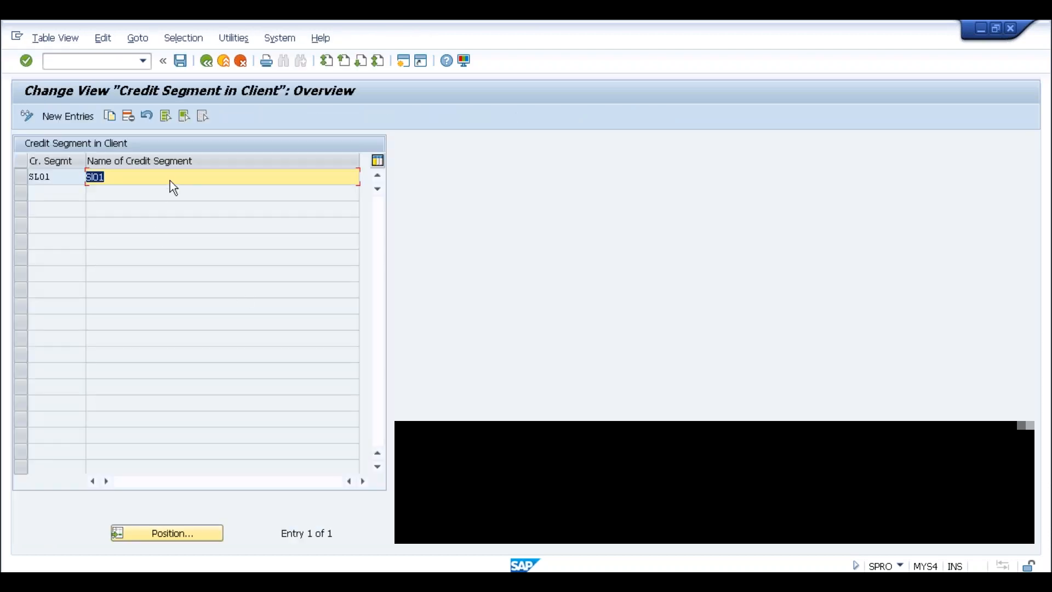
left_click(170, 179)
left_click(206, 61)
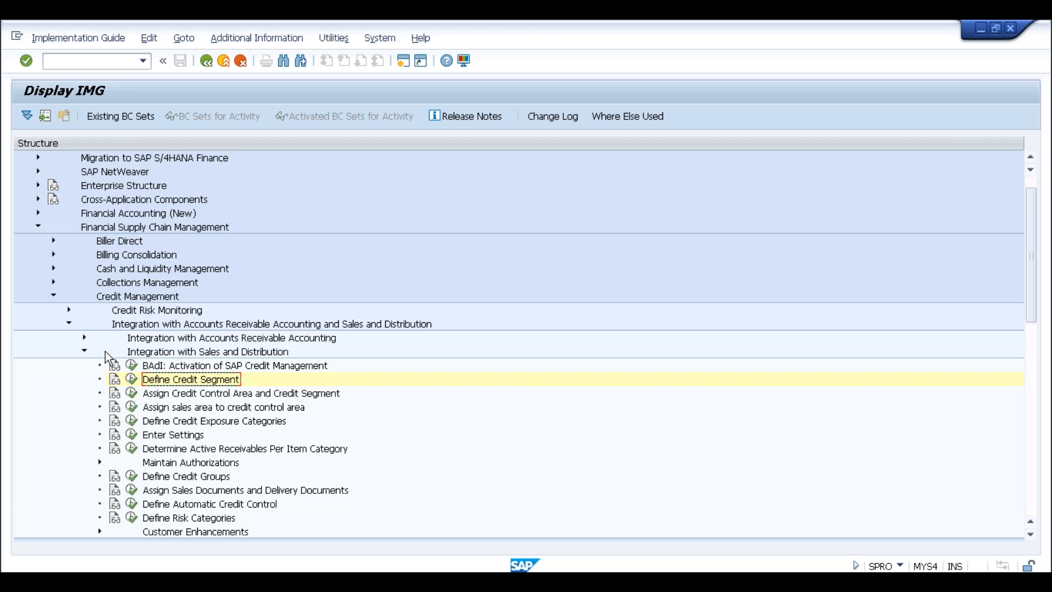
Open Create Credit Segments under Credit Risk Monitoring Master Data, examine the SLOG segment and return to the IMG
left_click(69, 310)
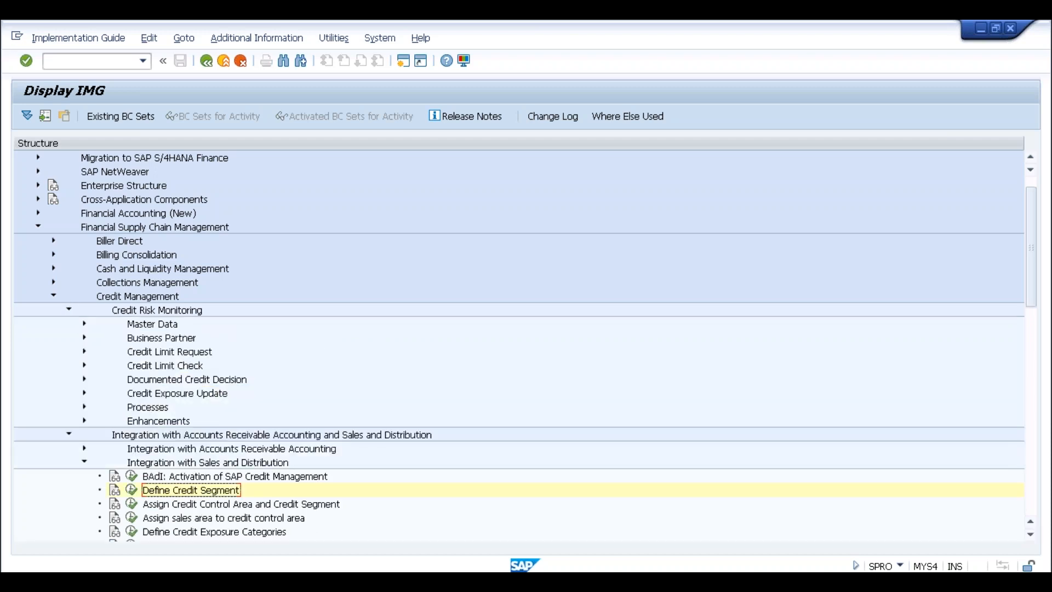
left_click(85, 324)
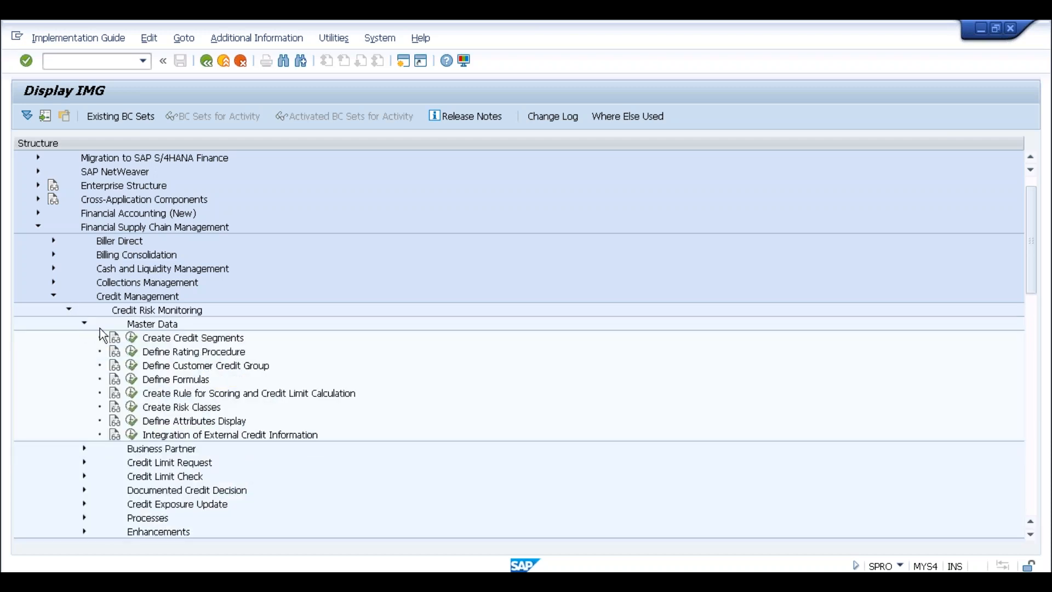
left_click(132, 338)
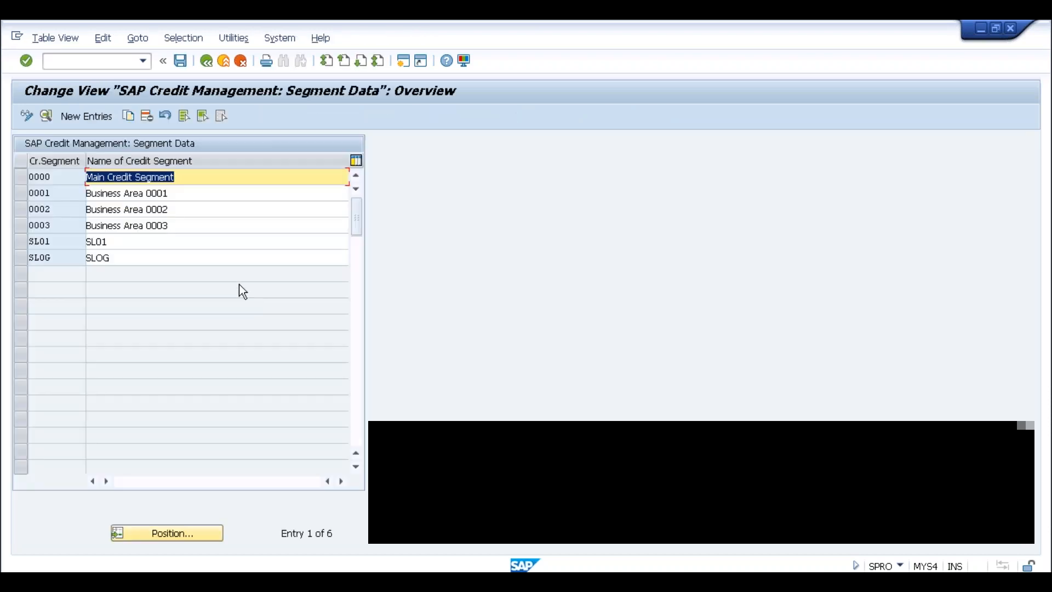
left_click(135, 260)
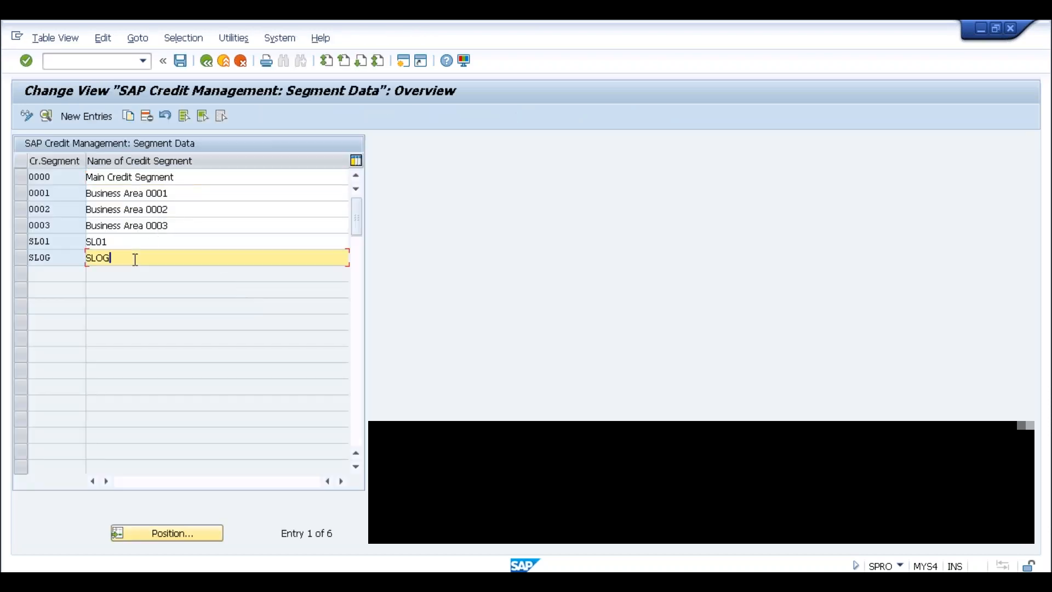
left_click(206, 60)
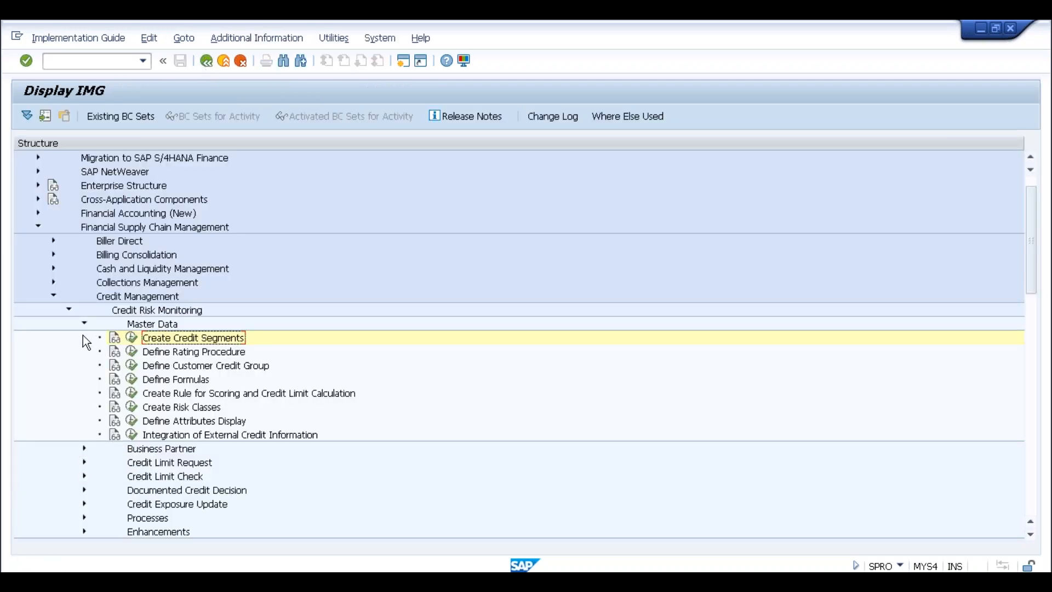
Collapse Credit Risk Monitoring, open Assign Credit Control Area and Credit Segment, and examine the segment assigned to credit control area SLOG
left_click(68, 310)
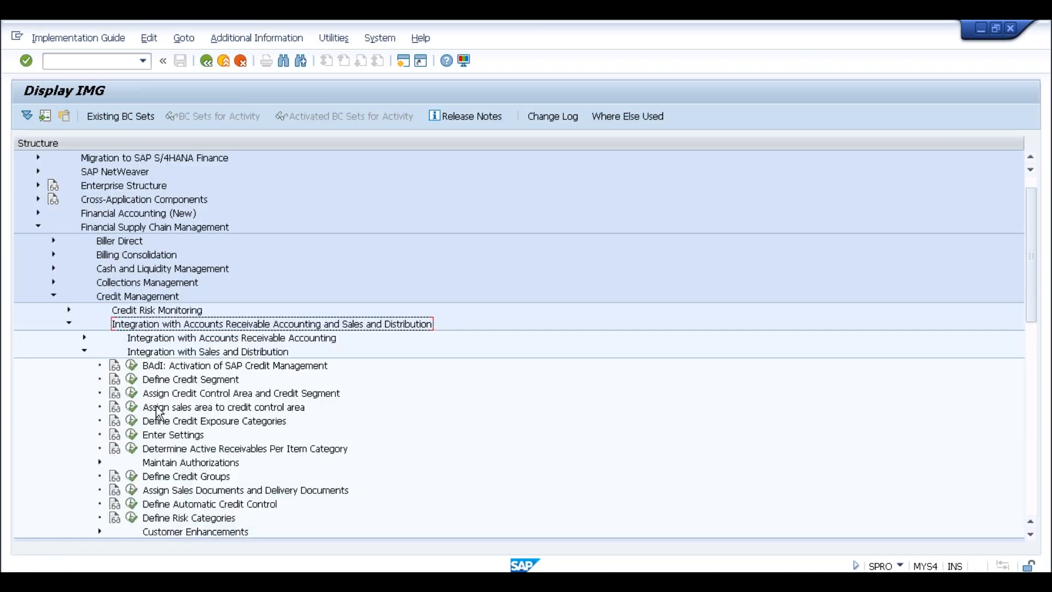
left_click(131, 394)
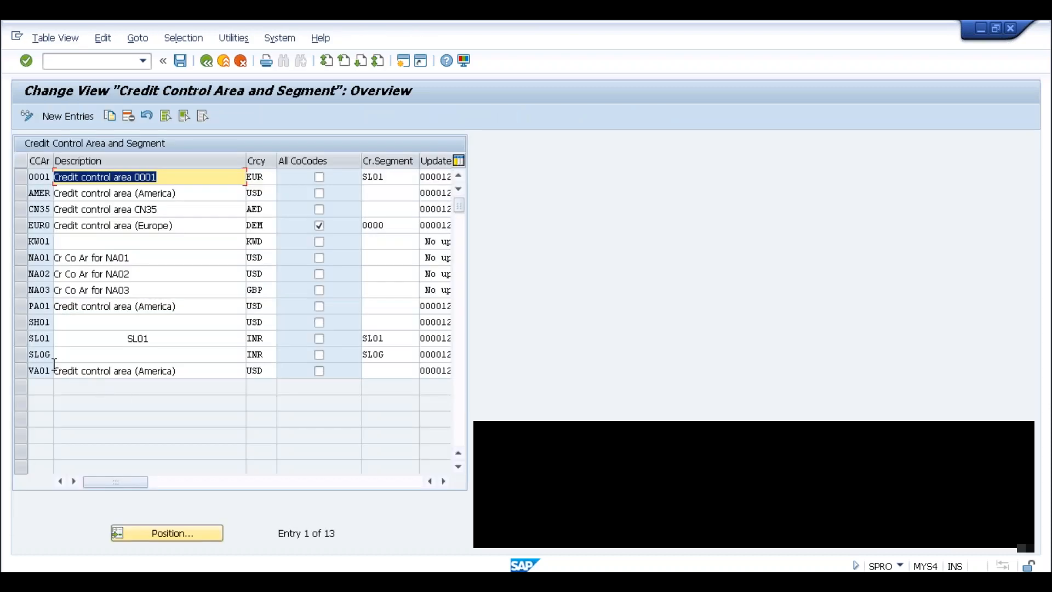
left_click(40, 354)
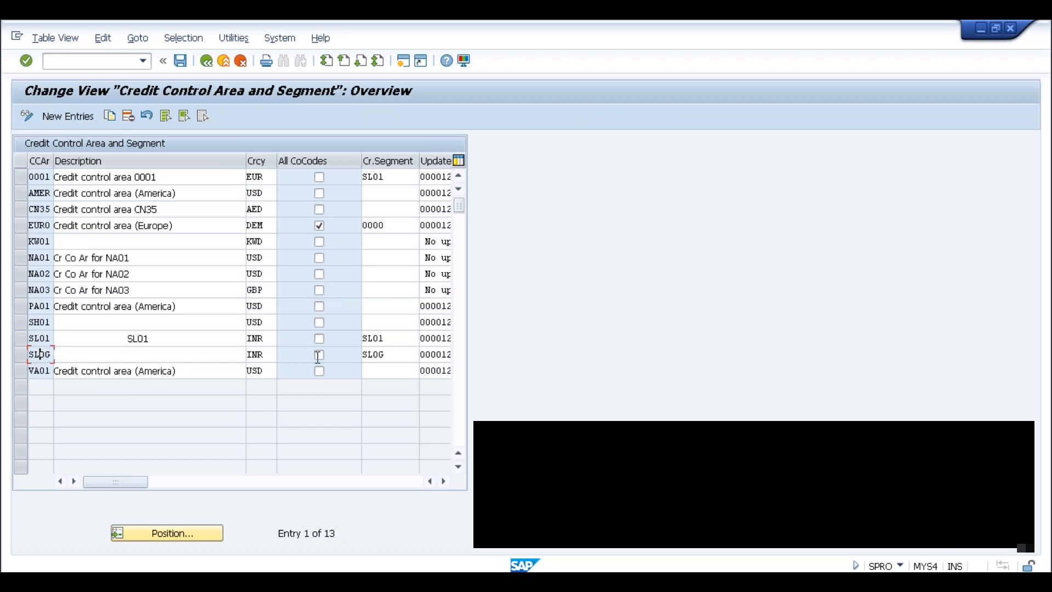
left_click(392, 353)
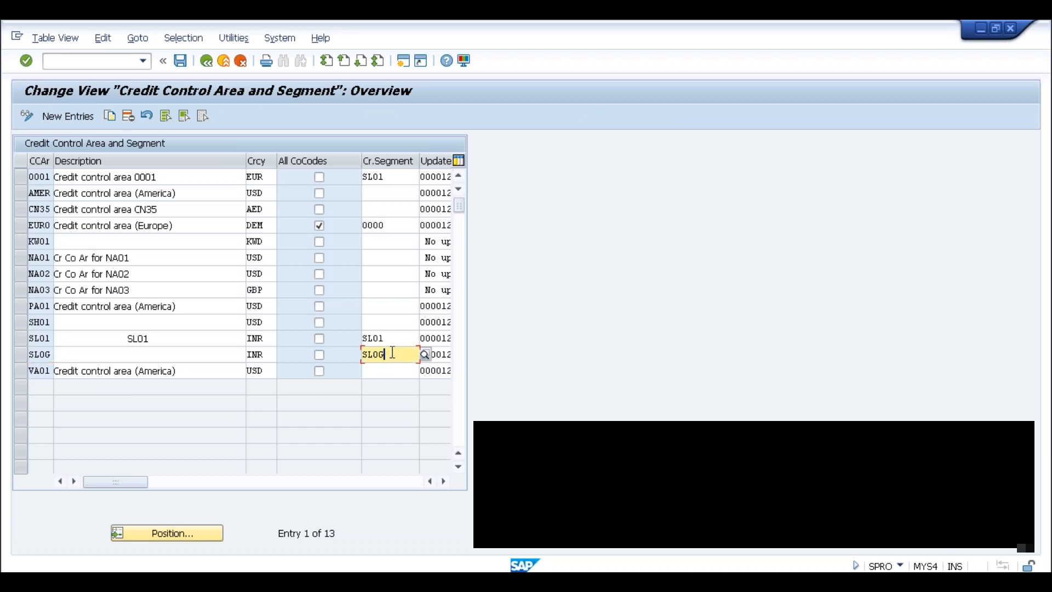
Return to the IMG, open Assign sales area to credit control area, locate sales organization SLOG, examine its assignment and go back
left_click(206, 60)
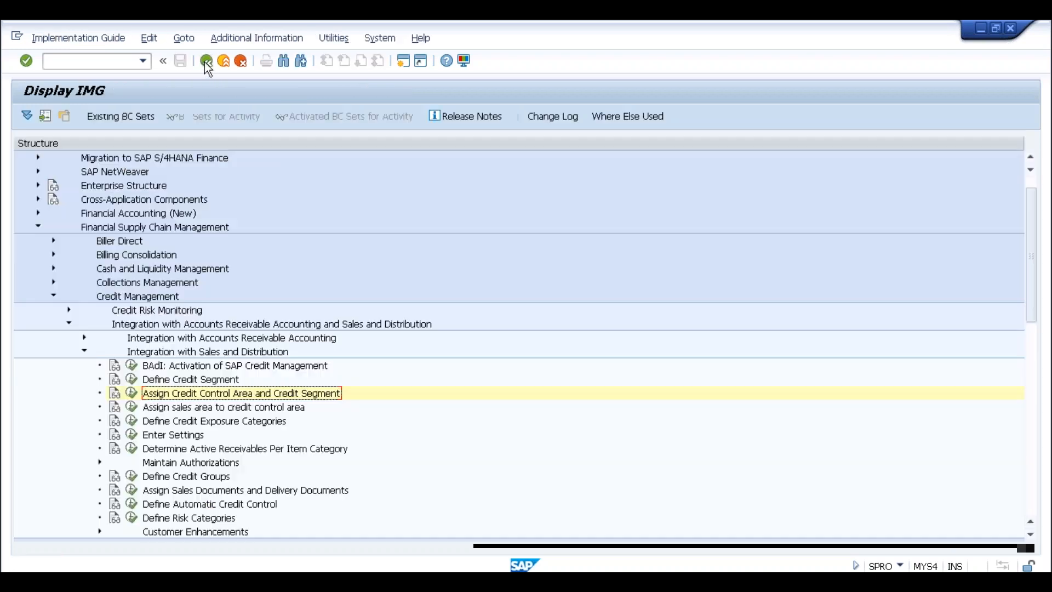
left_click(131, 407)
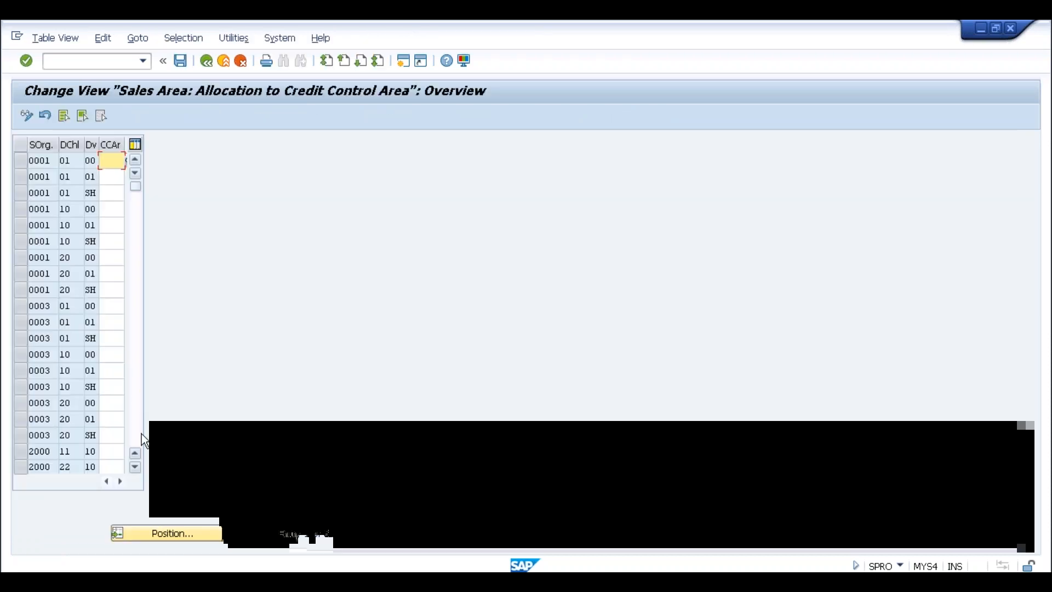
left_click(161, 533)
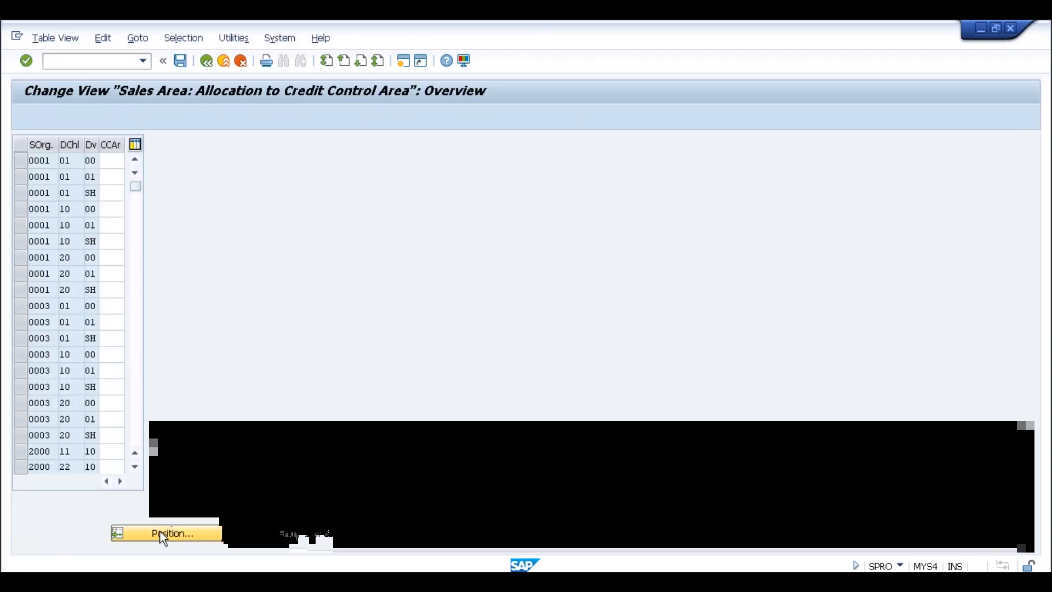
type("slog")
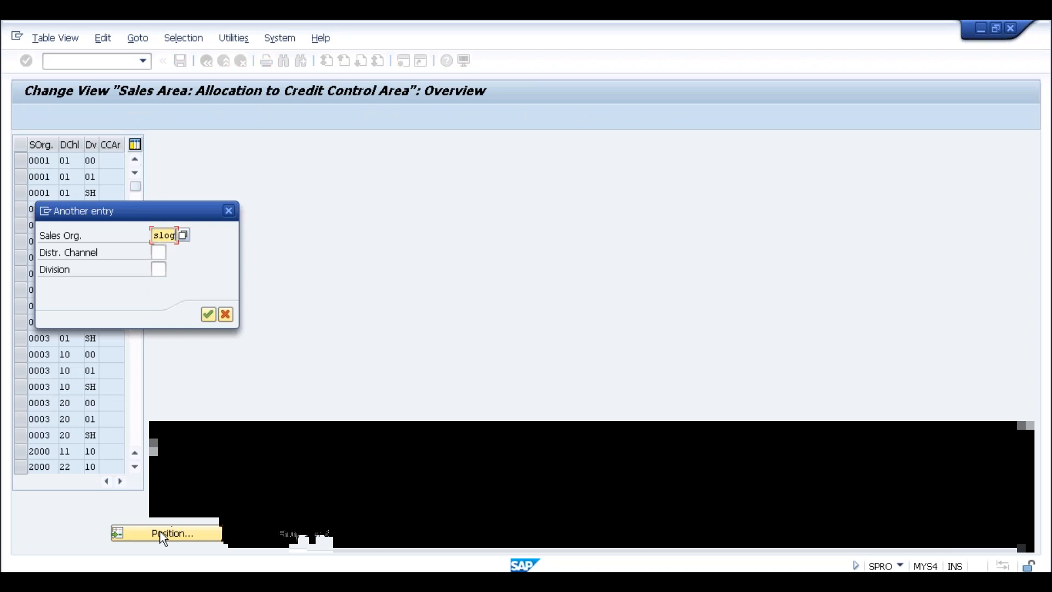
key("Return")
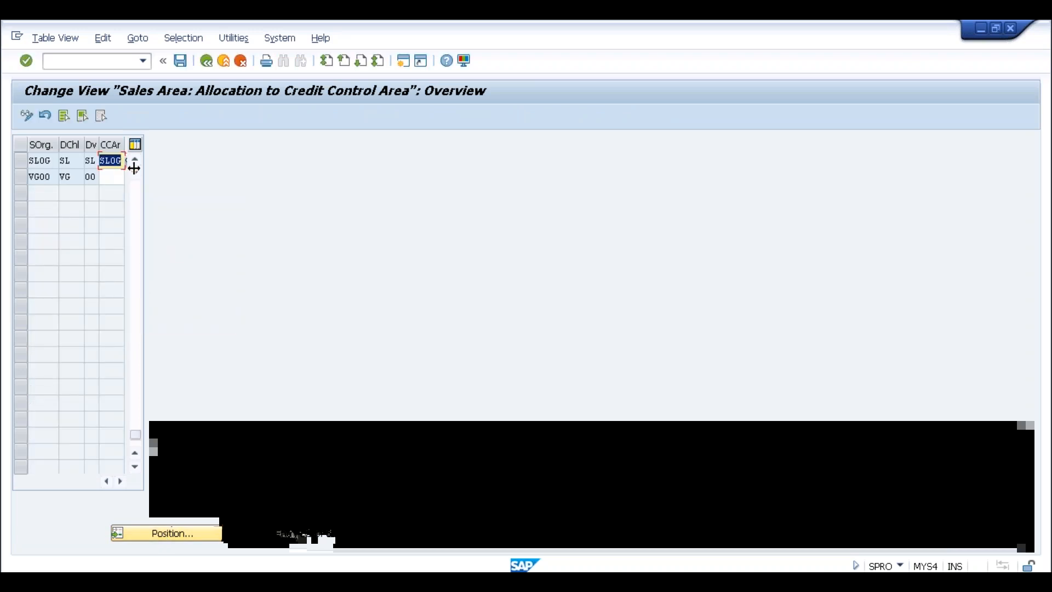
left_click(206, 61)
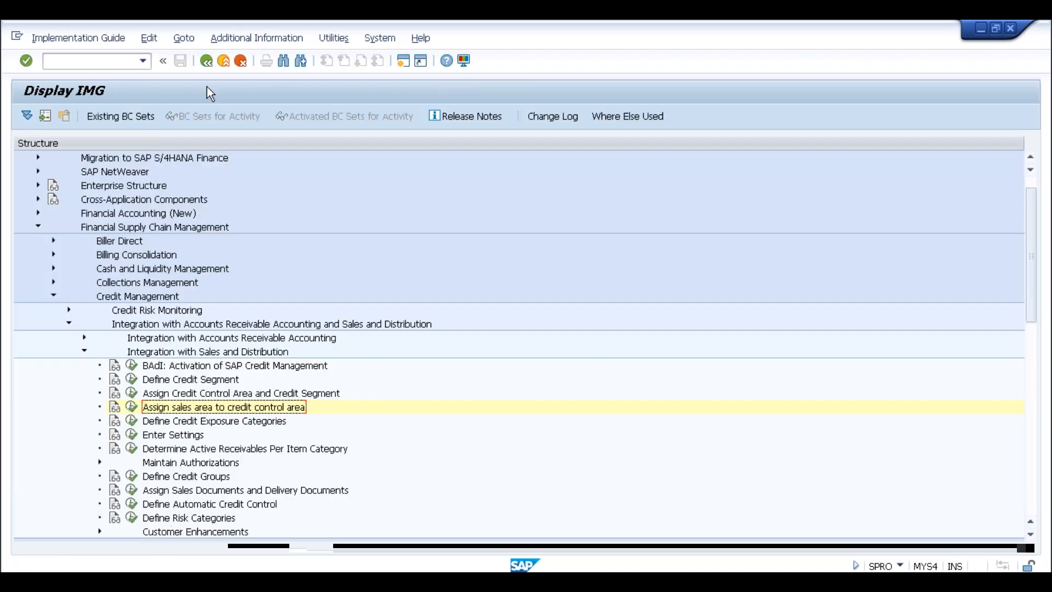
Open Determine Active Receivables Per Item Category, locate item category TAN, examine its credit-active setting and return to the IMG
left_click(132, 188)
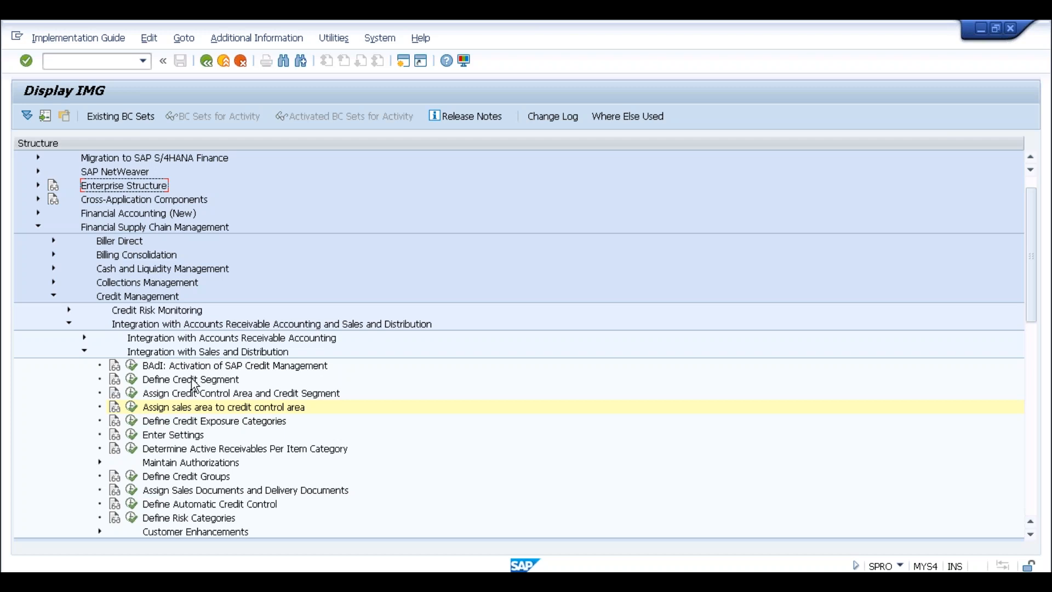
left_click(173, 450)
left_click(132, 448)
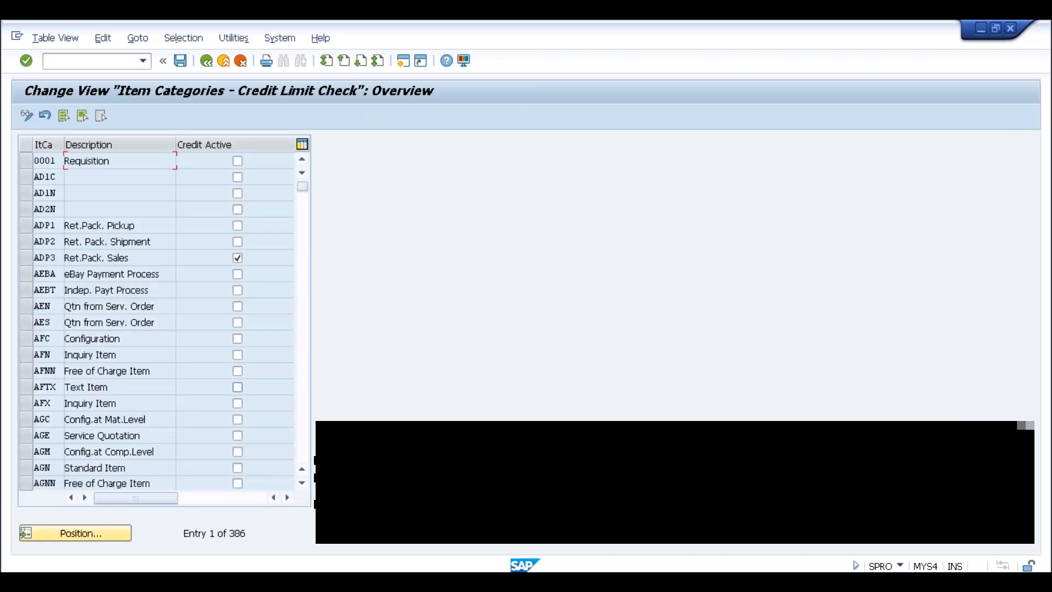
left_click(80, 534)
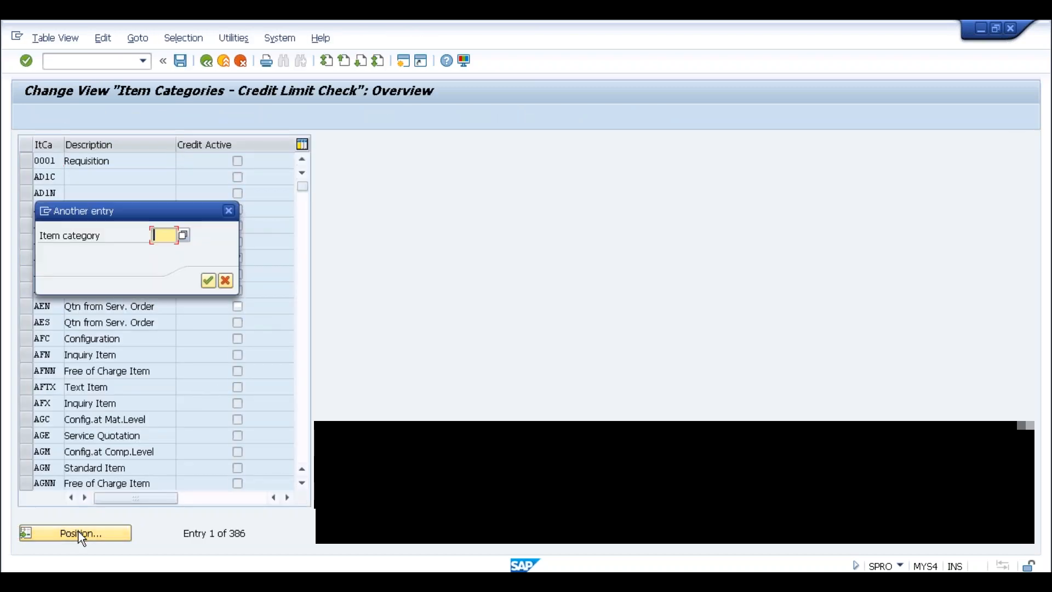
type("tan")
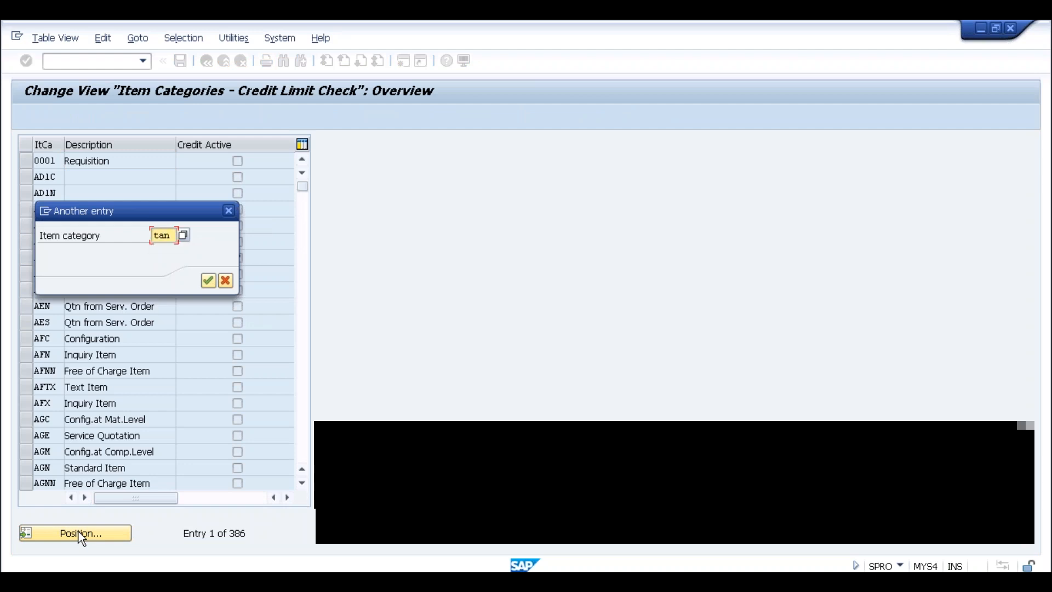
key("Return")
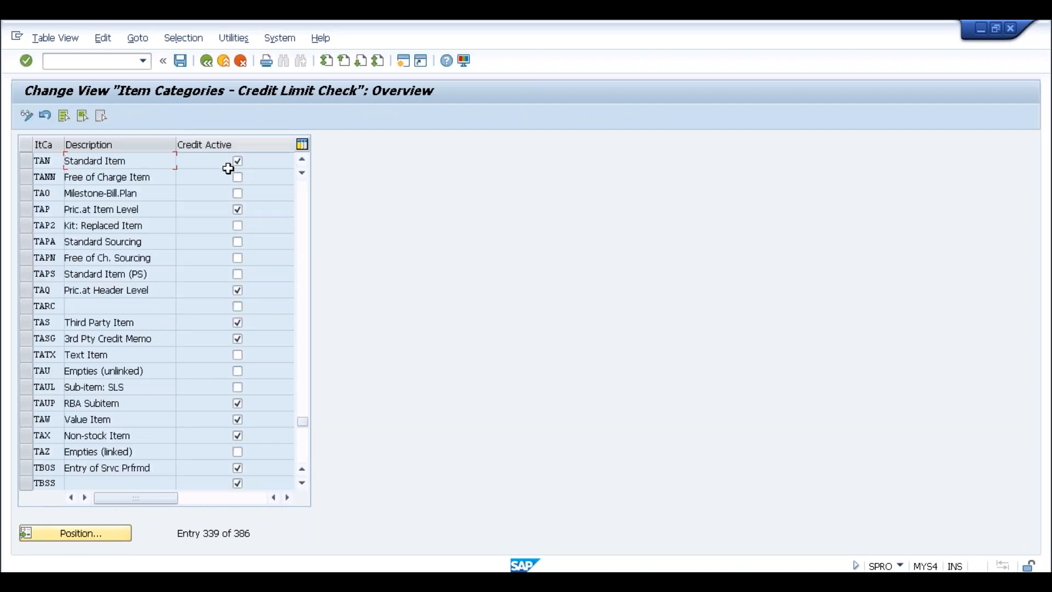
left_click(145, 164)
left_click(205, 62)
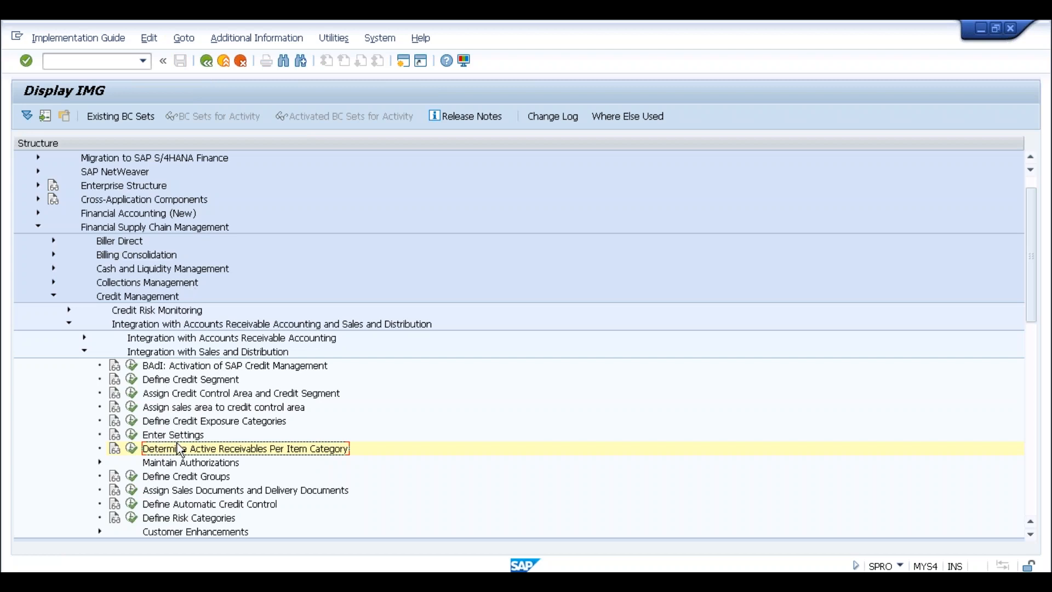
Open Define Automatic Credit Control and display the details of the SLOG entry with risk category A and credit group 01
left_click(170, 476)
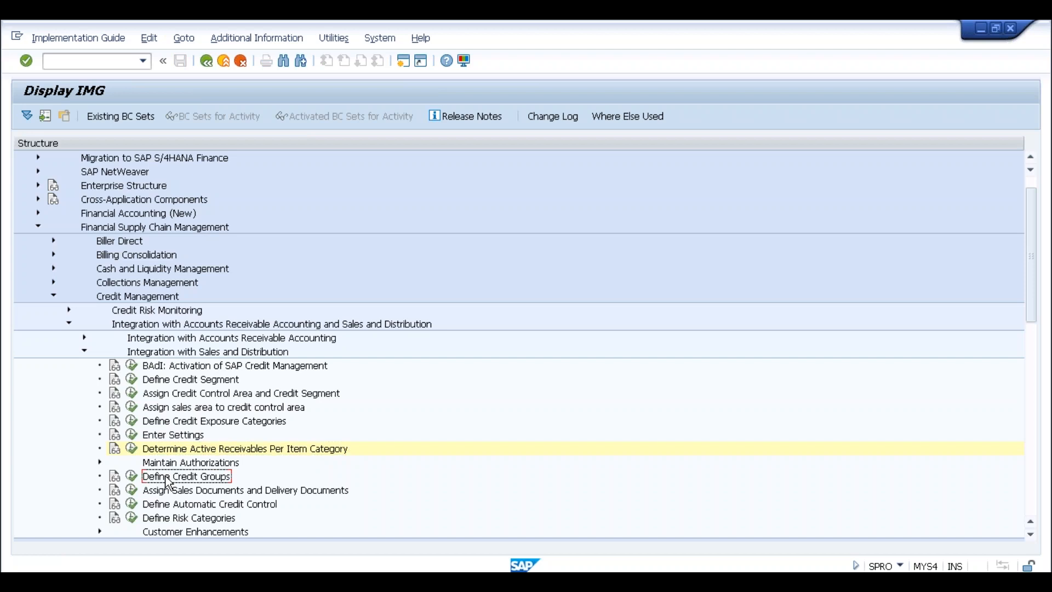
left_click(168, 491)
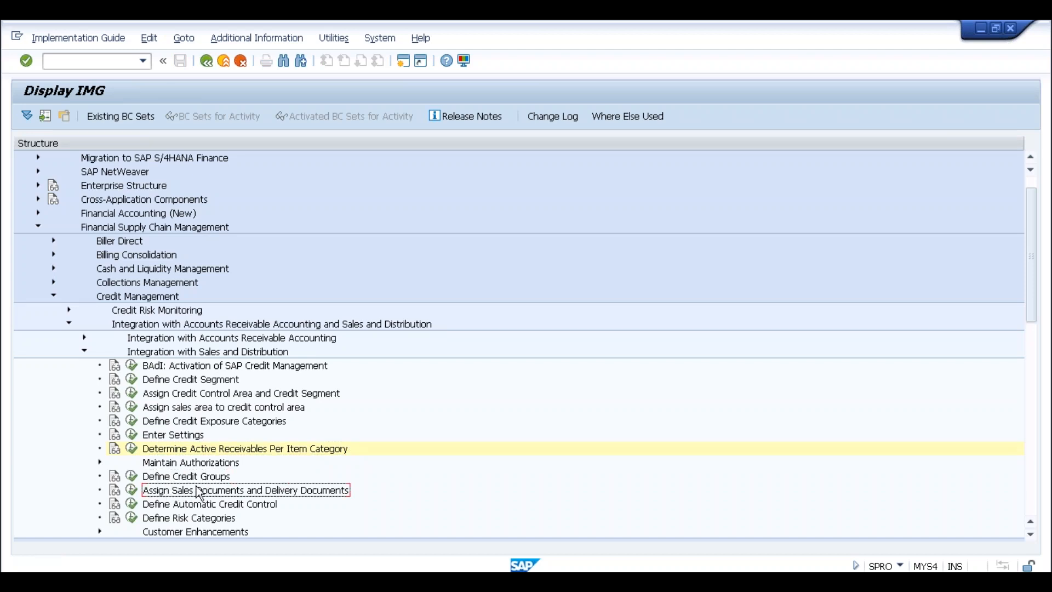
left_click(188, 506)
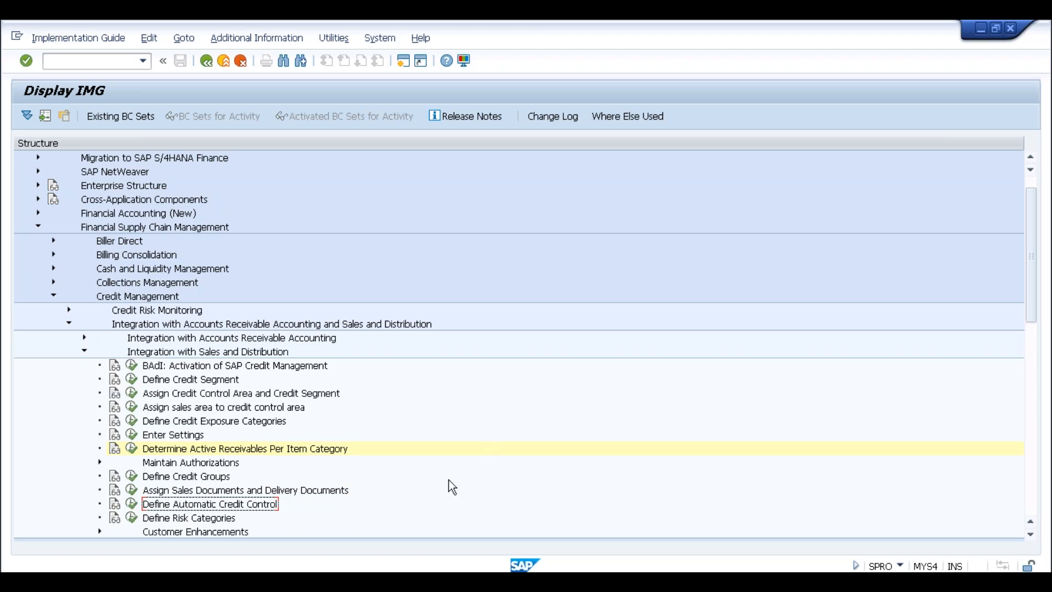
left_click(132, 504)
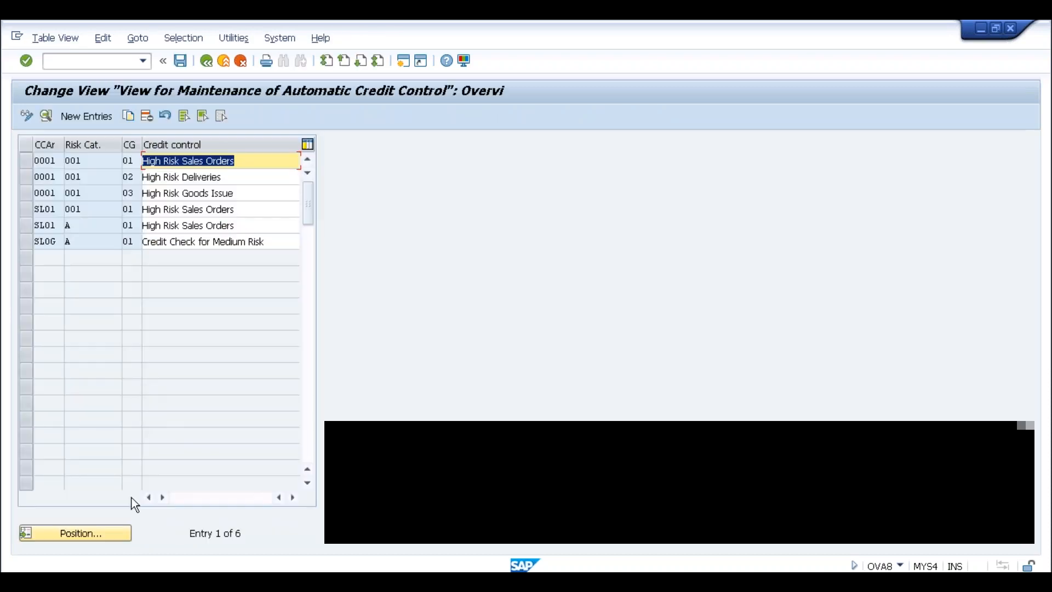
left_click(182, 240)
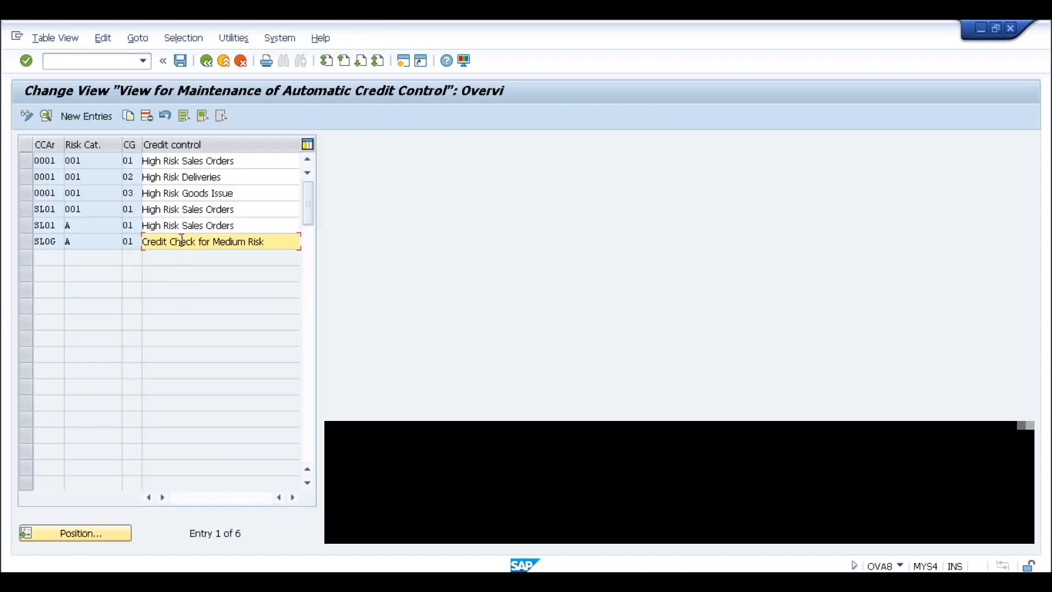
double_click(182, 240)
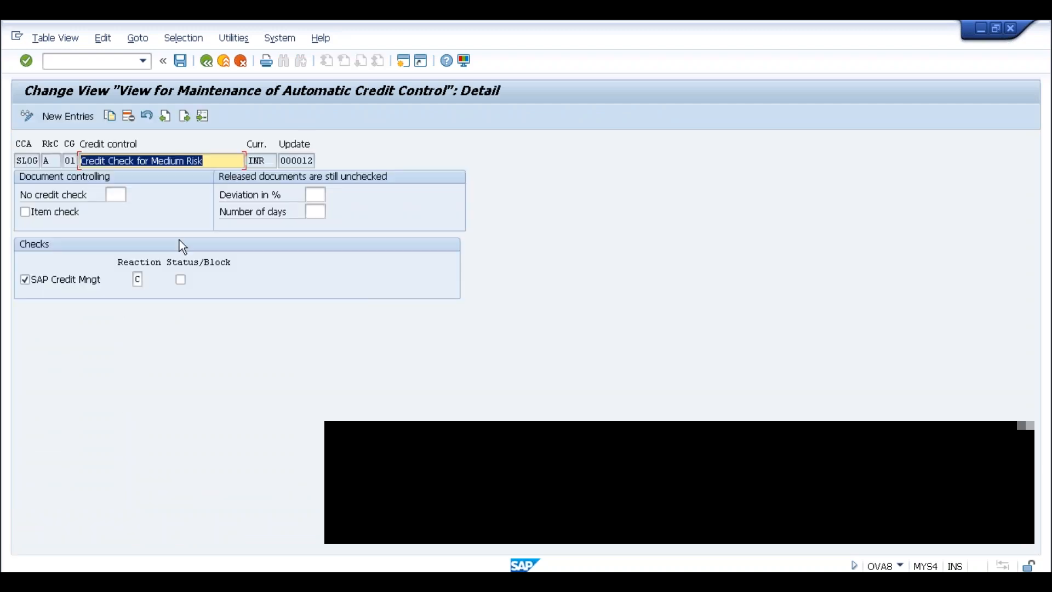
Examine the entry's credit control area and risk category, then view the available document credit groups and close the list
left_click(27, 162)
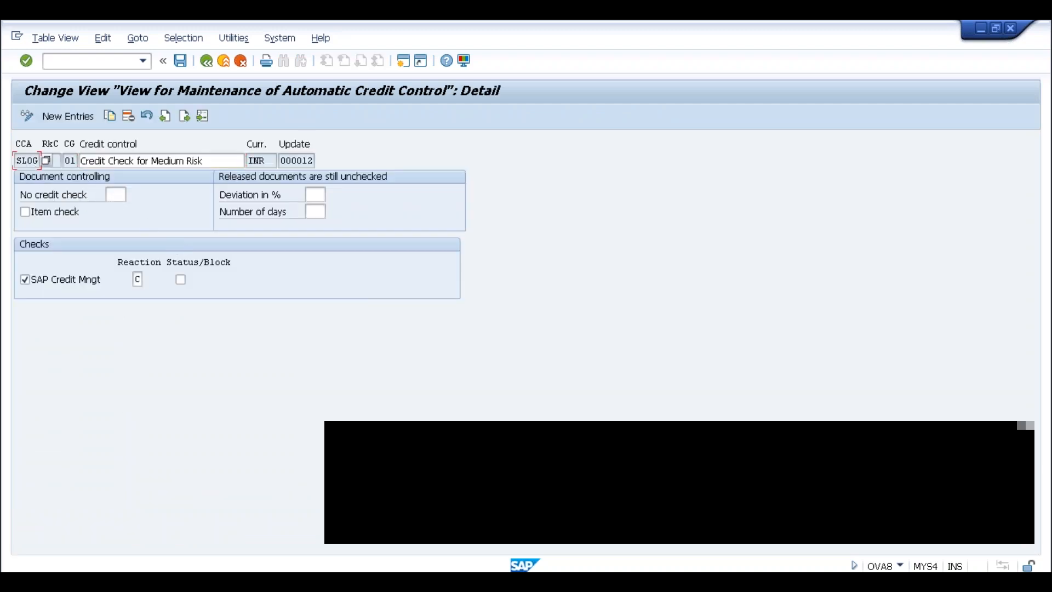
left_click(48, 161)
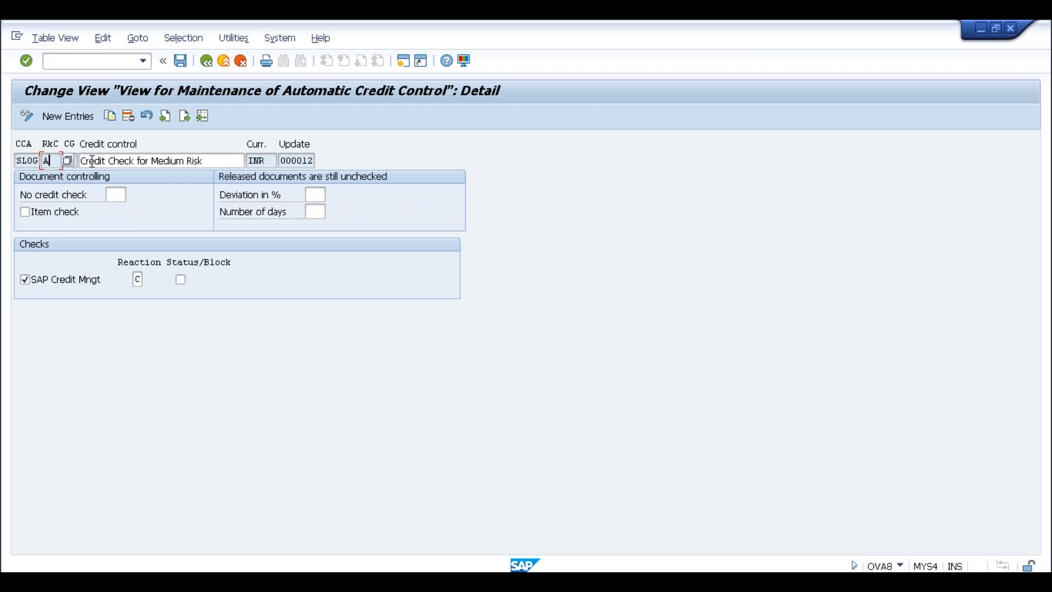
left_click(66, 160)
left_click(83, 161)
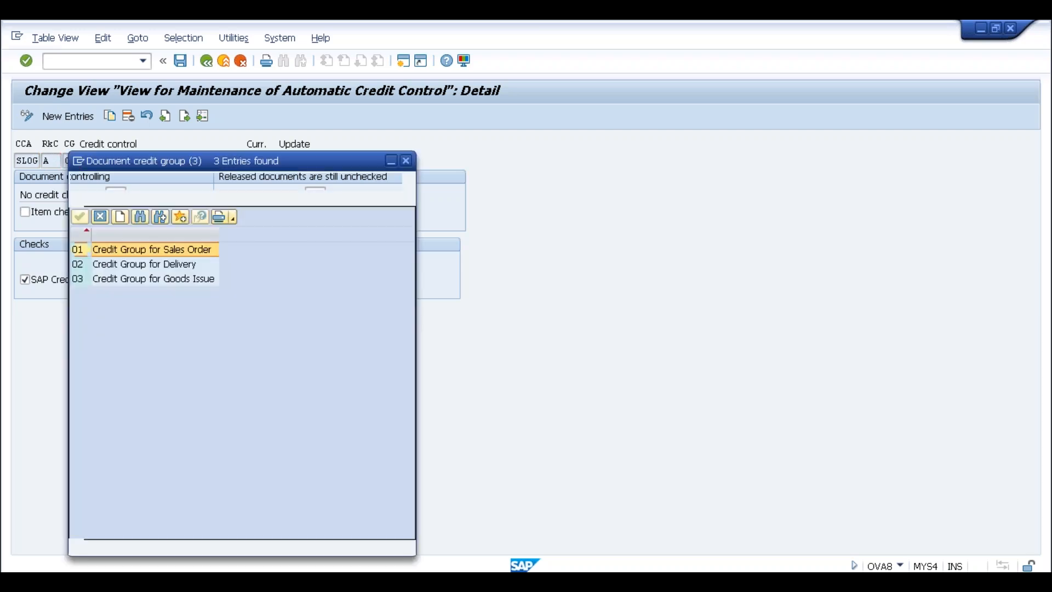
left_click(205, 282)
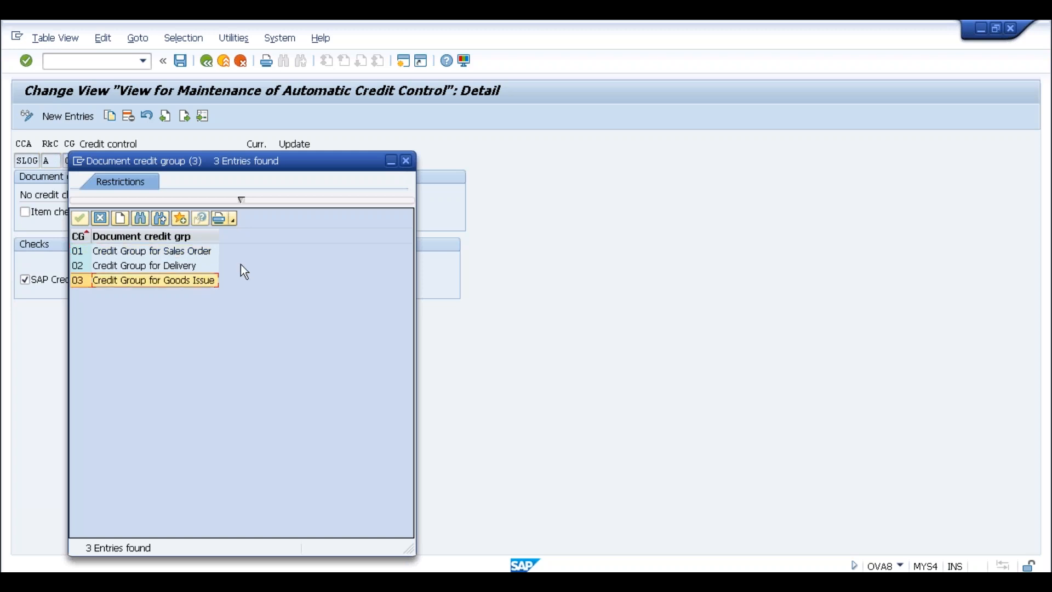
left_click(406, 161)
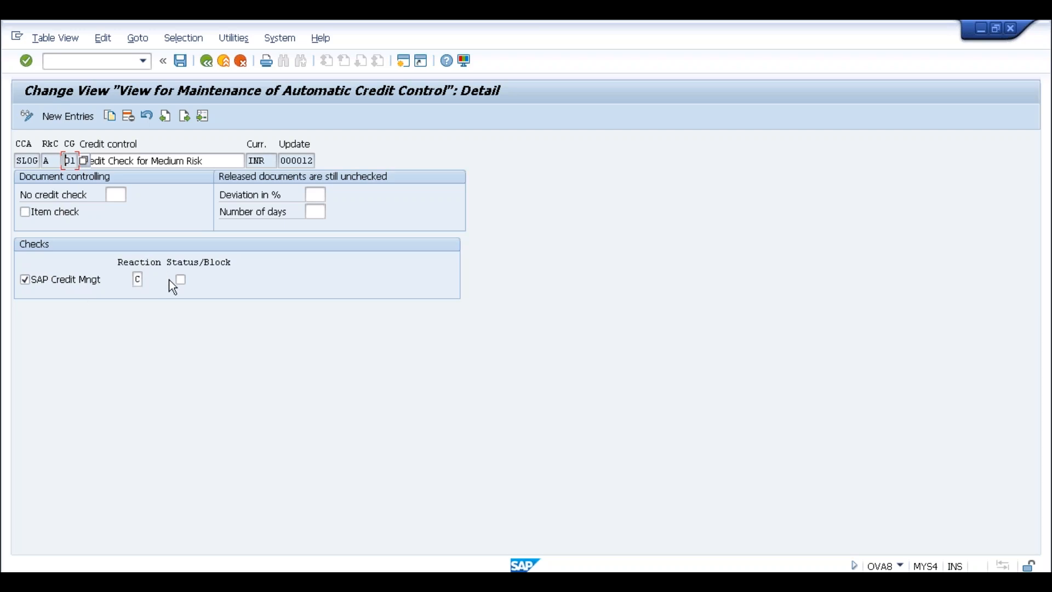
View the possible system reactions for the SAP Credit Management check, examine option C and close the list without changing the value
left_click(138, 280)
left_click(148, 279)
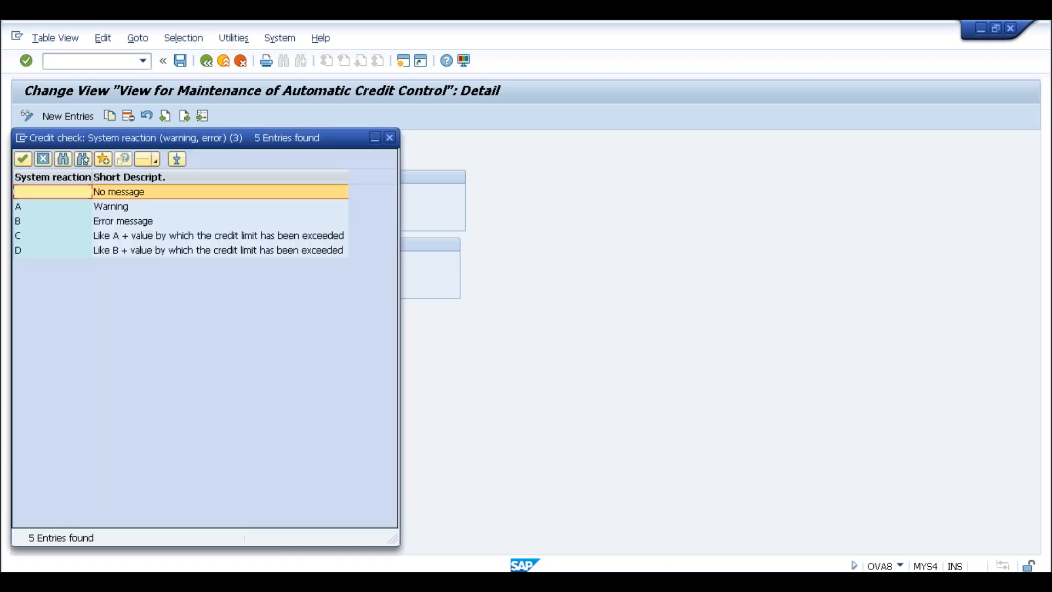
left_click(158, 239)
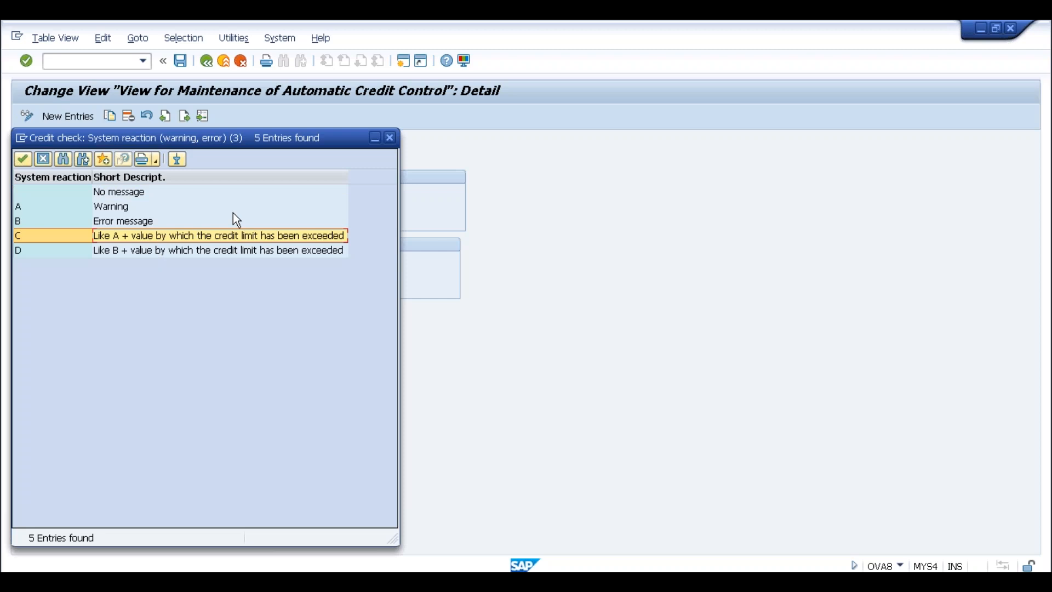
left_click(390, 137)
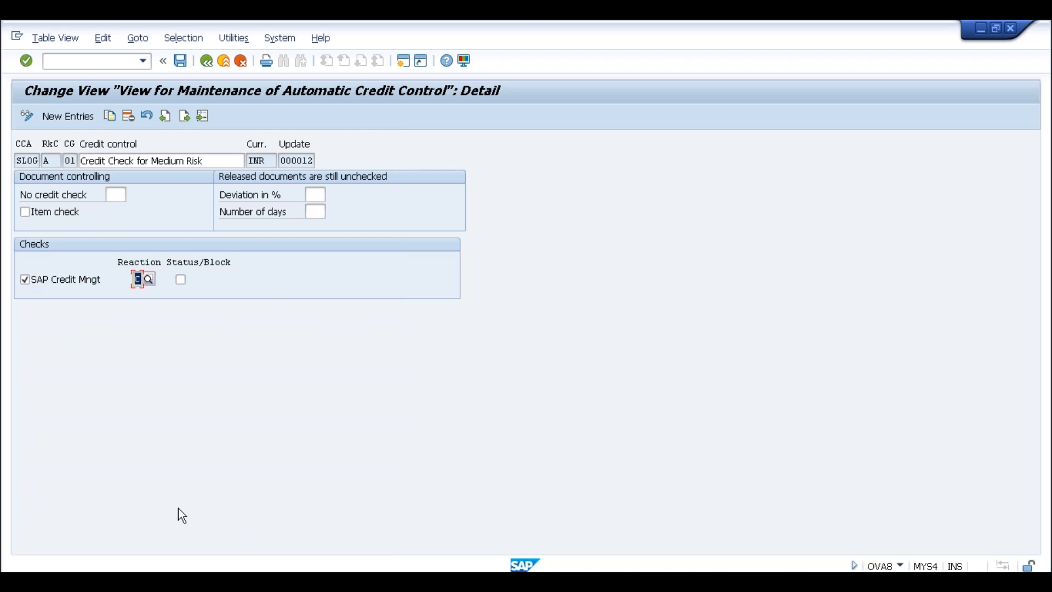
Look through the open SAP sessions and bring up the SAP Easy Access session of the EHP7 system
left_click(225, 580)
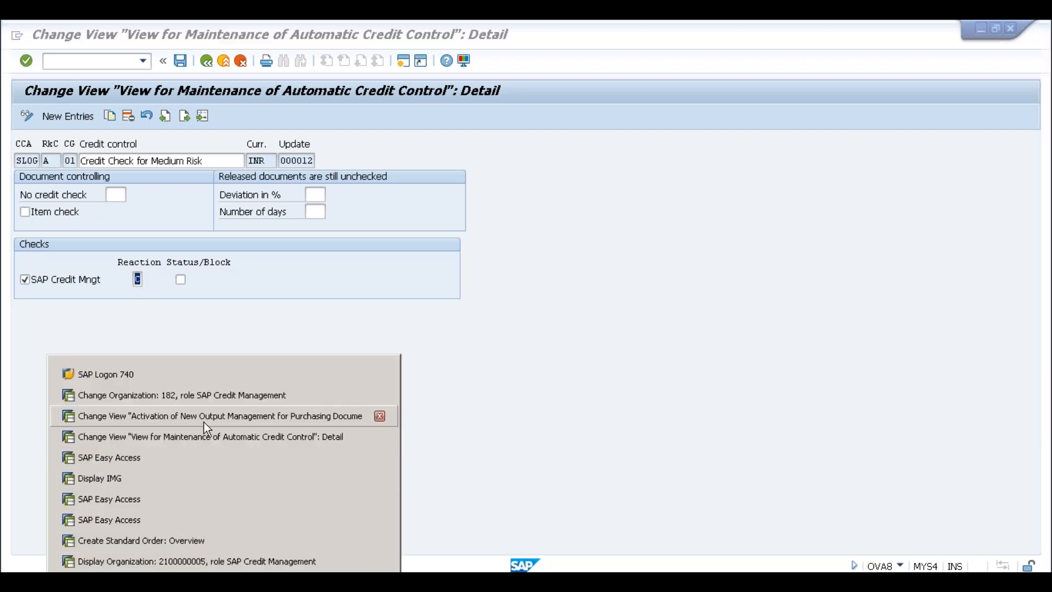
left_click(182, 460)
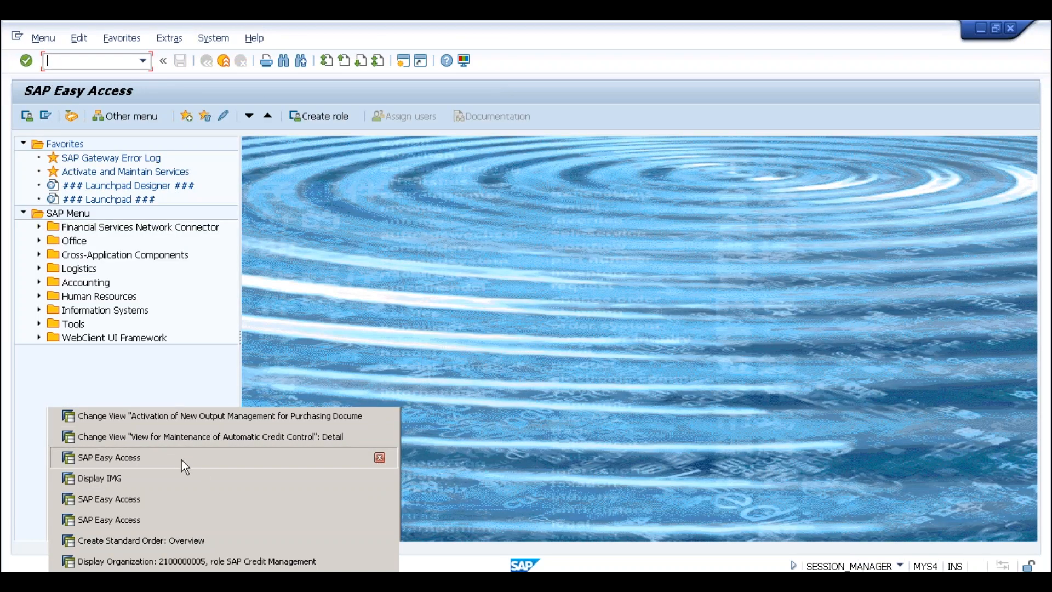
left_click(203, 578)
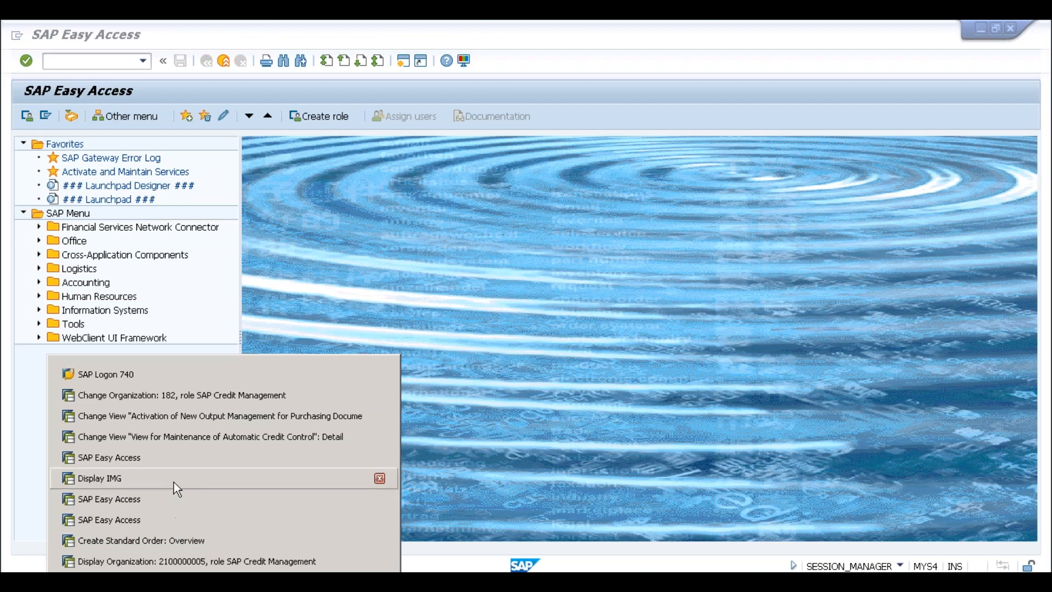
left_click(173, 481)
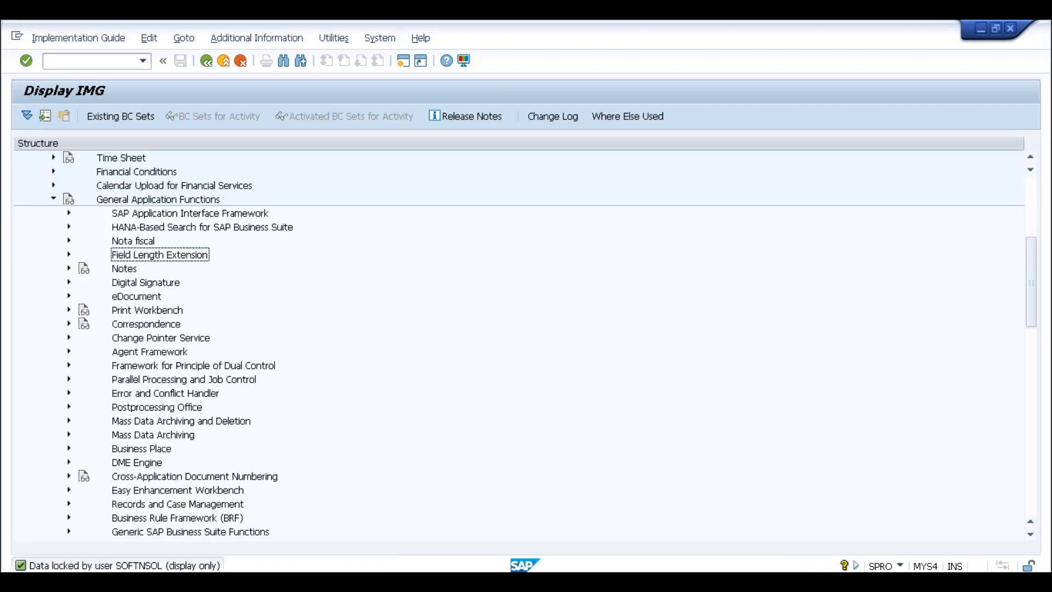
left_click(202, 578)
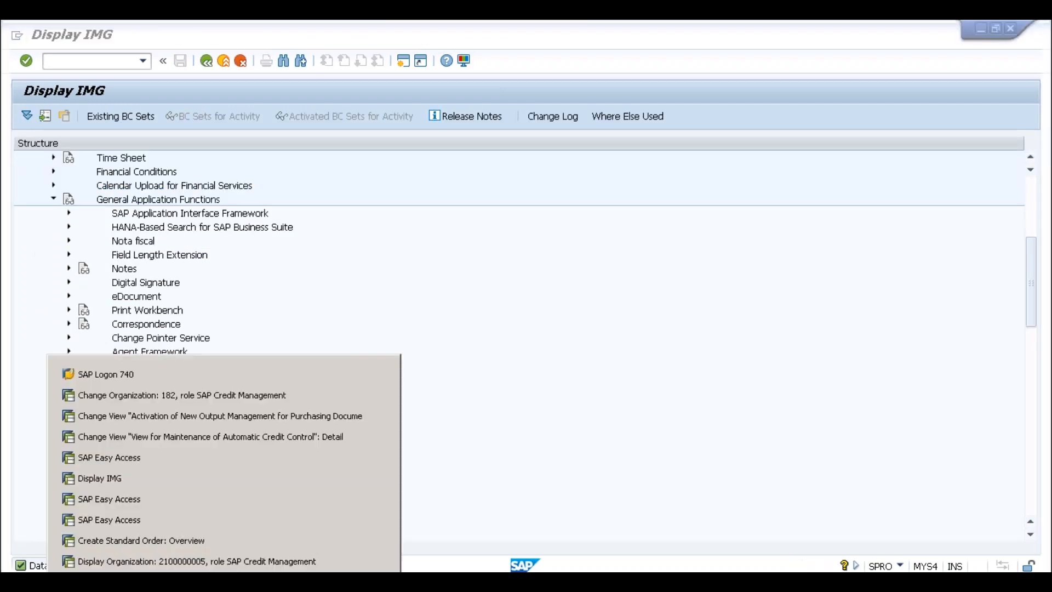
left_click(200, 543)
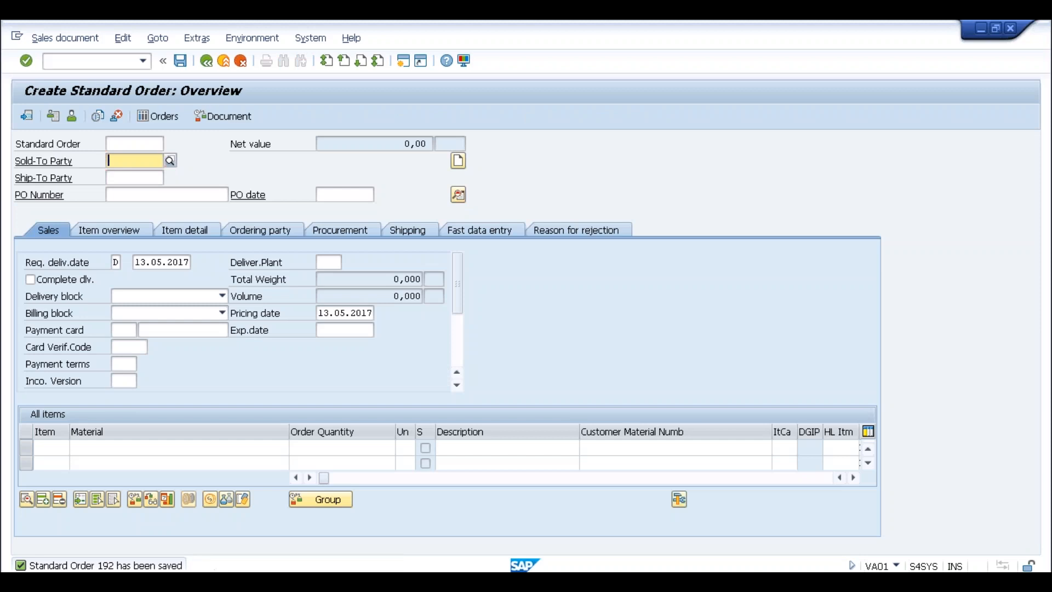
left_click(203, 578)
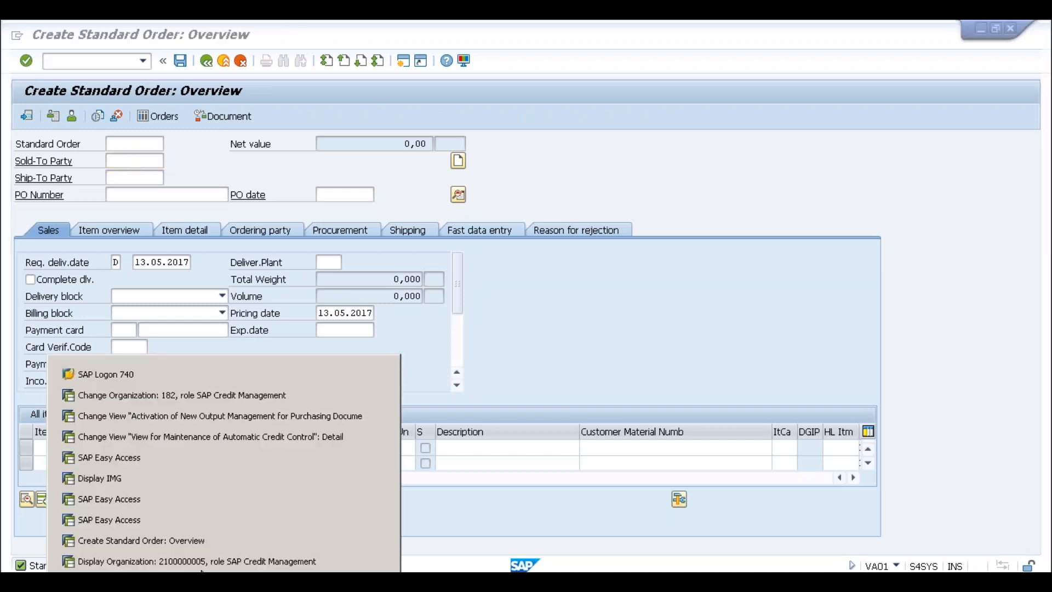
left_click(140, 521)
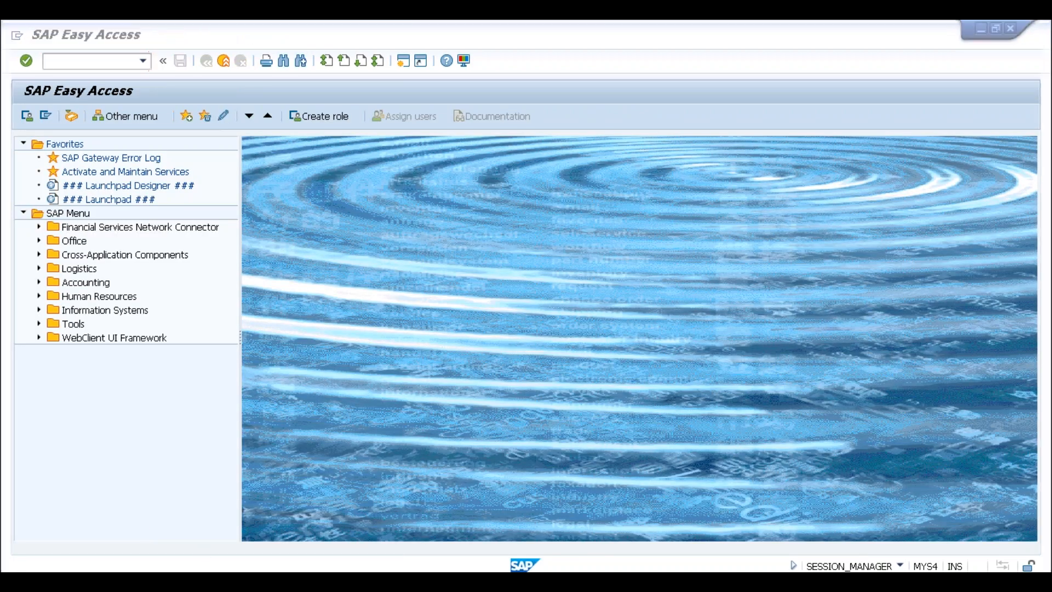
left_click(202, 578)
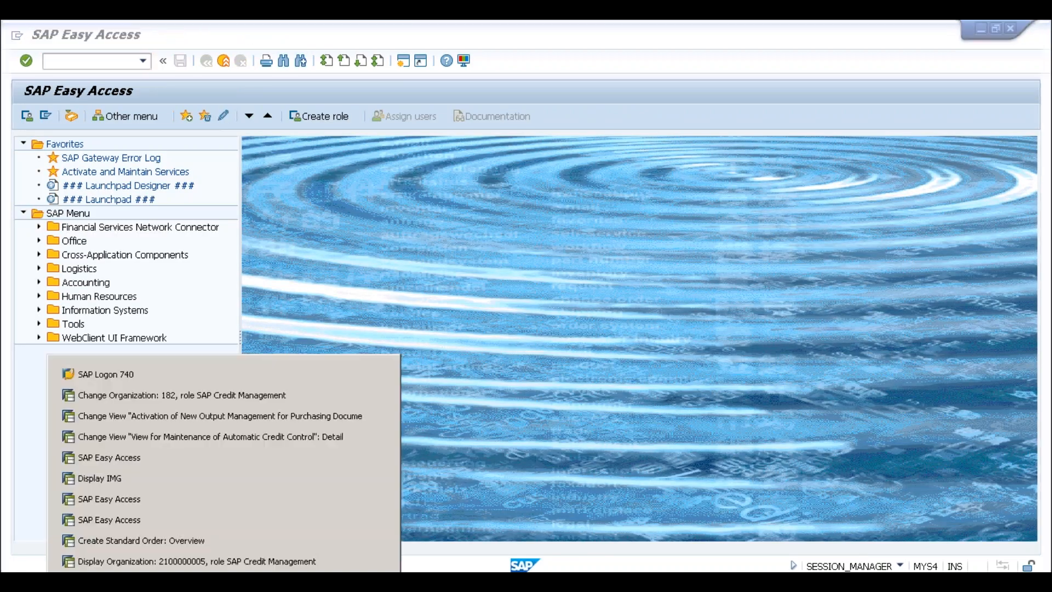
left_click(177, 505)
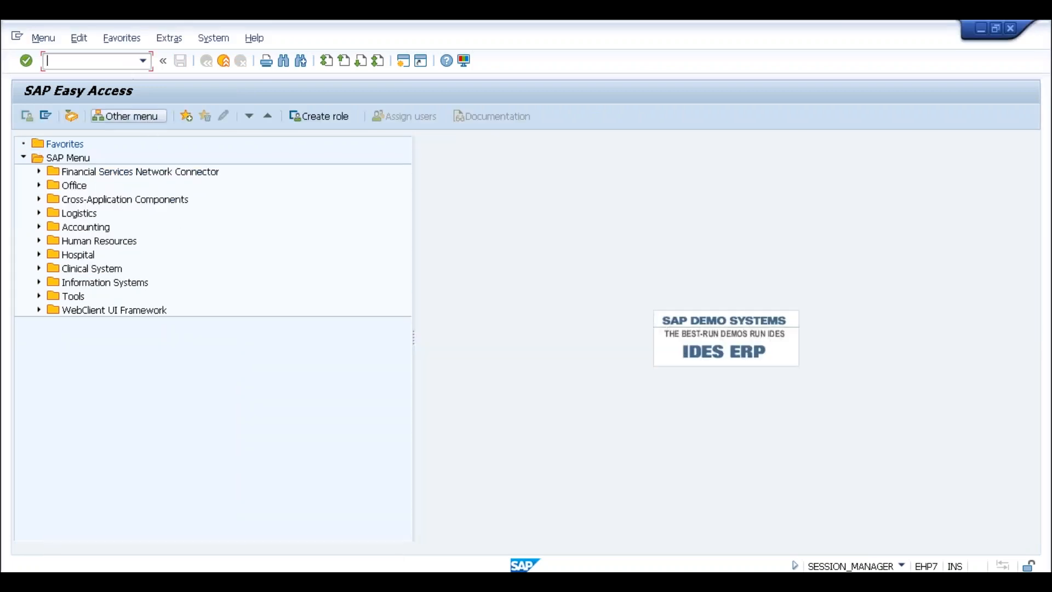
Run transaction OVA8 and display the details of the entry for credit control area 0001, risk category 001 and credit group 01
type("ova8")
key("Return")
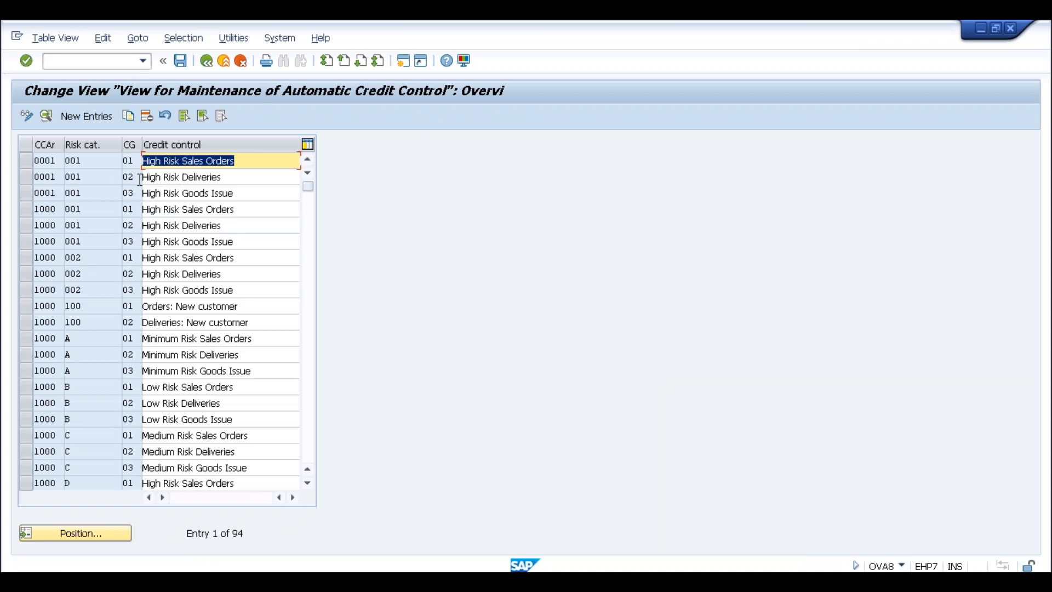
double_click(101, 163)
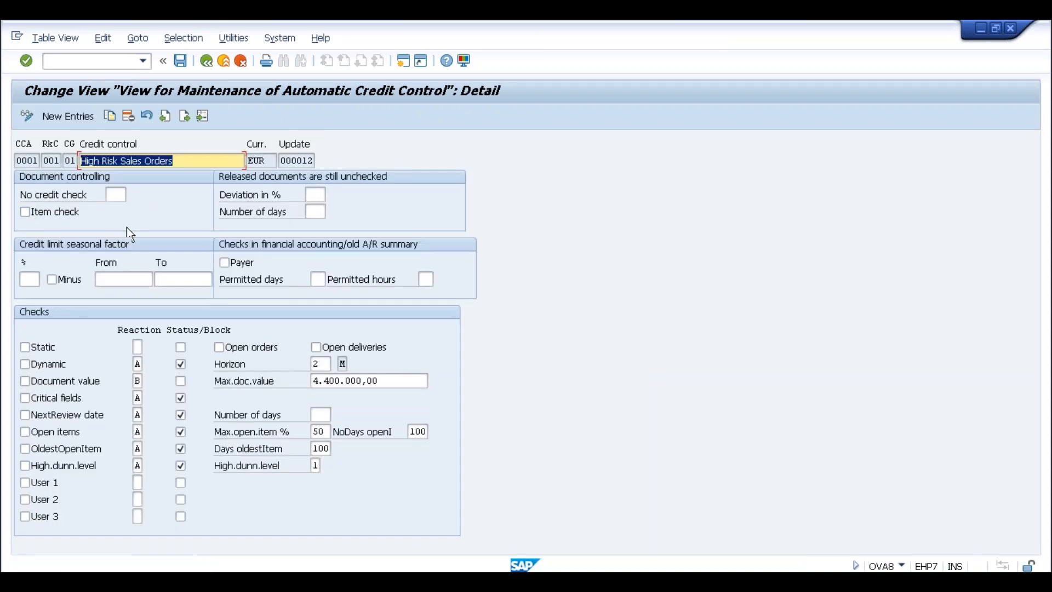
Compare the EHP7 automatic credit control detail with the SLOG entry in the MYS4 session, ending on the EHP7 entry
key("alt+Tab")
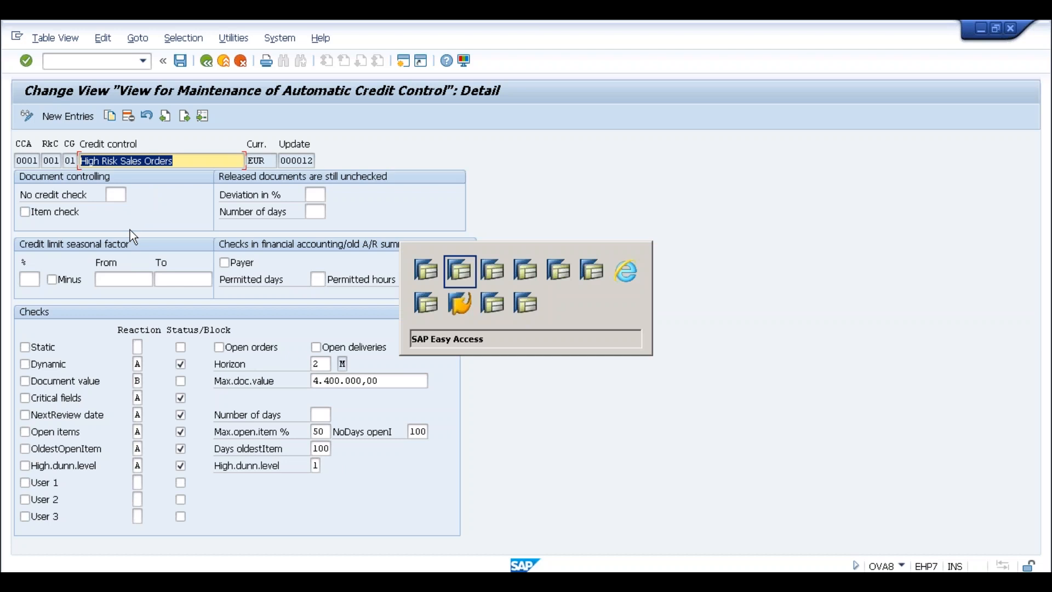
key("alt+Tab")
key("alt+Tab")
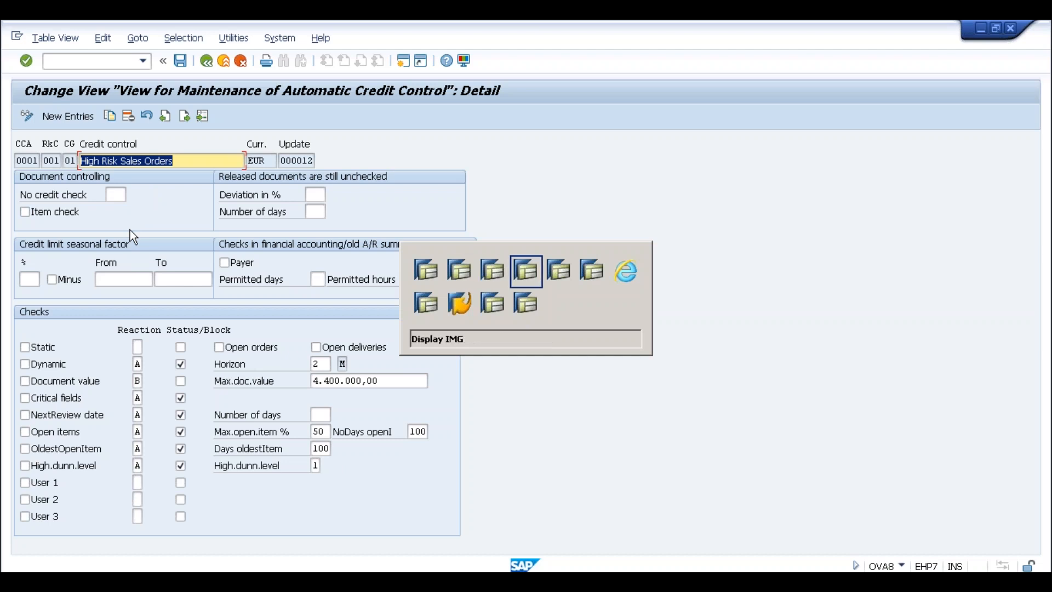
key("alt+Tab")
key("alt+Tab")
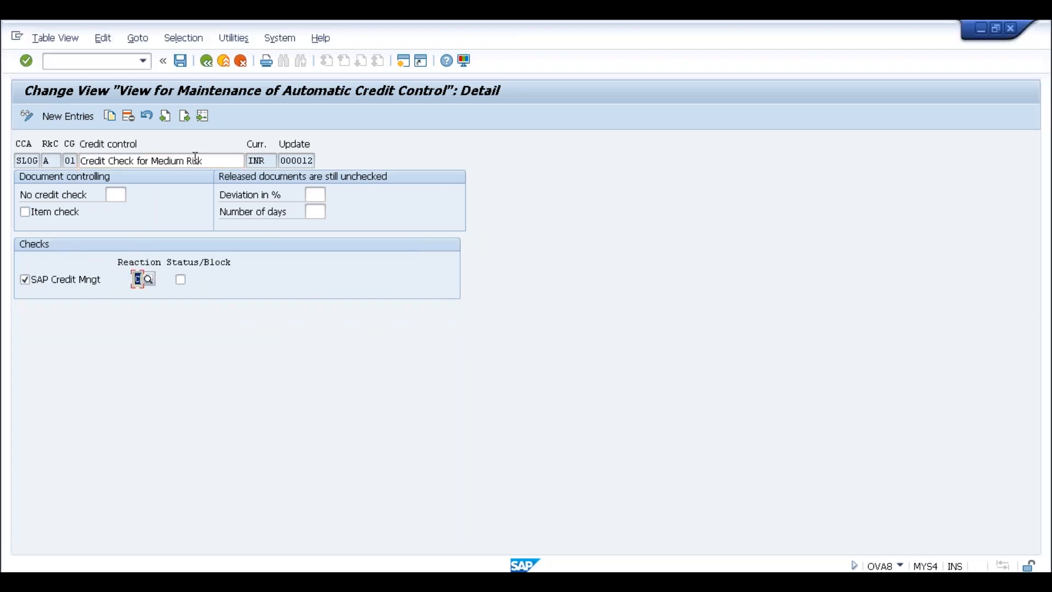
key("alt+Tab")
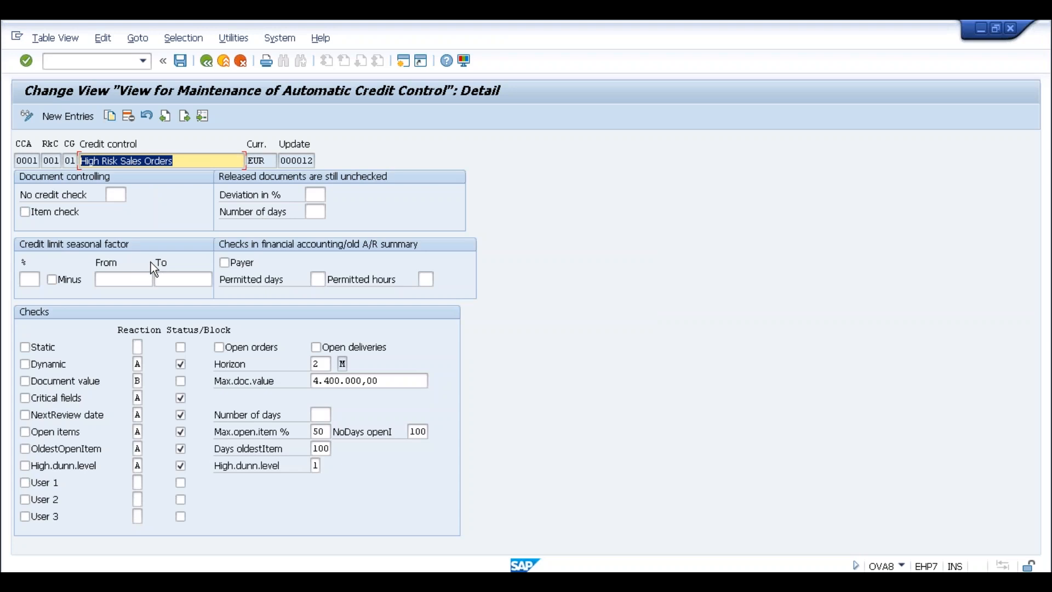
key("alt+Tab")
key("alt+Tab")
View the possible system reactions for the Dynamic check and close the list without changing the value
left_click(137, 364)
left_click(149, 363)
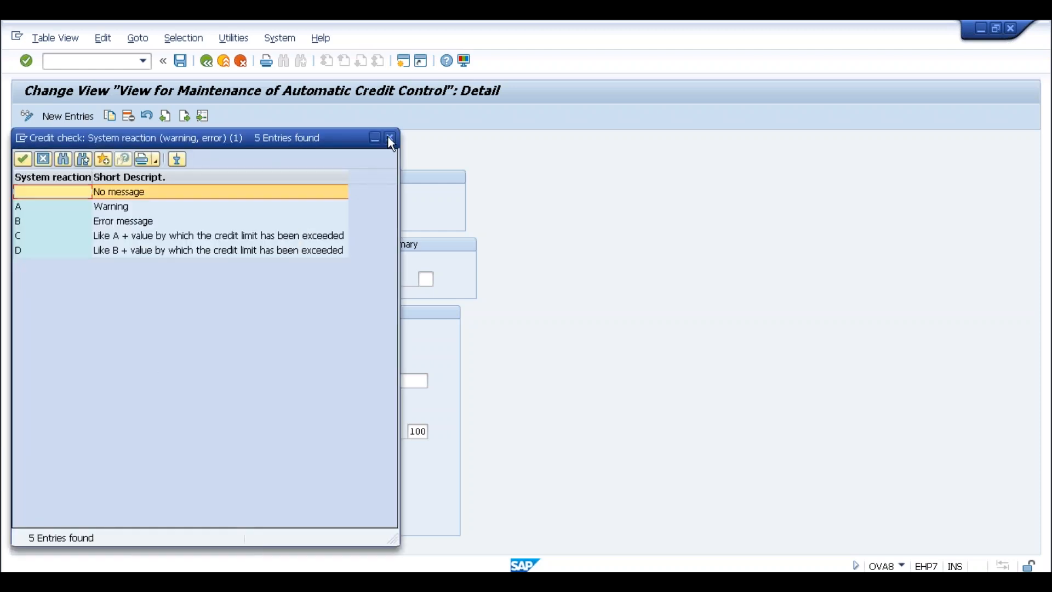
left_click(389, 138)
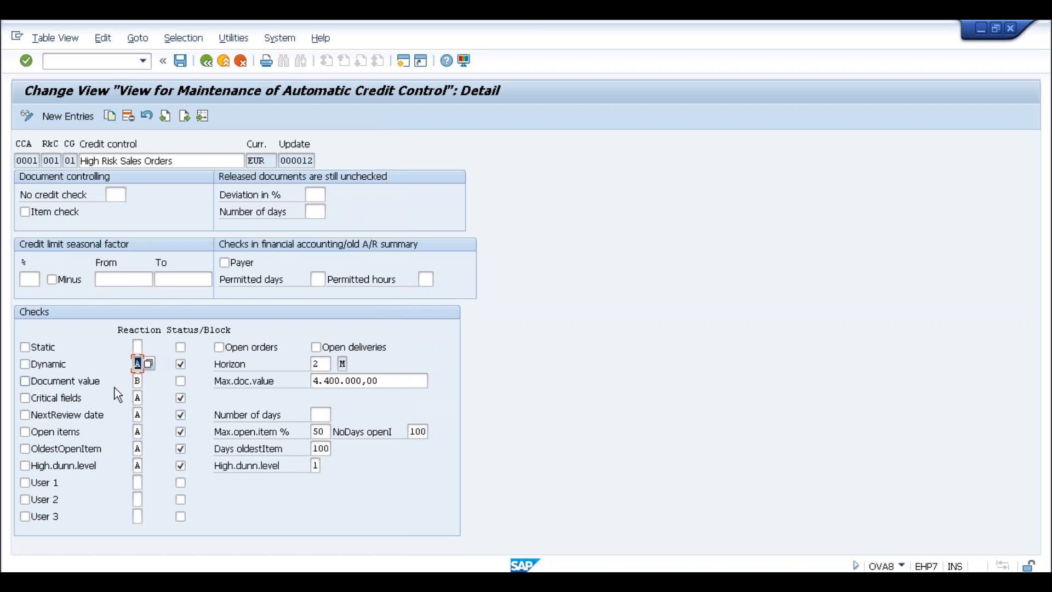
Examine the reactions for document value and critical fields, then the maximum document value, number of days and highest dunning level settings
left_click(138, 382)
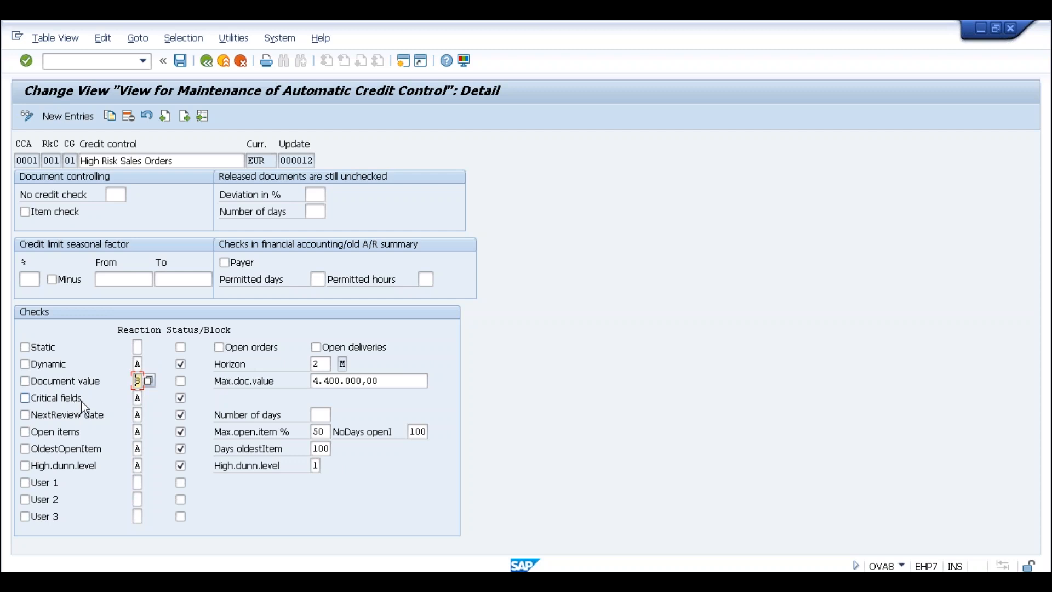
left_click(138, 397)
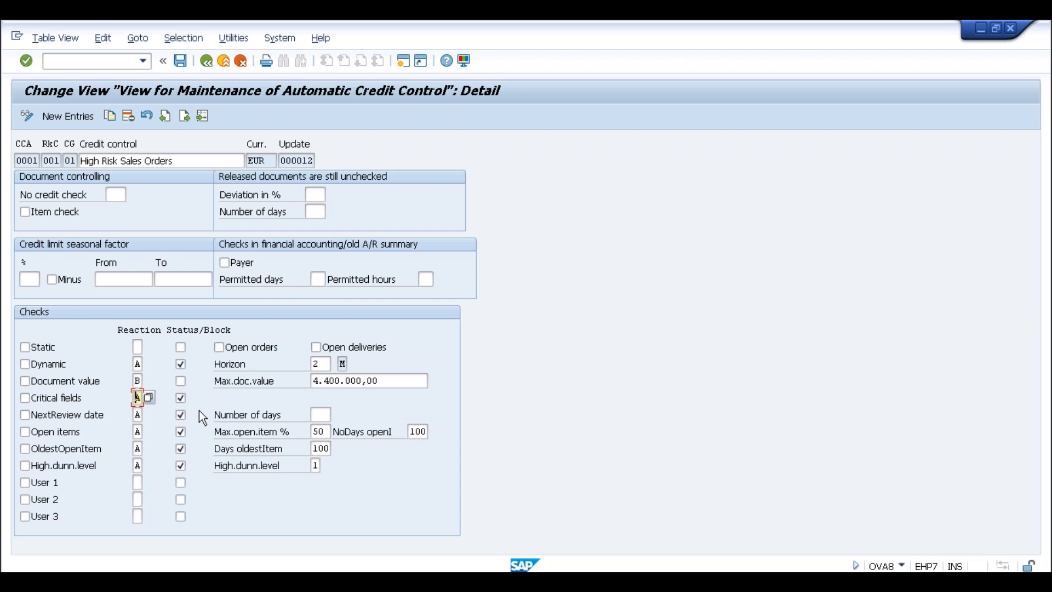
left_click(101, 386)
left_click(99, 384)
left_click(387, 382)
left_click_drag(360, 381, 298, 382)
left_click(297, 382)
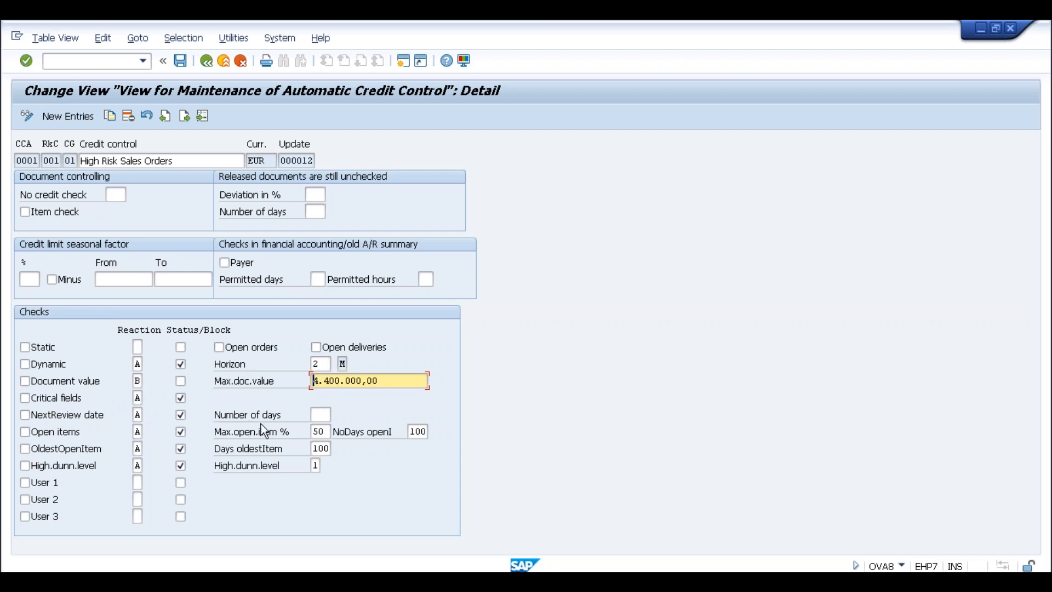
left_click(321, 415)
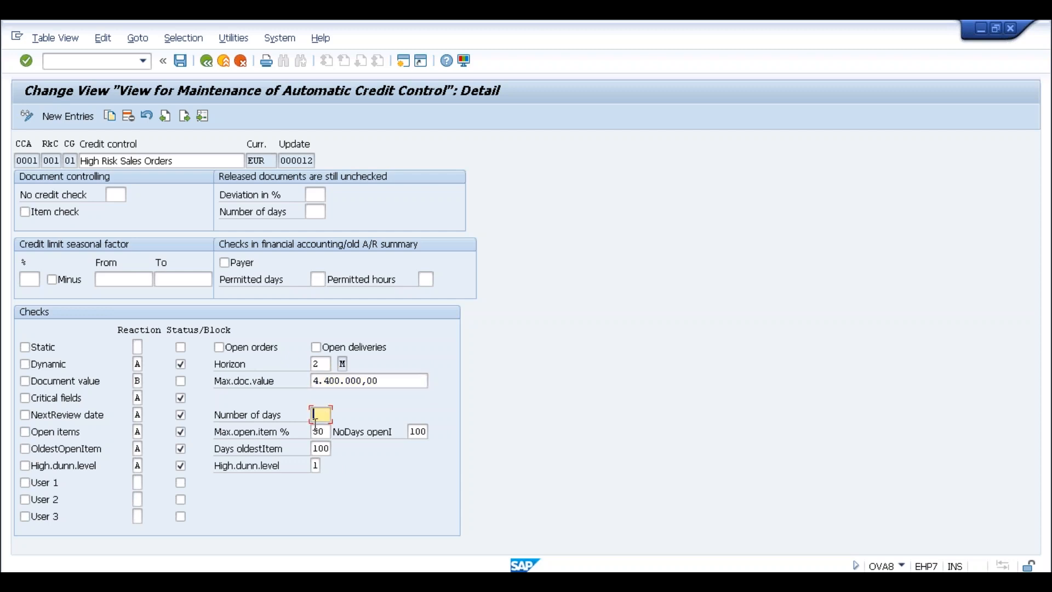
left_click(315, 466)
Compare the list of checks in EHP7 with the single SAP Credit Management check of the SLOG entry, ending on the SLOG entry
key("alt+Tab")
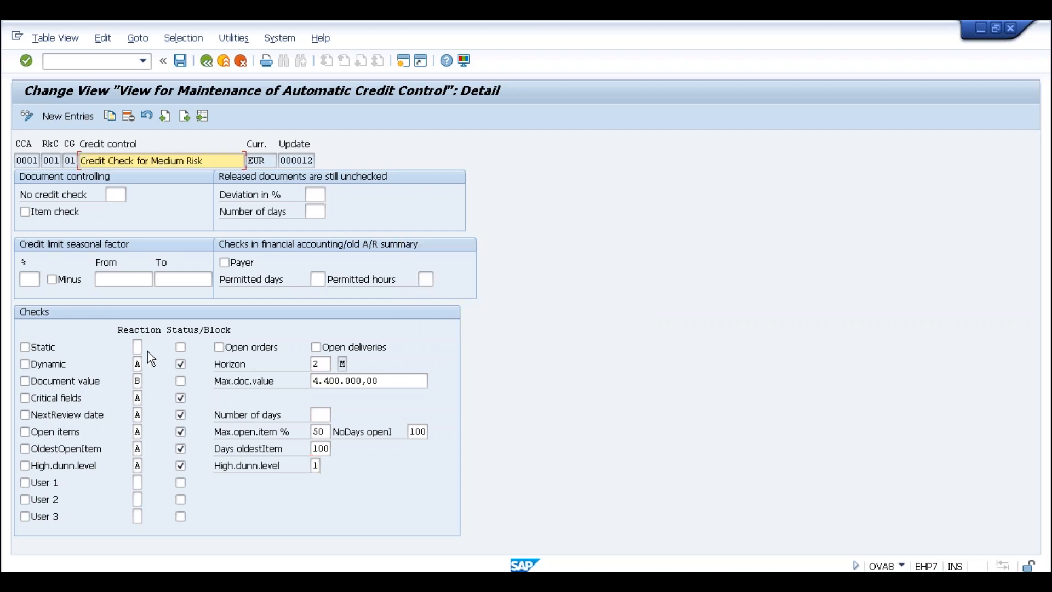
key("alt+Tab")
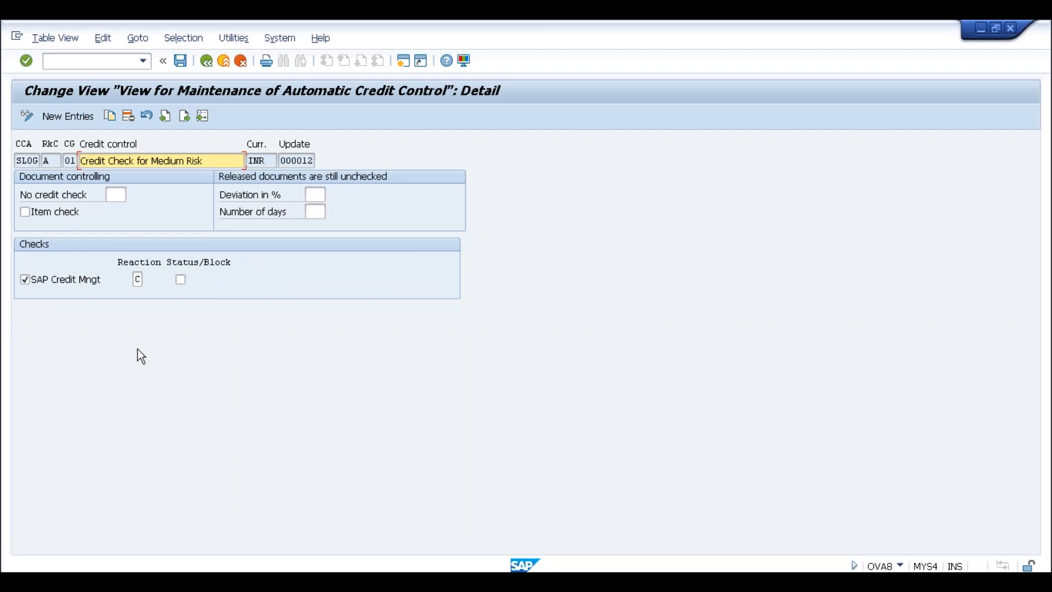
key("alt+Tab")
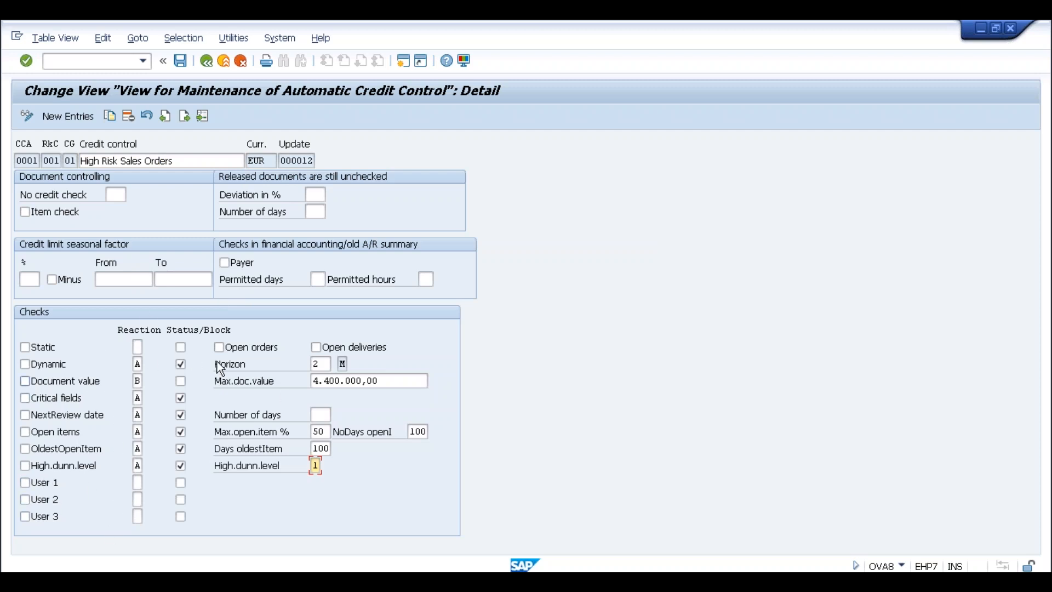
key("alt+Tab")
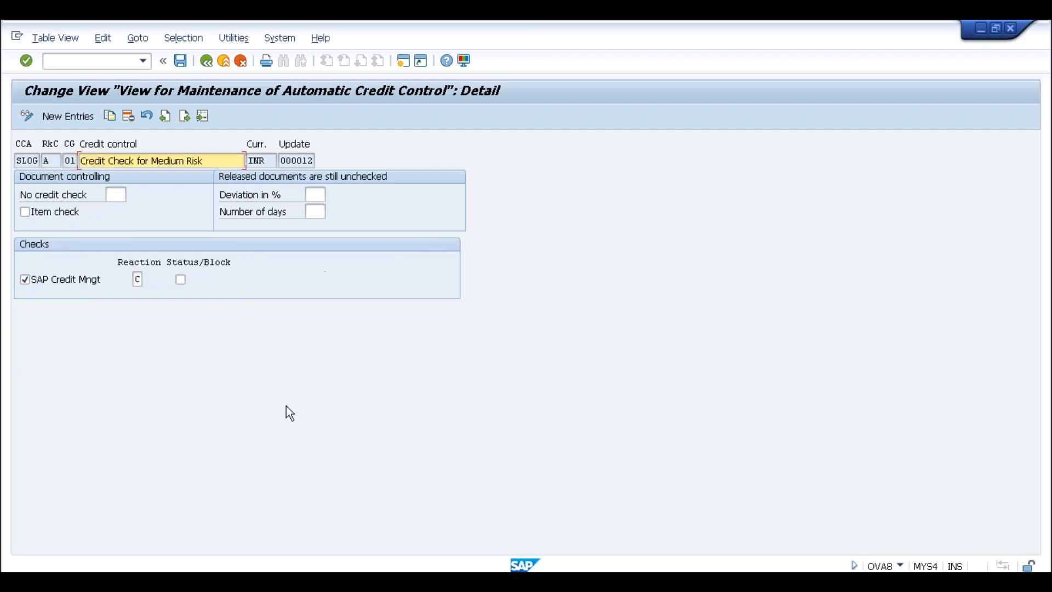
Switch to the open Display Organization session showing the business partner in the SAP Credit Management role
key("alt+Tab")
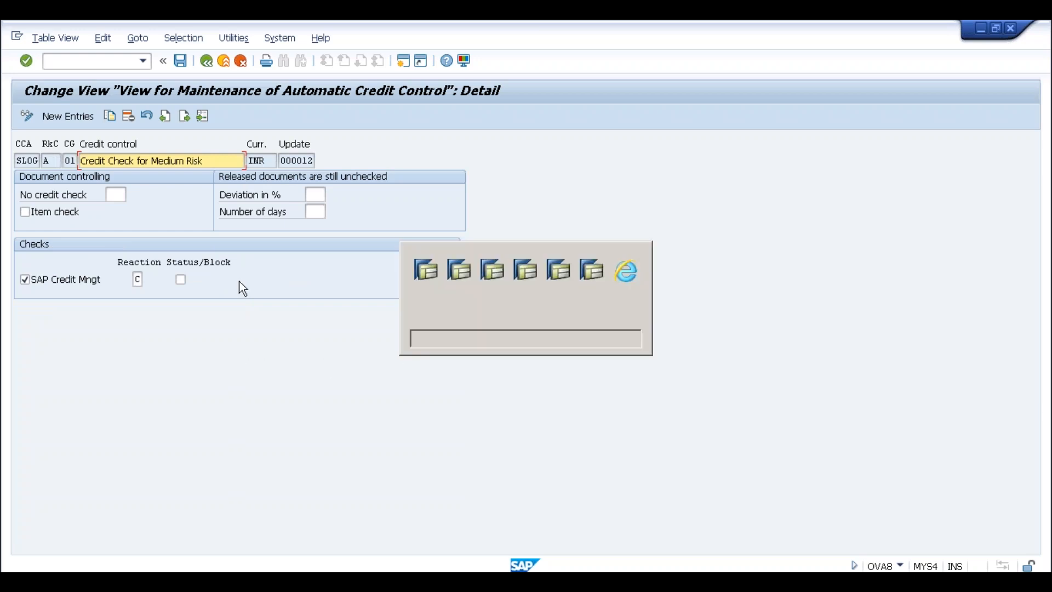
key("alt+Tab")
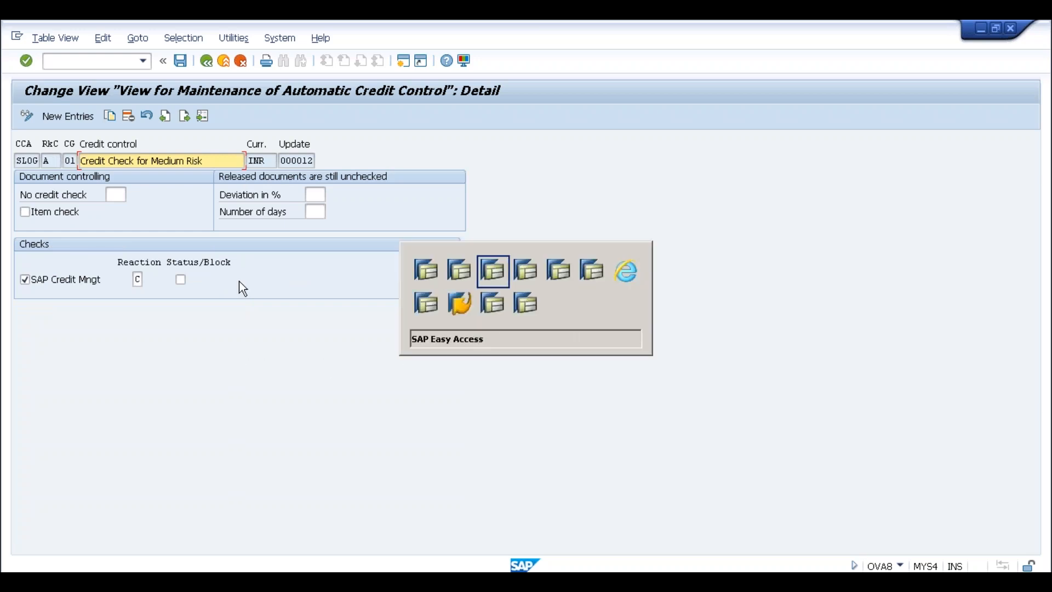
key("alt+Tab")
key("alt+Tab")
key("alt+Tab")
key("alt+Tab")
key("alt+Tab")
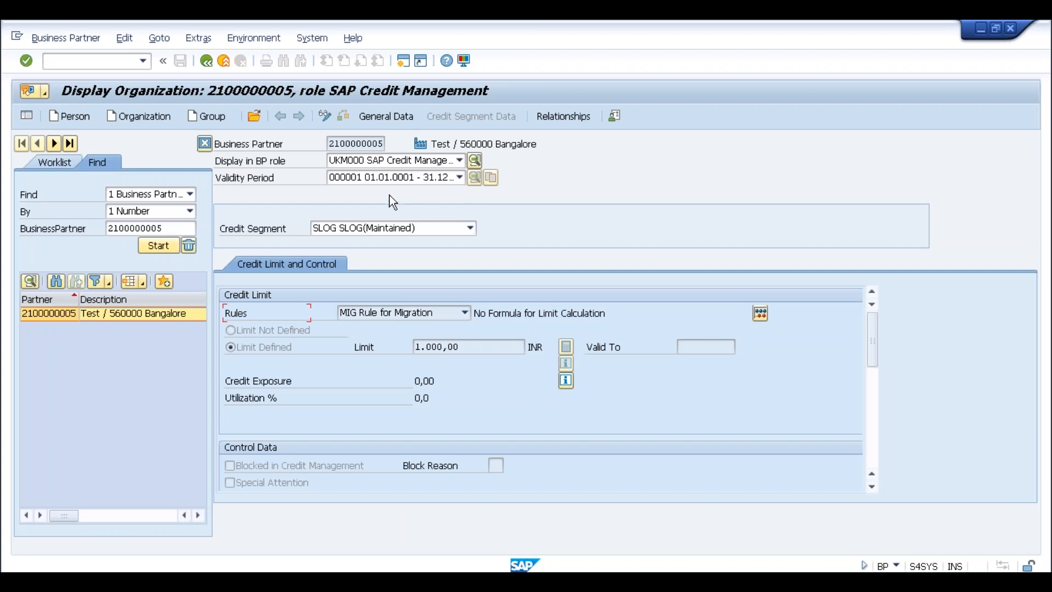
Show the credit profile in the business partner's general data, view the available check rules and close the list without changing the selection
left_click(351, 142)
left_click(404, 120)
left_click(705, 211)
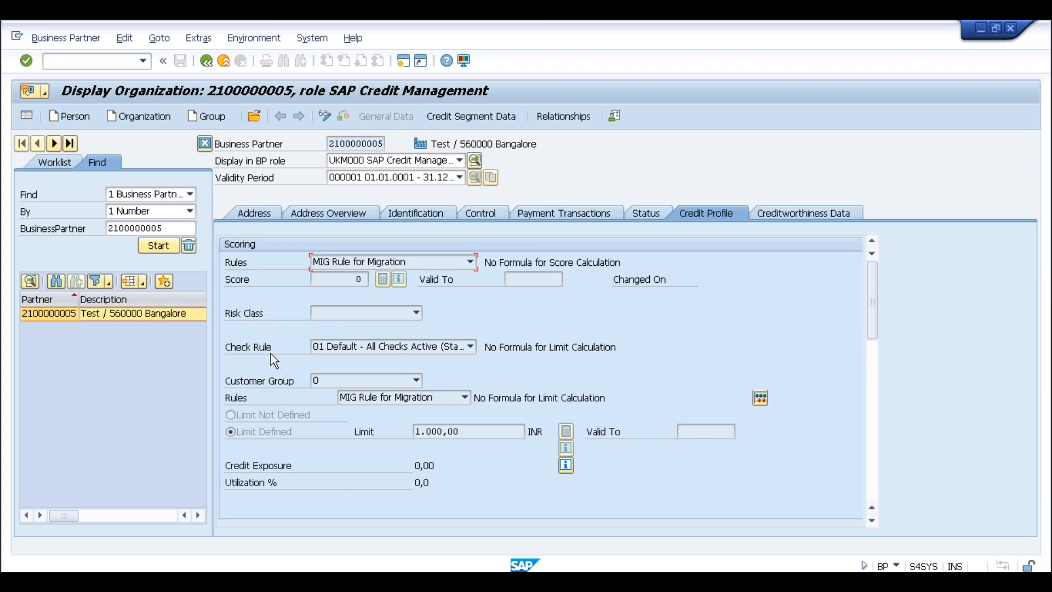
left_click(368, 346)
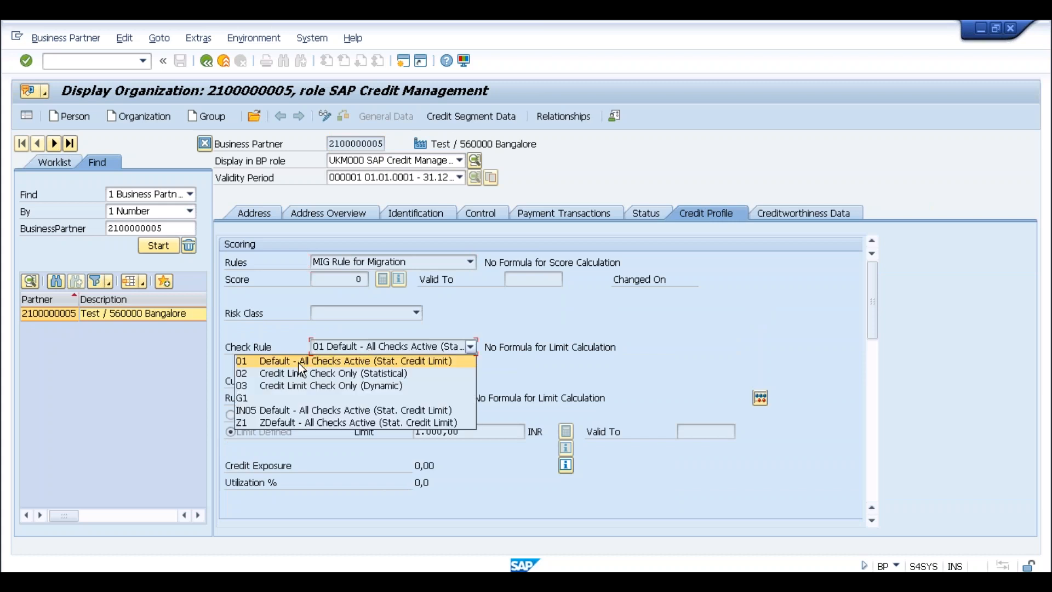
left_click(586, 358)
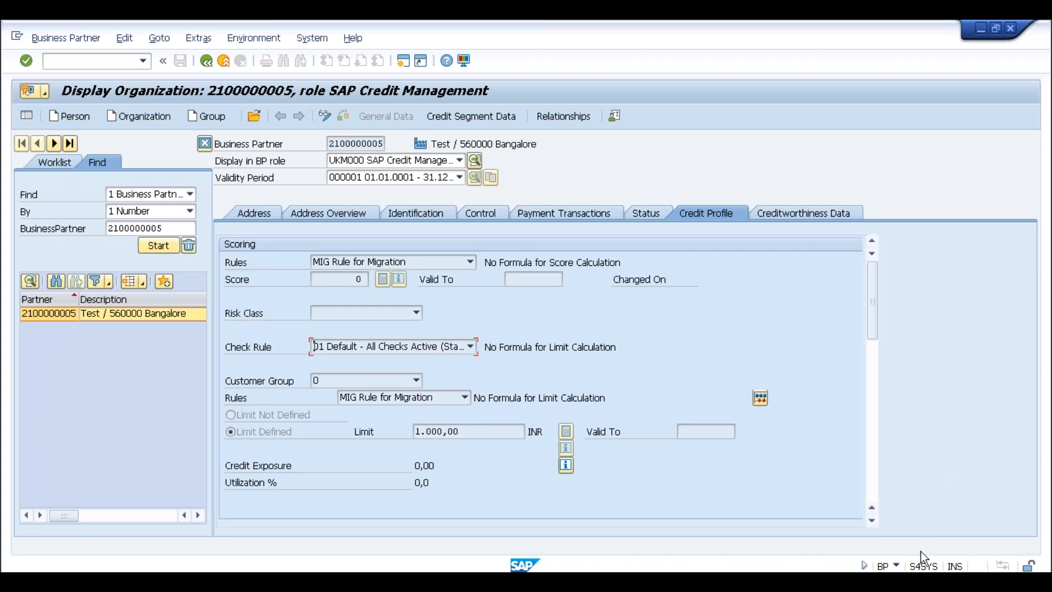
Log off from the S4SYS system, confirming that unsaved data may be lost
left_click(323, 39)
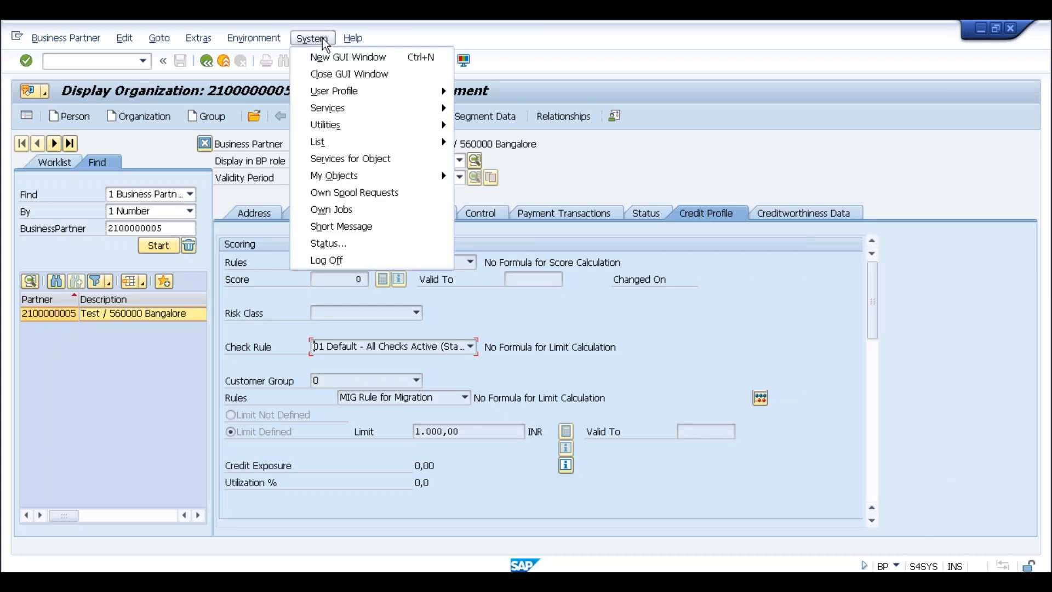
left_click(339, 267)
left_click(172, 300)
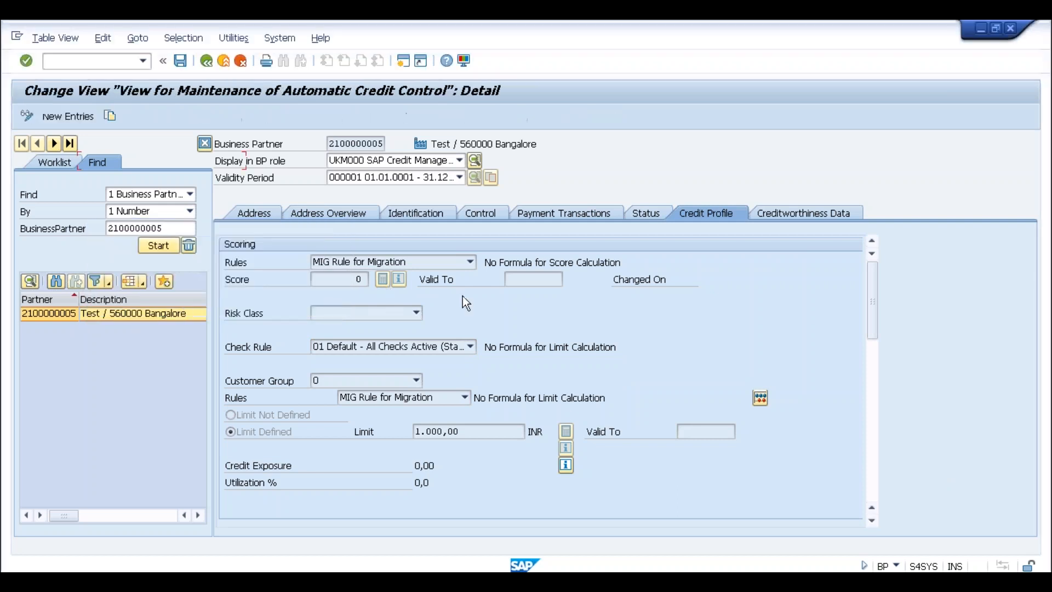
Switch to the EHP7 automatic credit control session and log off from that system, discarding unsaved data
key("alt+Tab")
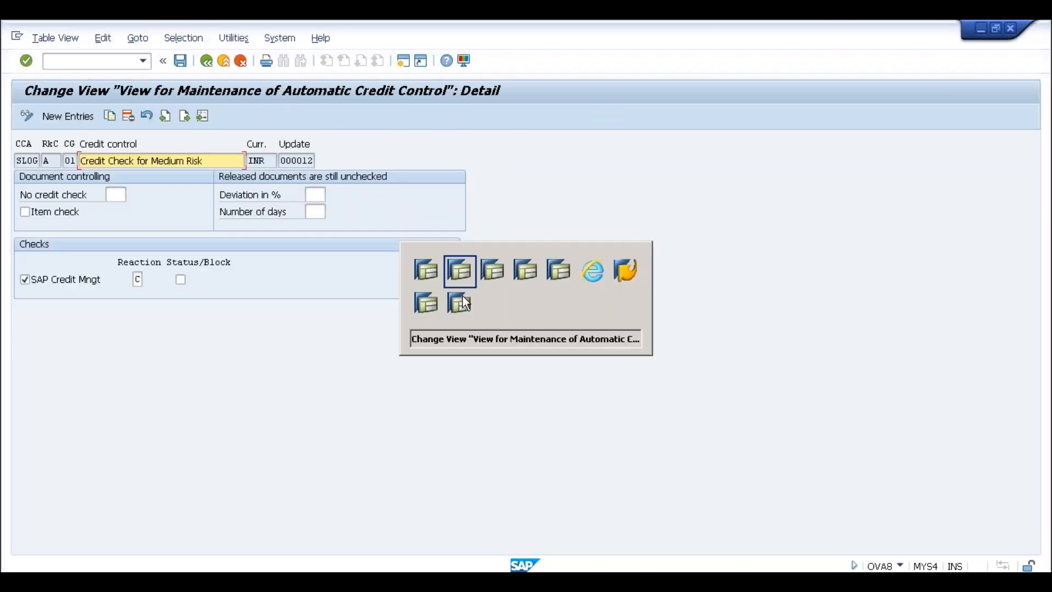
key("alt+Tab")
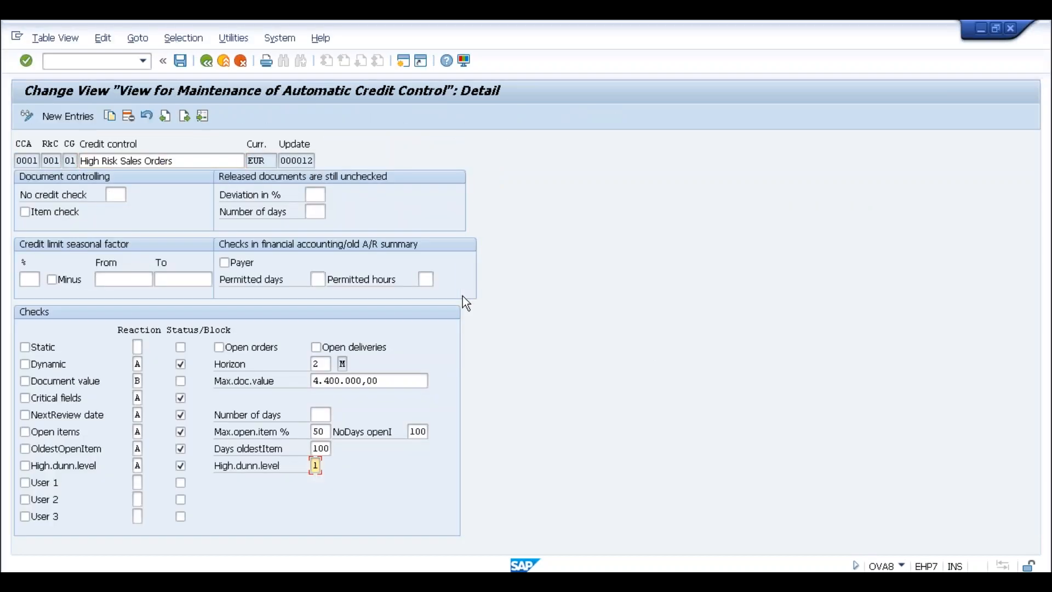
left_click(277, 40)
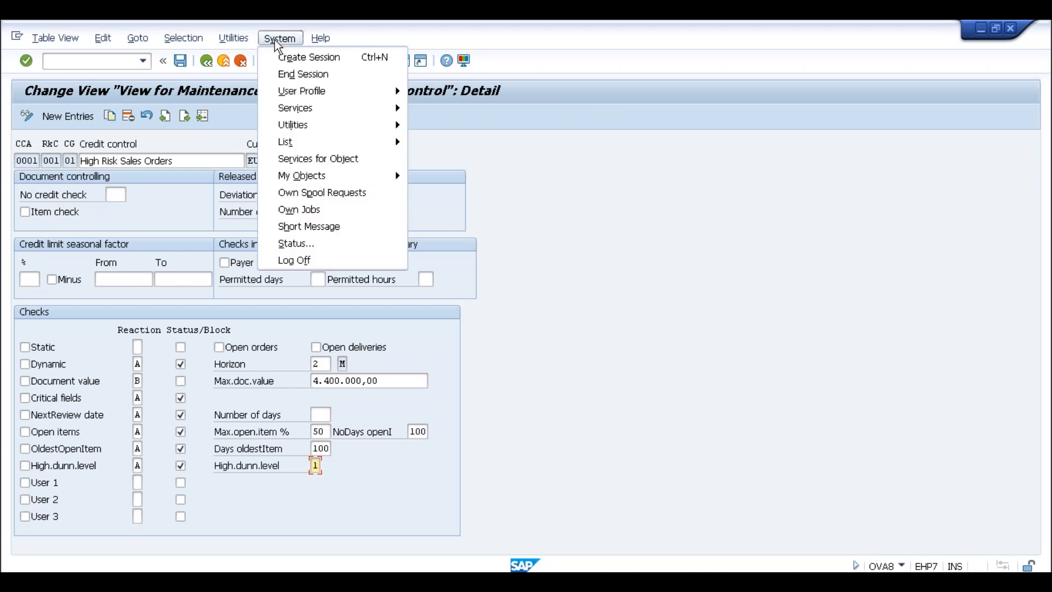
left_click(309, 263)
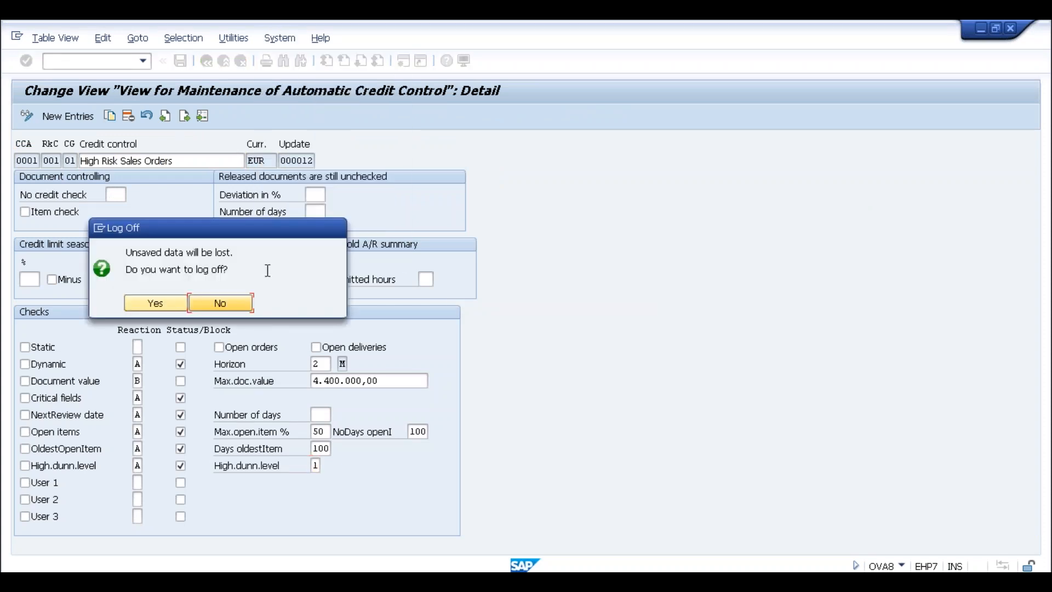
left_click(155, 303)
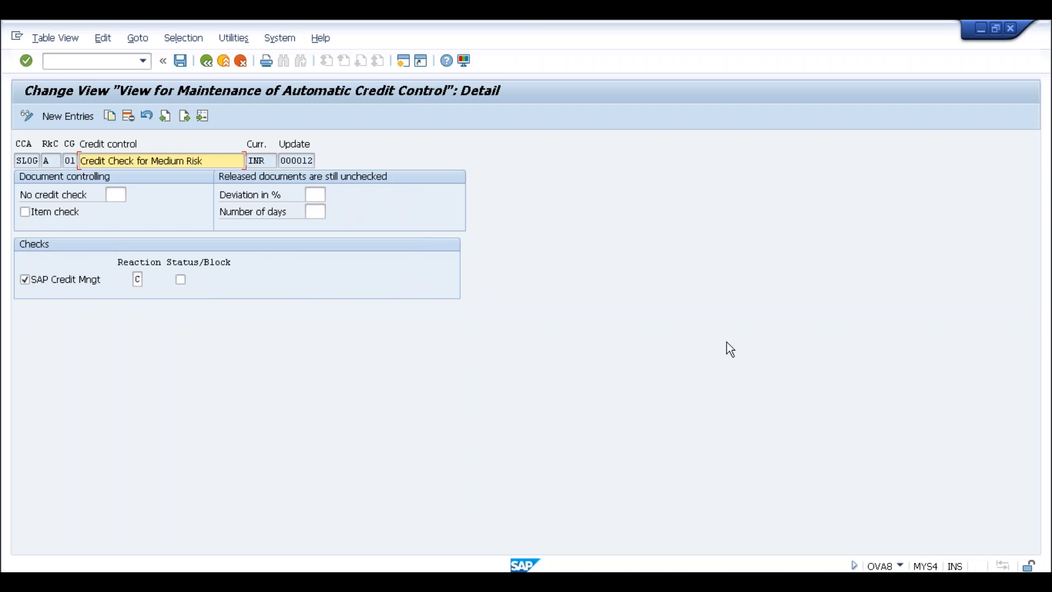
Switch to the Display IMG session in MYS4 and replace it with the business partner transaction using /nbp
key("alt+Tab")
key("alt+Tab")
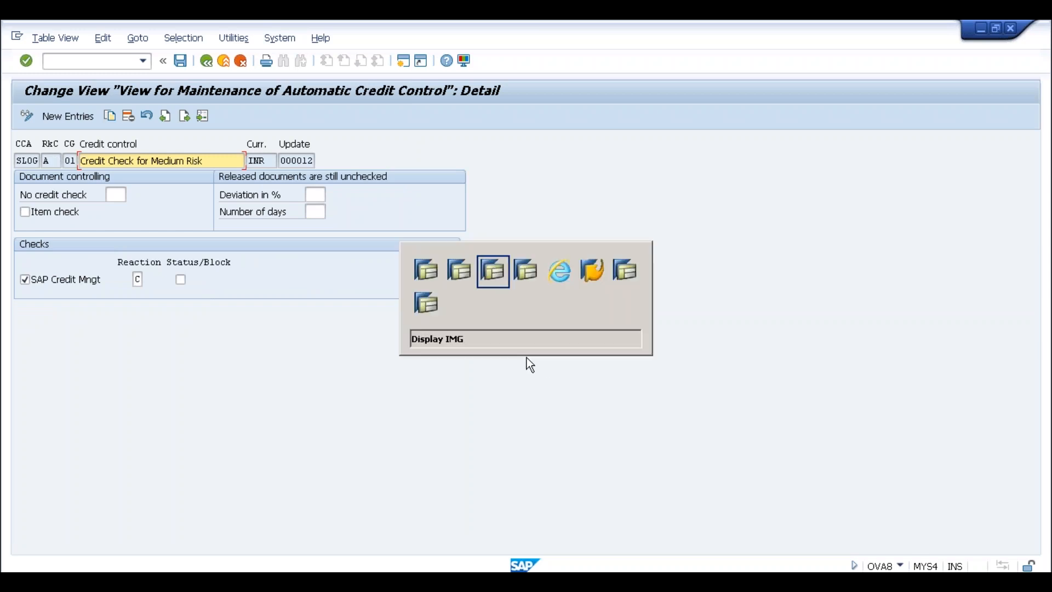
left_click(95, 65)
type("/nbp")
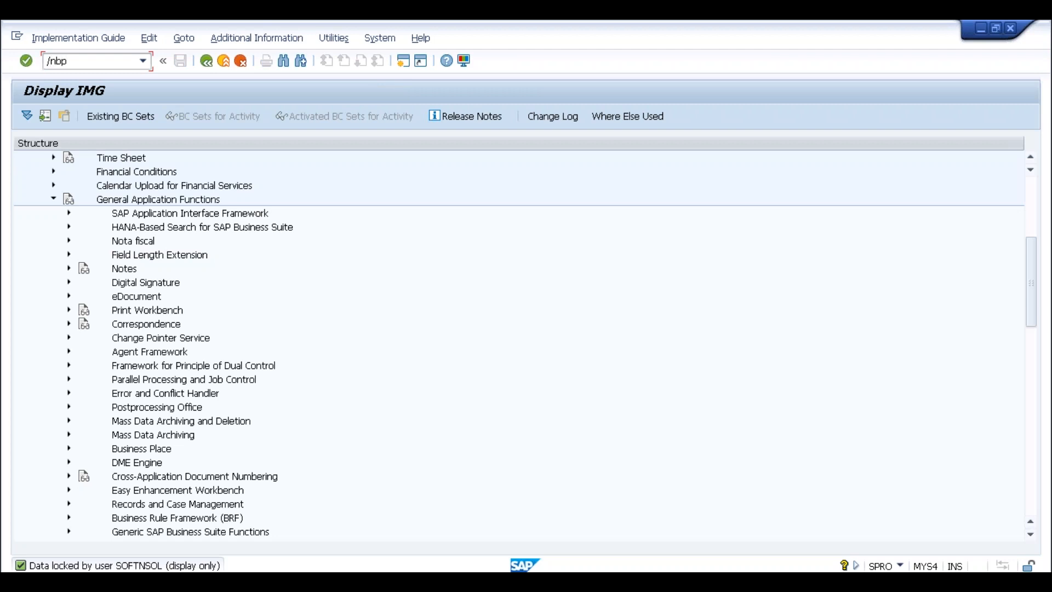
key("Return")
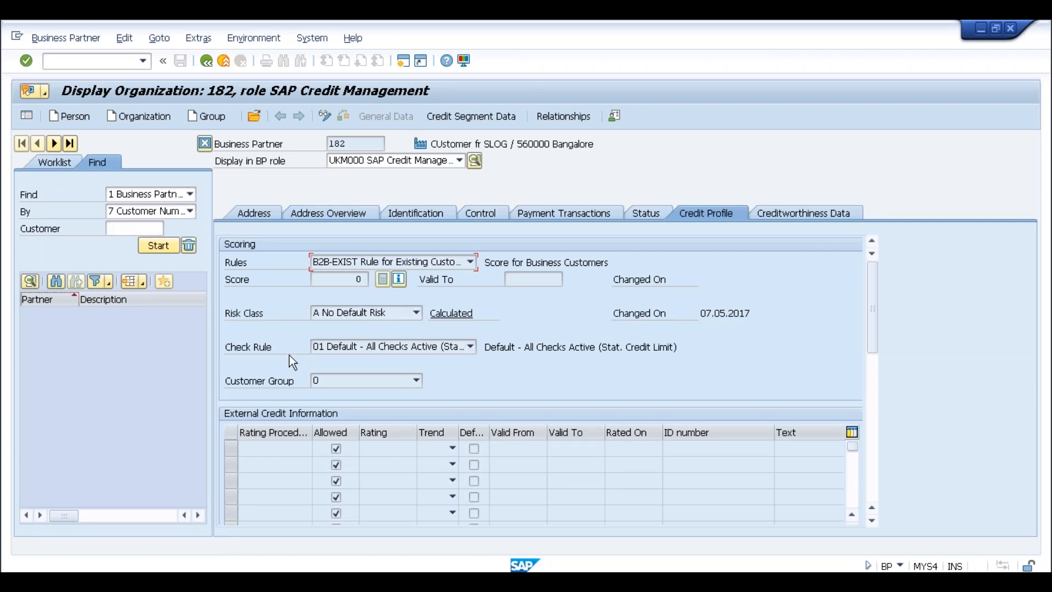
View the check rules available in the credit profile of the SLOG customer's business partner, keeping rule 01 selected
left_click(356, 353)
left_click(357, 145)
left_click(347, 350)
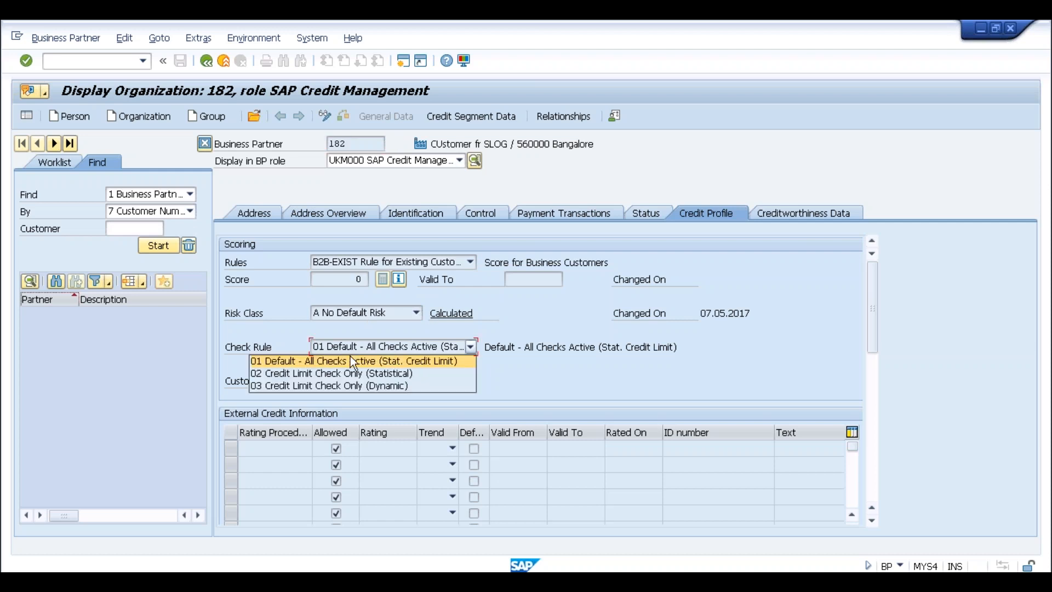
left_click(351, 366)
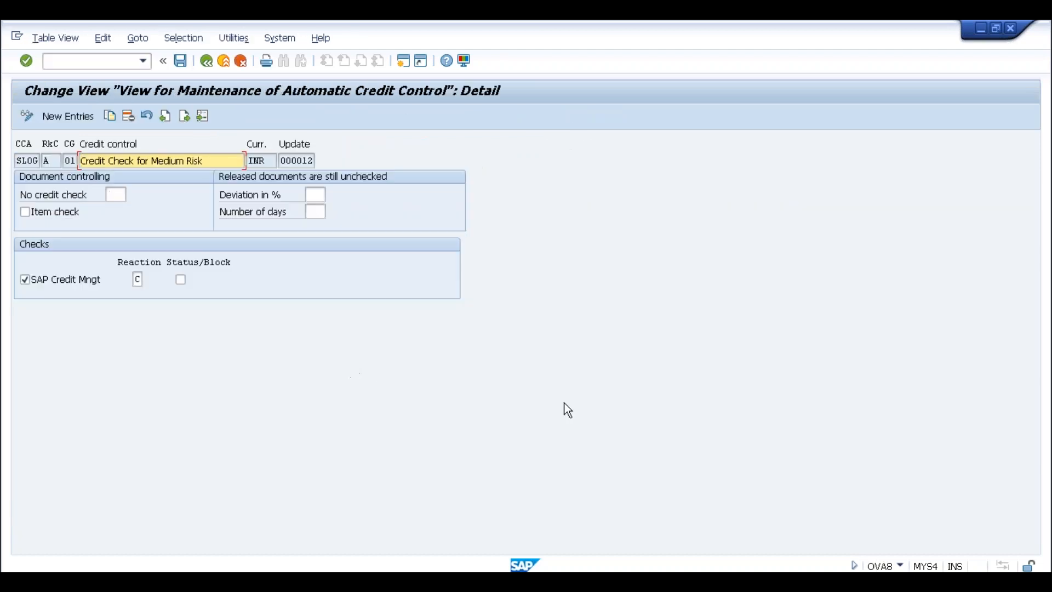
Switch to the SAP Easy Access session in MYS4, start transaction spro and display the SAP Reference IMG
mouse_move(715, 24)
key("alt+Tab")
key("alt+Tab")
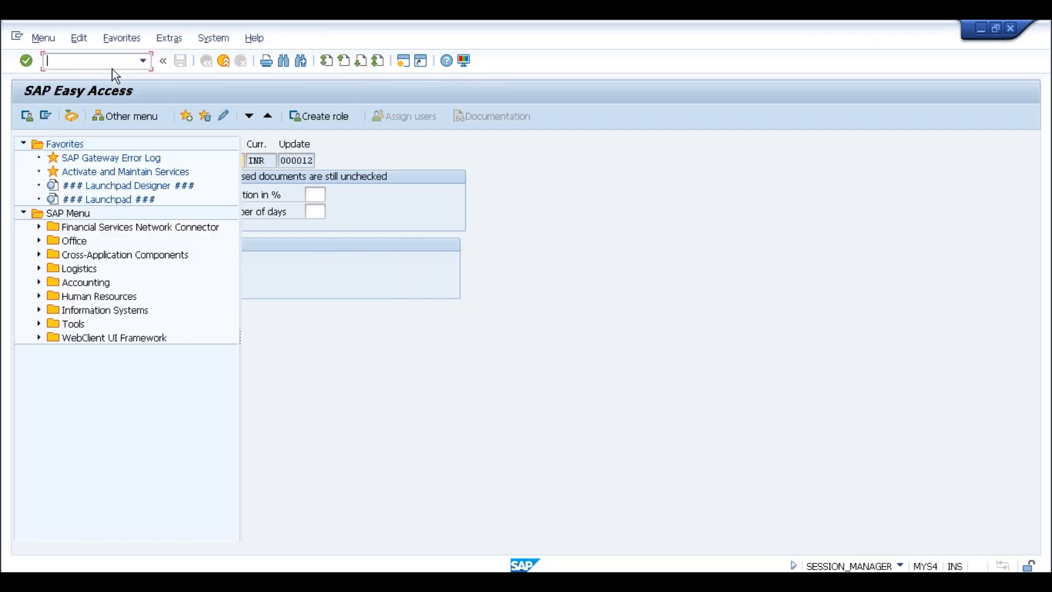
type("spro")
key("Return")
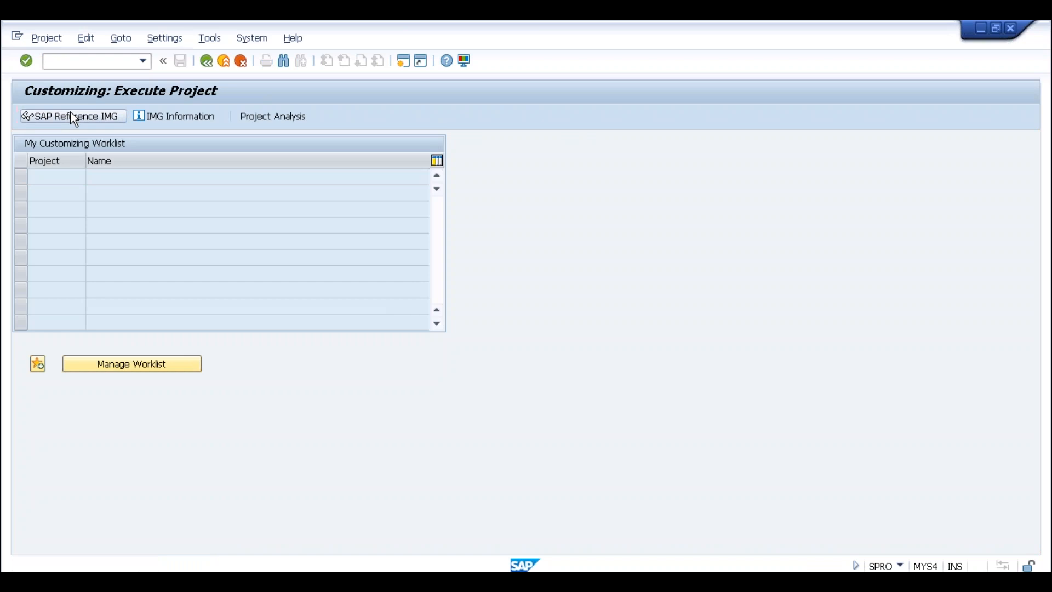
left_click(74, 118)
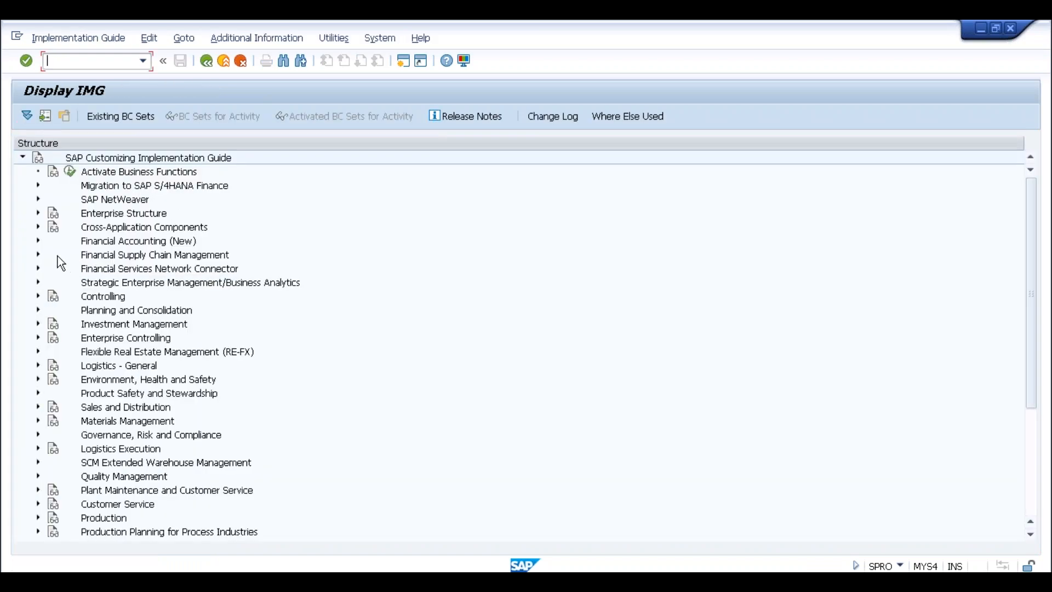
Open Define Checking Rules under Financial Supply Chain Management, Credit Management, Credit Risk Monitoring, Credit Limit Check
left_click(38, 255)
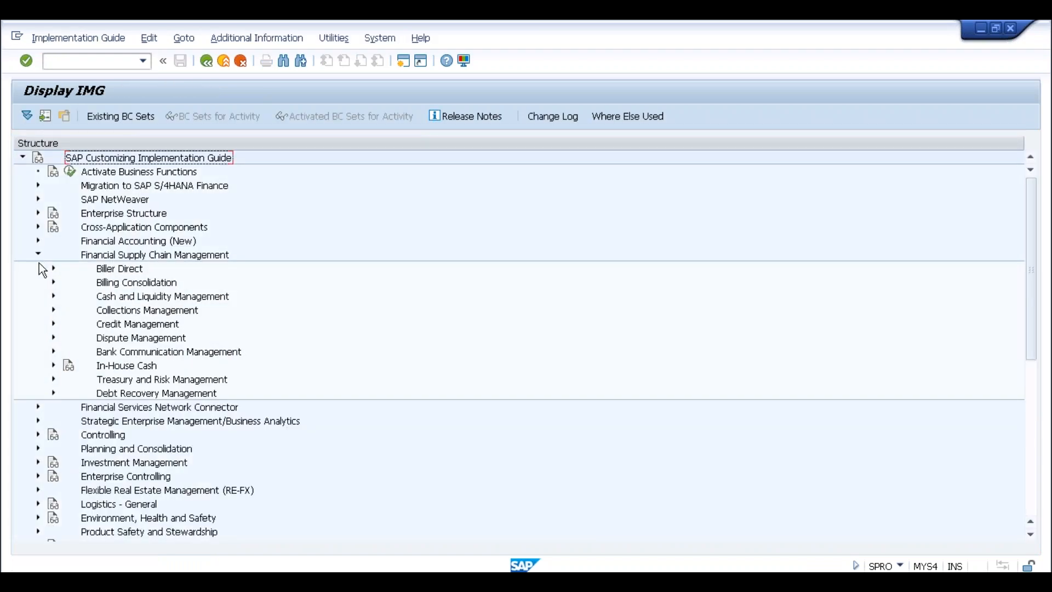
left_click(53, 325)
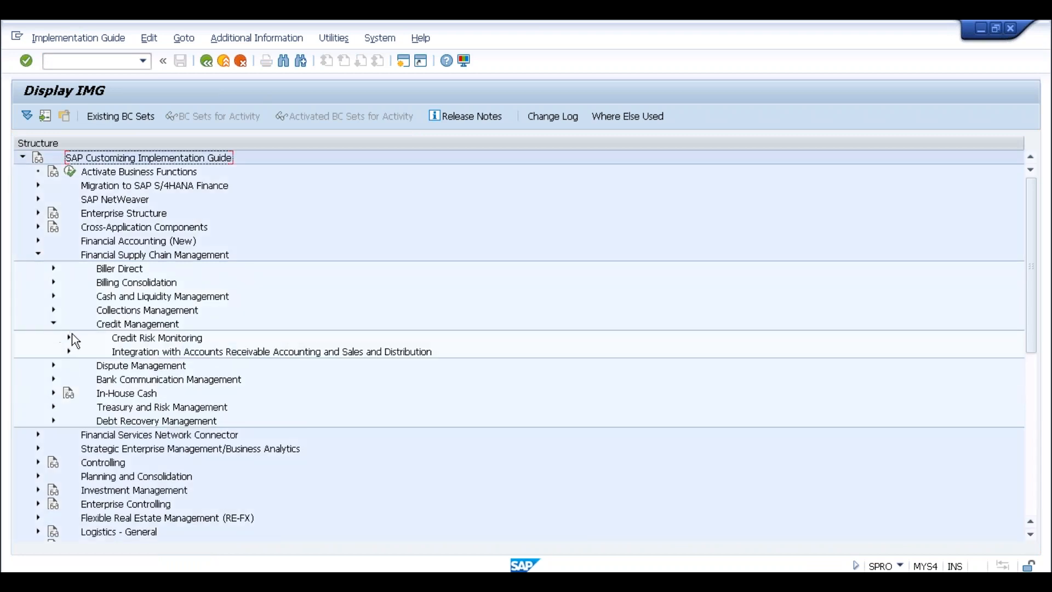
left_click(69, 337)
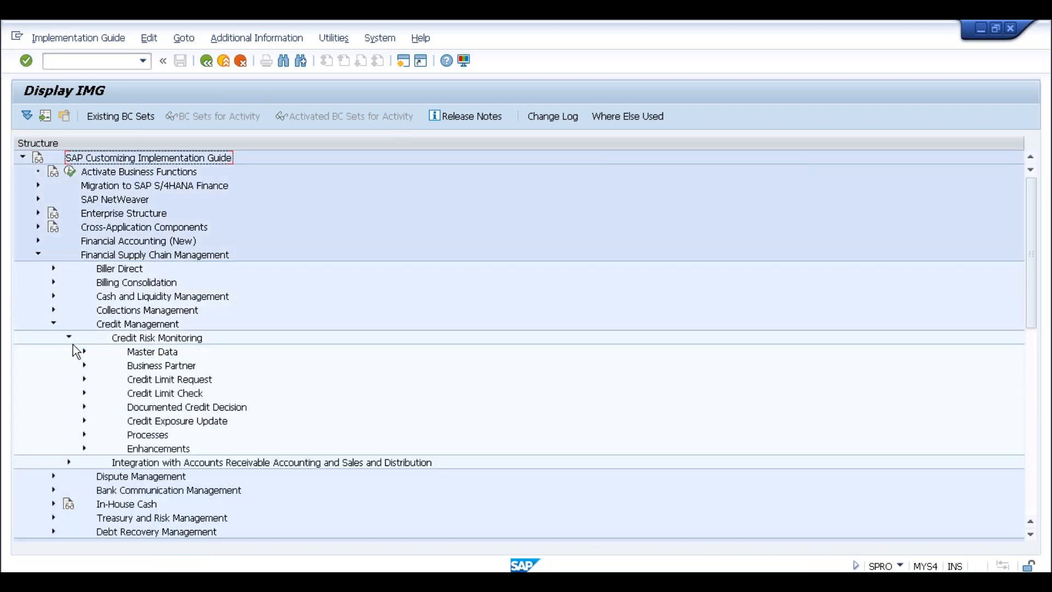
left_click(84, 393)
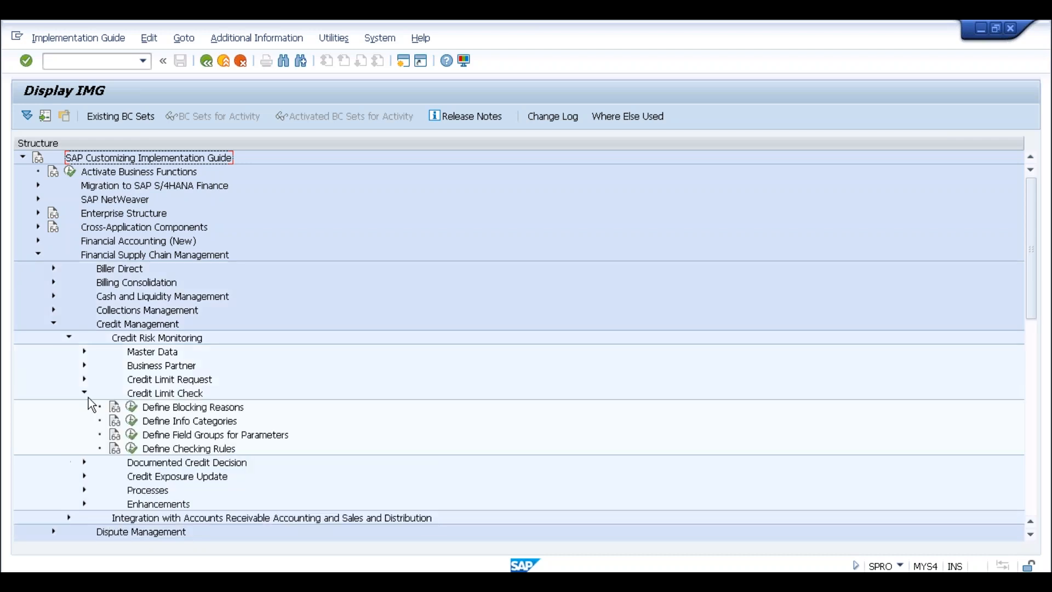
left_click(131, 449)
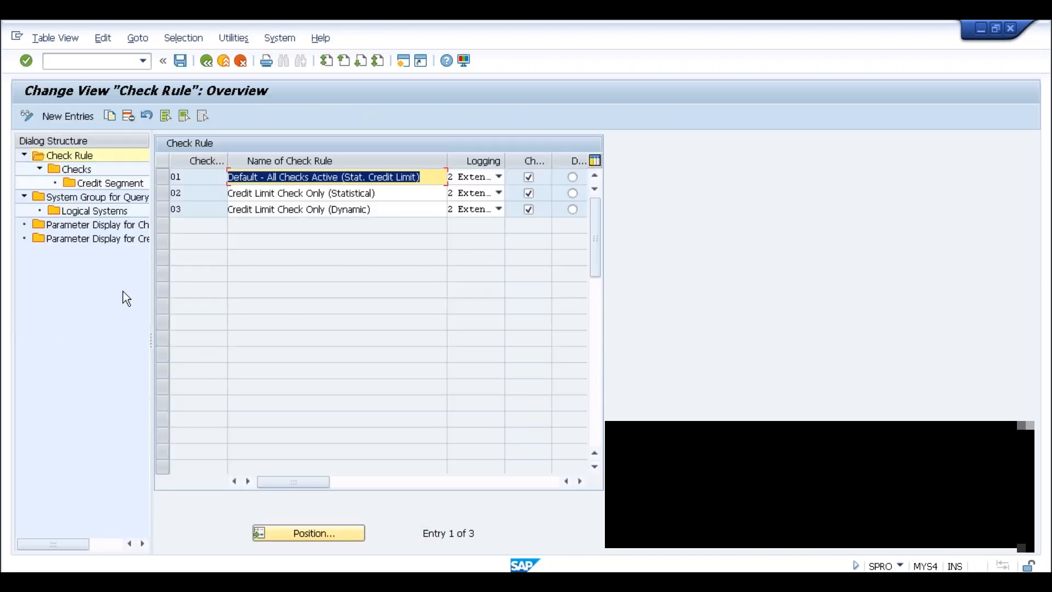
Review the names of check rules 01, 02 and 03, and open the checks assigned to rule 01
left_click(197, 189)
left_click(198, 208)
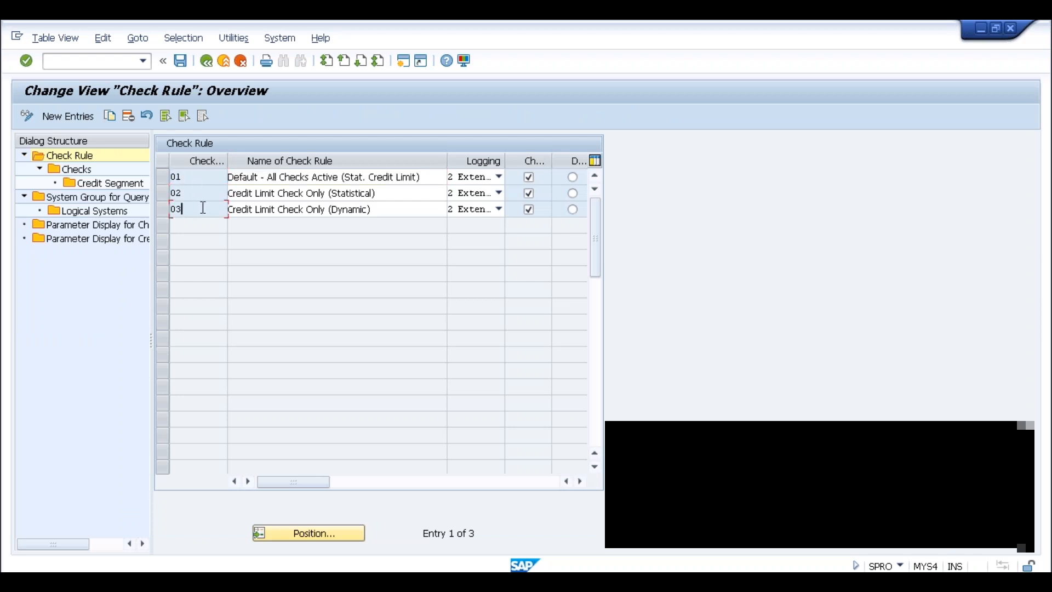
left_click(404, 178)
left_click(425, 179)
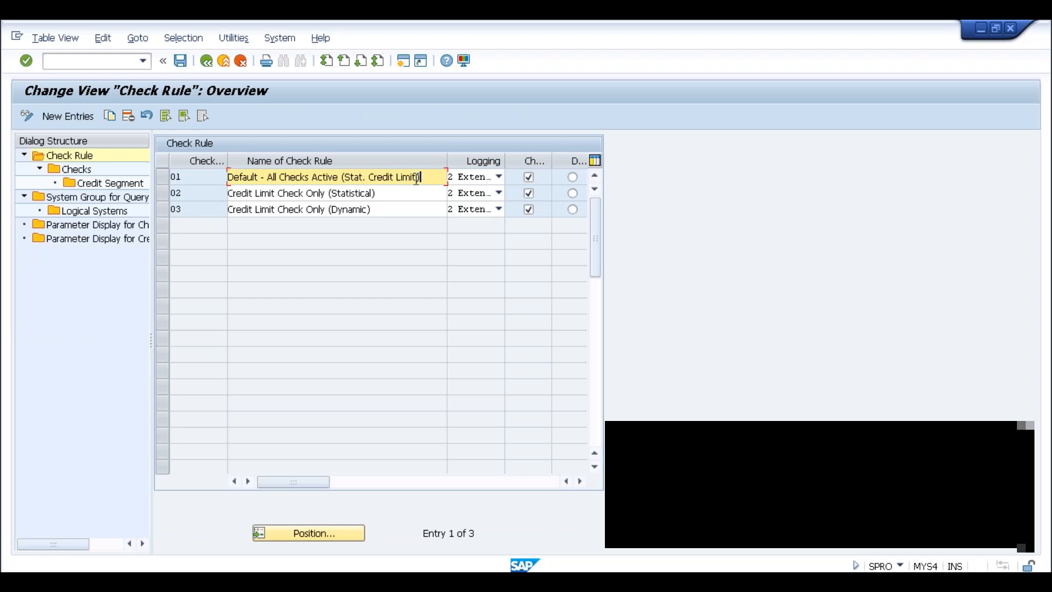
left_click(373, 196)
left_click(372, 210)
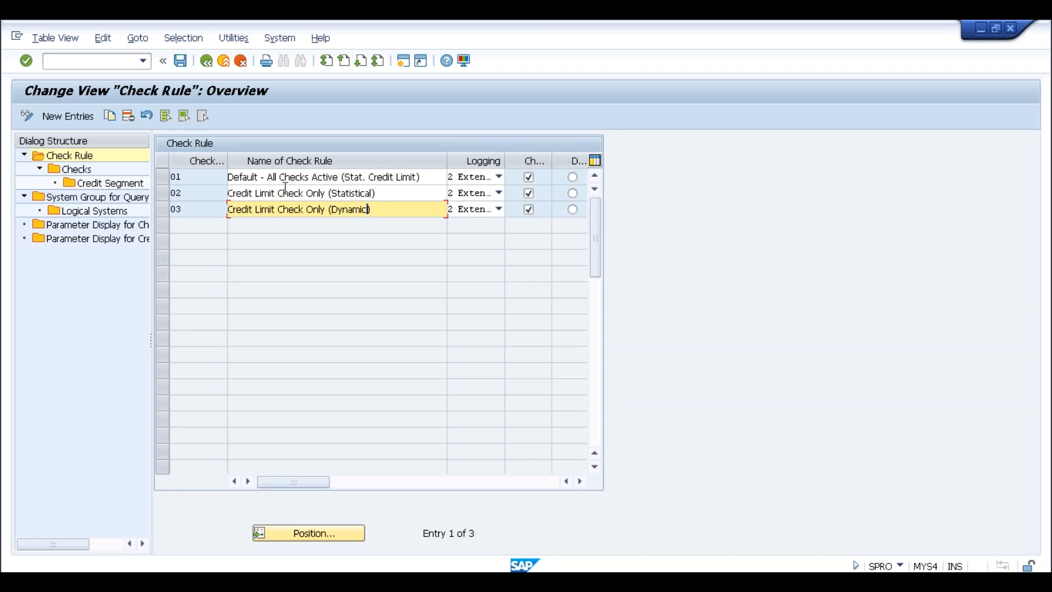
left_click(197, 177)
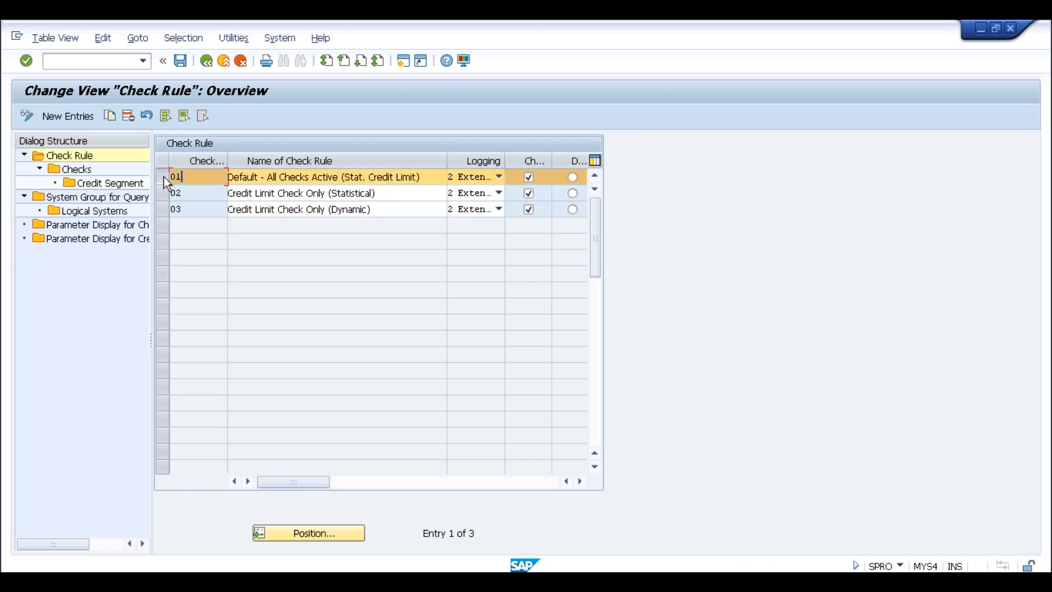
double_click(88, 172)
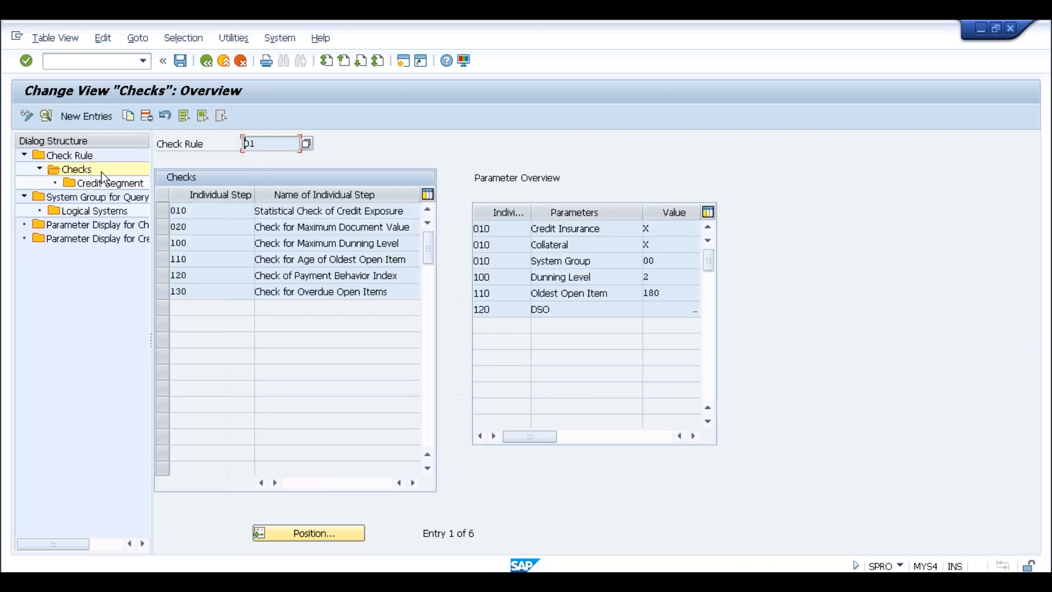
Examine rule 01's individual checks for maximum document value, maximum dunning level, age of oldest open item and overdue open items
left_click(395, 227)
left_click_drag(412, 227, 301, 226)
left_click(301, 226)
left_click_drag(299, 242, 390, 241)
left_click(392, 241)
left_click(298, 258)
left_click_drag(299, 258, 414, 257)
left_click(414, 258)
left_click_drag(395, 295, 299, 295)
left_click(299, 295)
left_click(241, 293)
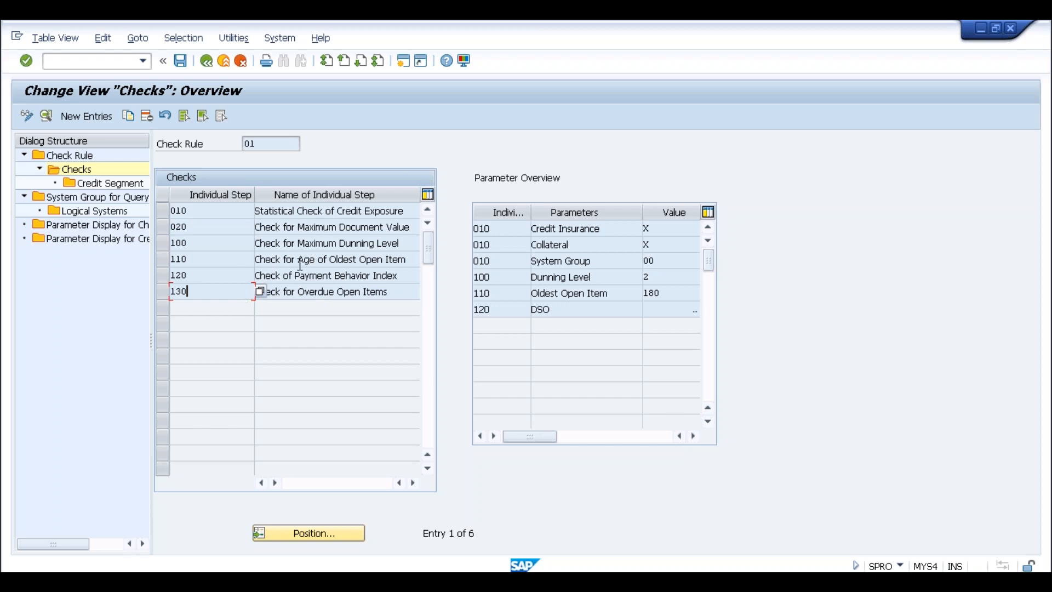
Select individual step 020, Check for Maximum Document Value, and open its credit segment settings
left_click(215, 209)
left_click(209, 227)
left_click_drag(412, 227, 299, 228)
left_click(298, 227)
left_click(165, 232)
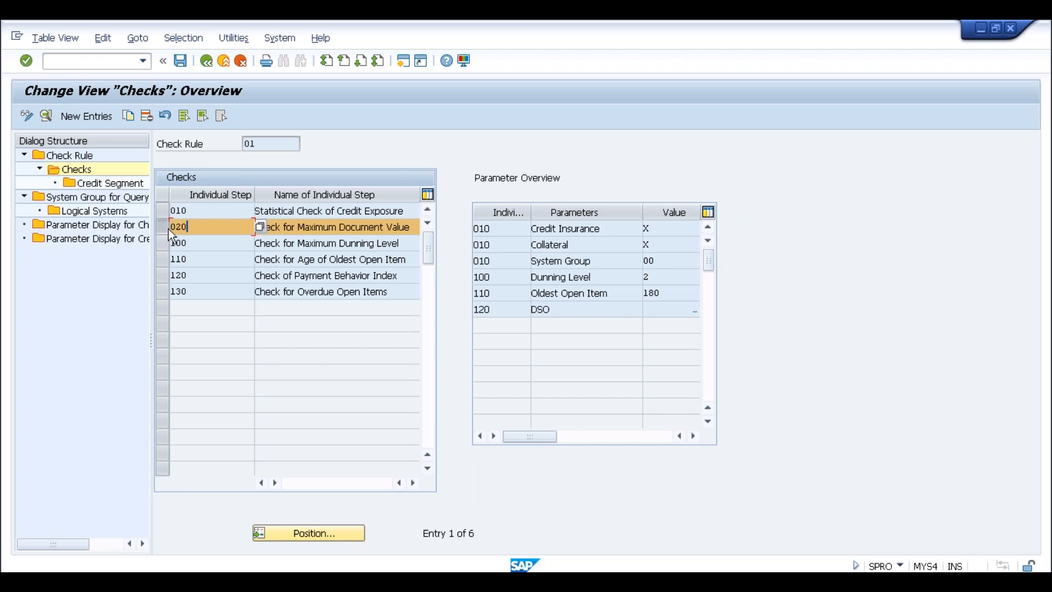
double_click(104, 183)
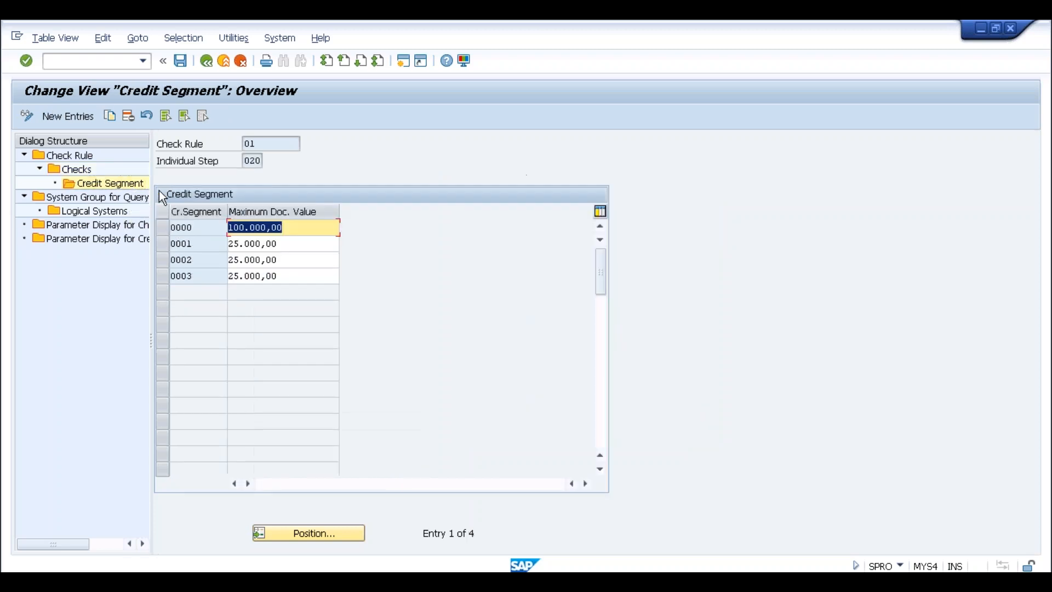
Examine the maximum document value defined for each credit segment, 0000 to 0003, under check rule 01
left_click(213, 227)
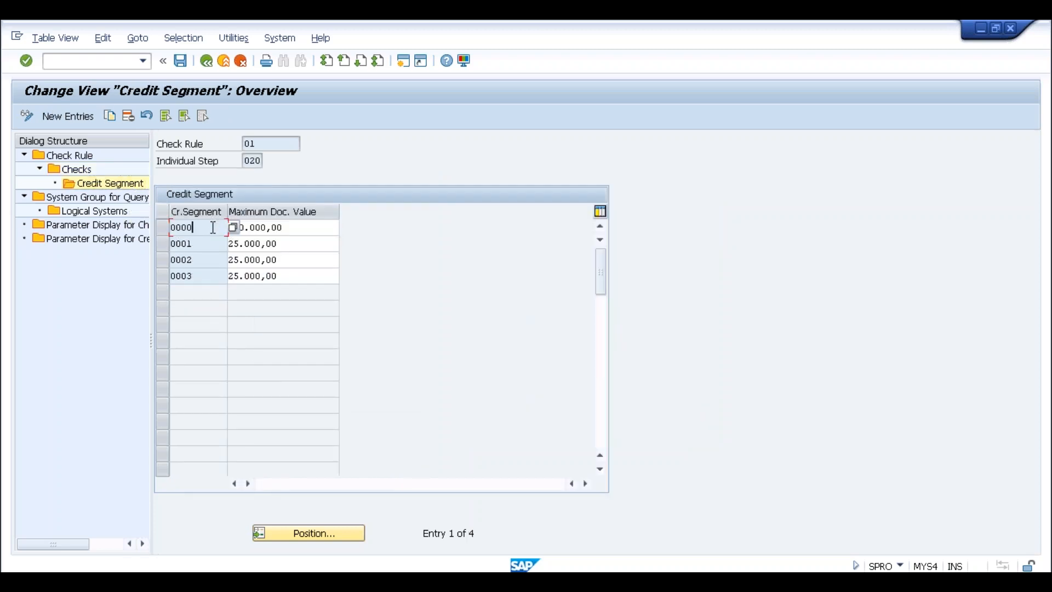
left_click(212, 244)
left_click(218, 148)
left_click(273, 145)
left_click(213, 228)
left_click(220, 250)
left_click(216, 260)
left_click(211, 277)
left_click(213, 259)
left_click(215, 242)
key("Tab")
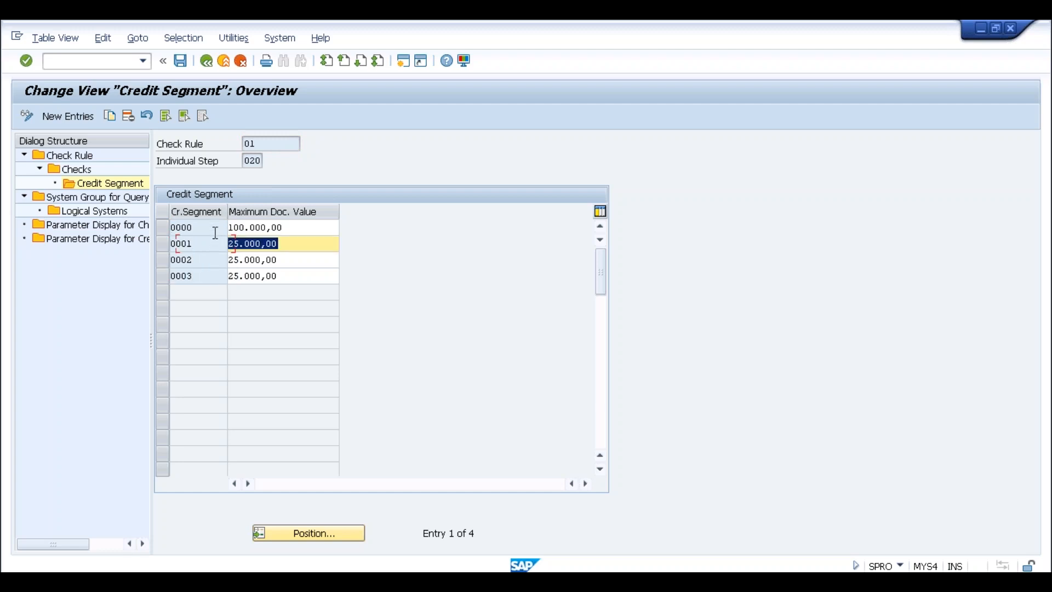
Compare SLOG's automatic credit control entry with the business partner's check rule, ending on the credit segment settings of step 020
key("alt+Tab")
key("alt+Tab")
key("alt+shift+Tab")
key("alt+Tab")
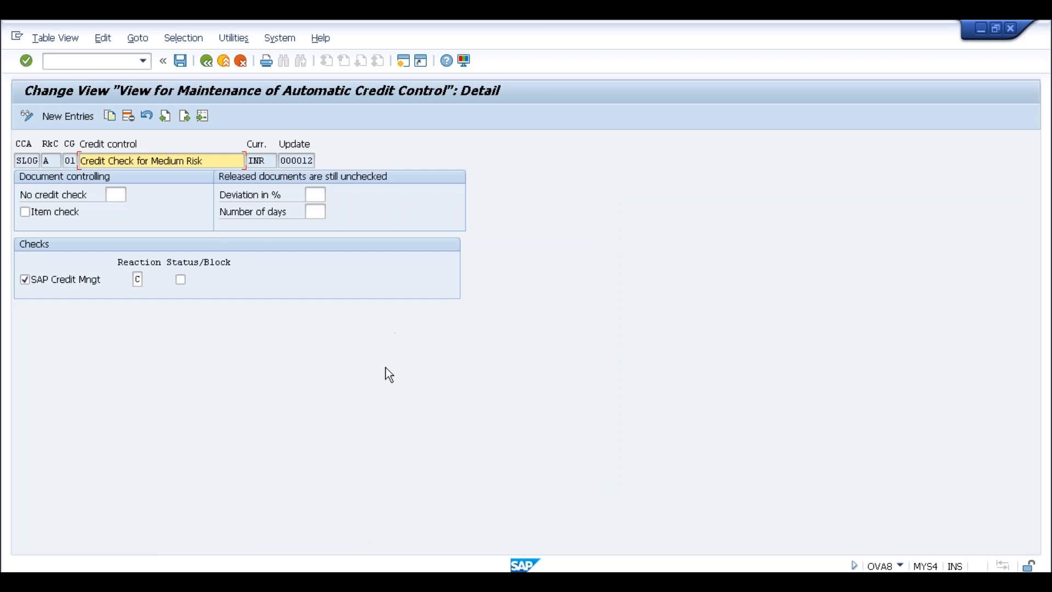
key("alt+Tab")
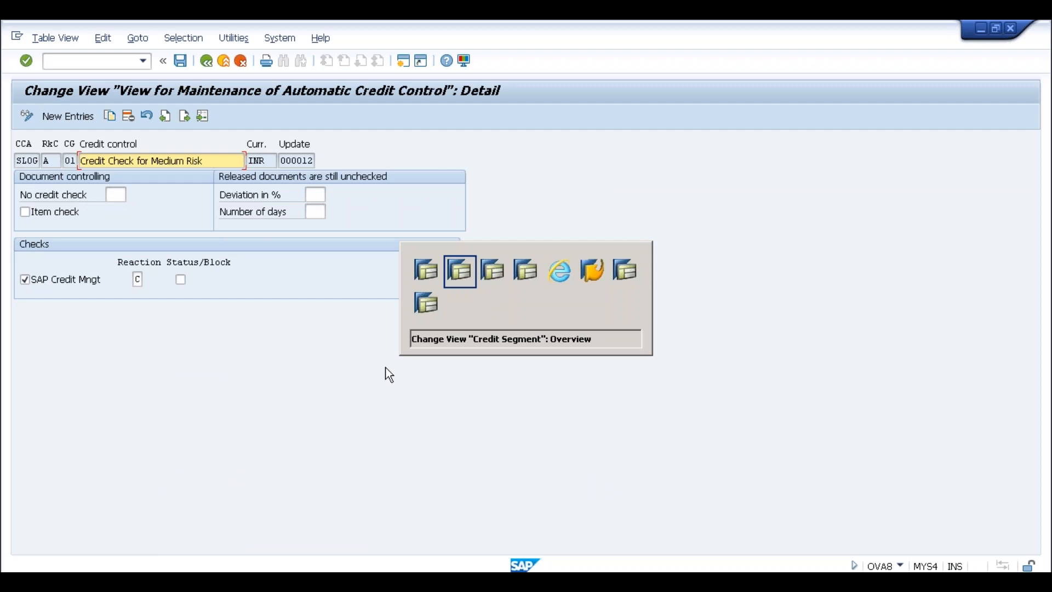
key("alt+Tab")
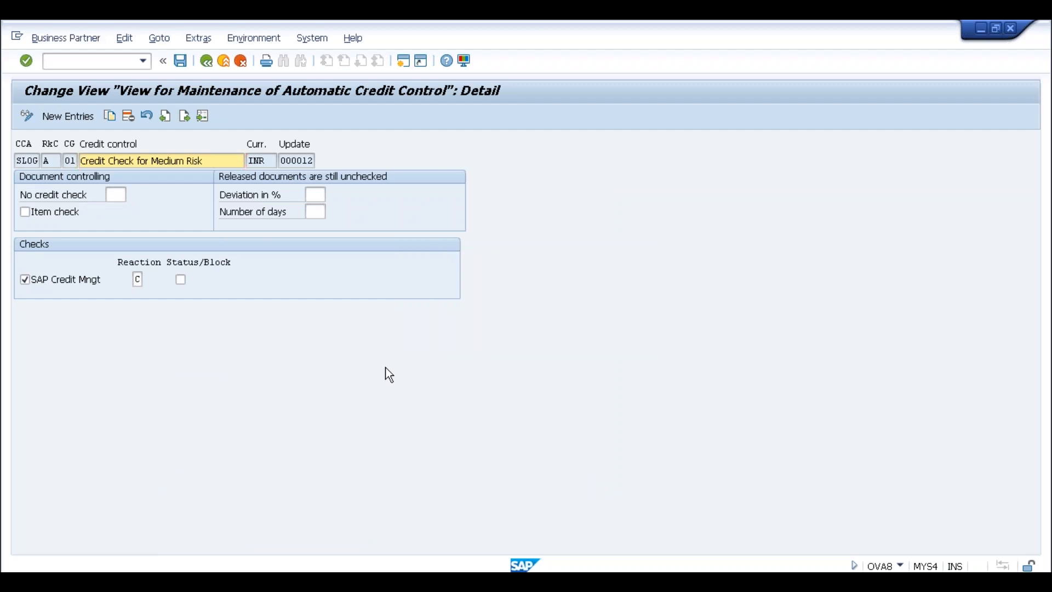
key("alt+Tab")
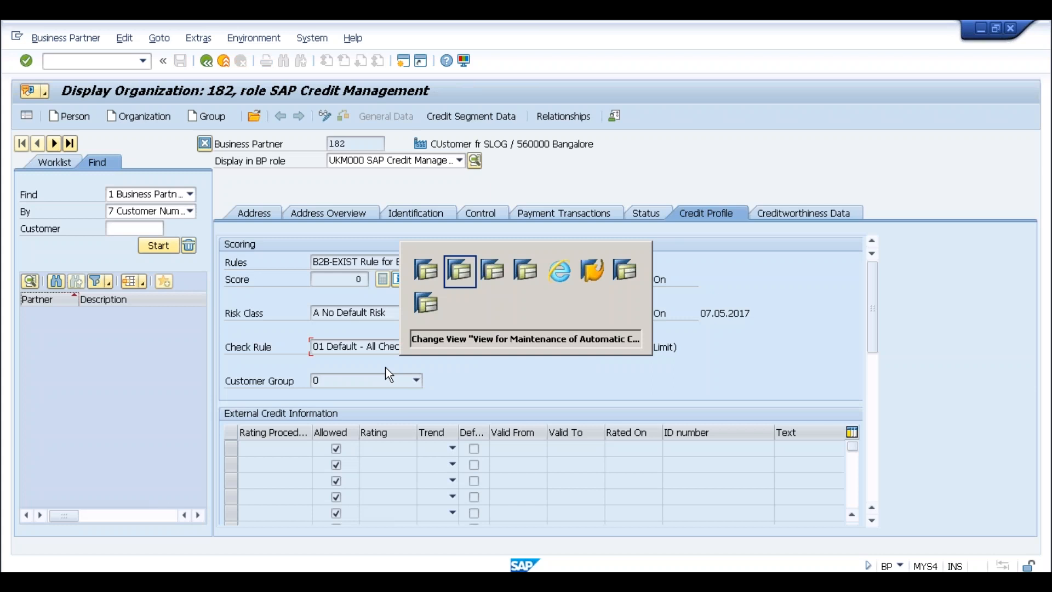
key("alt+Tab")
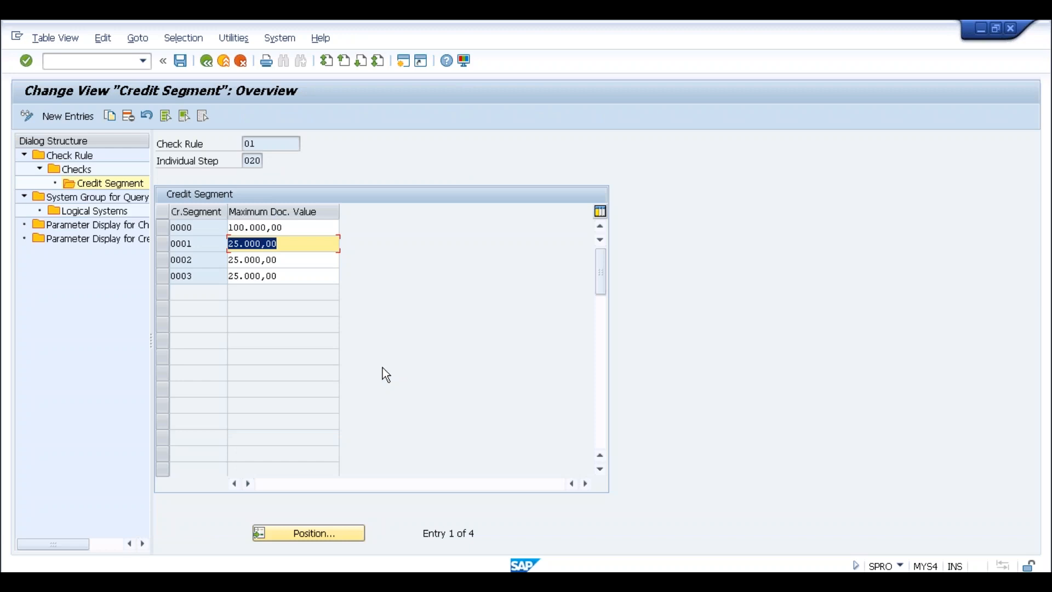
Compare step 020's maximum document values per credit segment with the business partner's check rule and its SLOG credit segment data
left_click(298, 243)
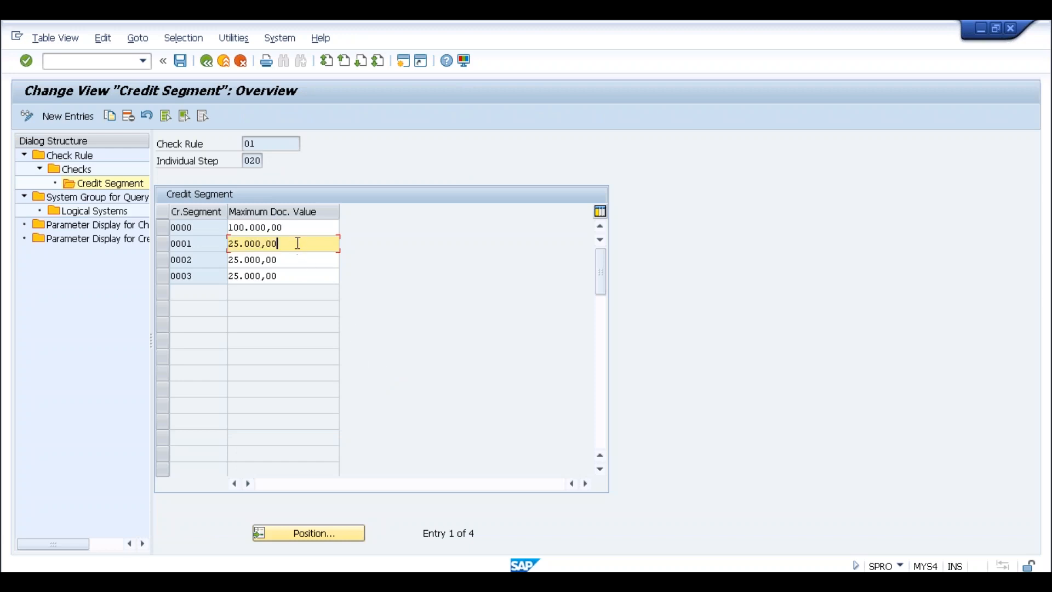
key("Tab")
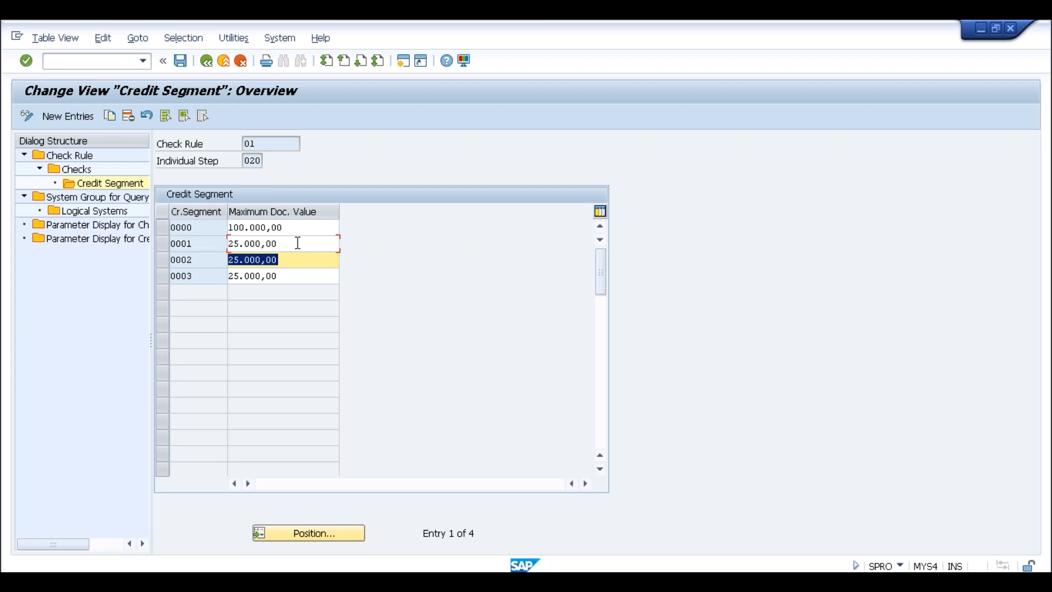
key("alt+Tab")
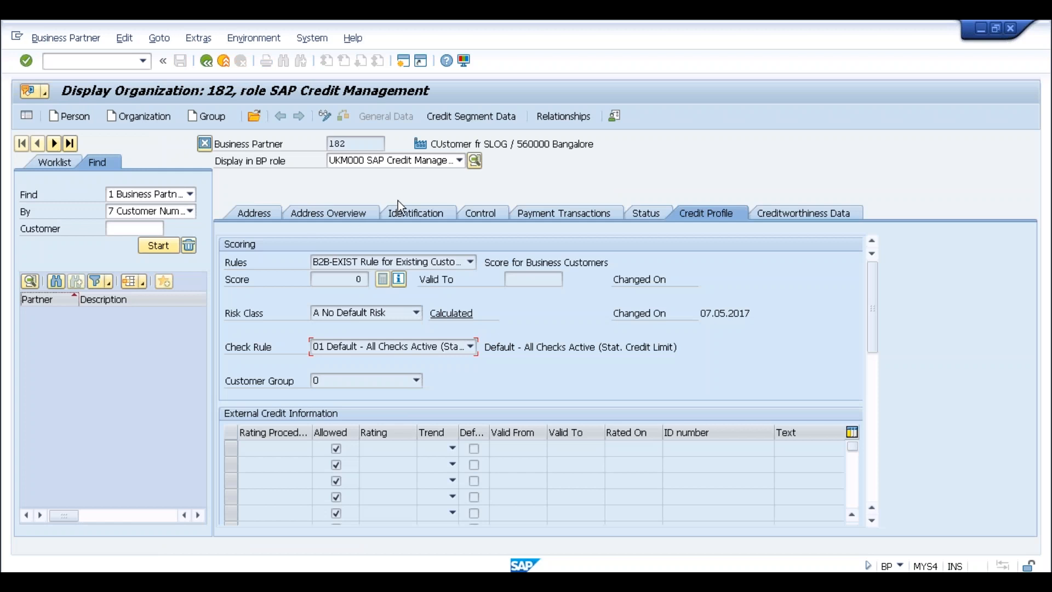
left_click(478, 117)
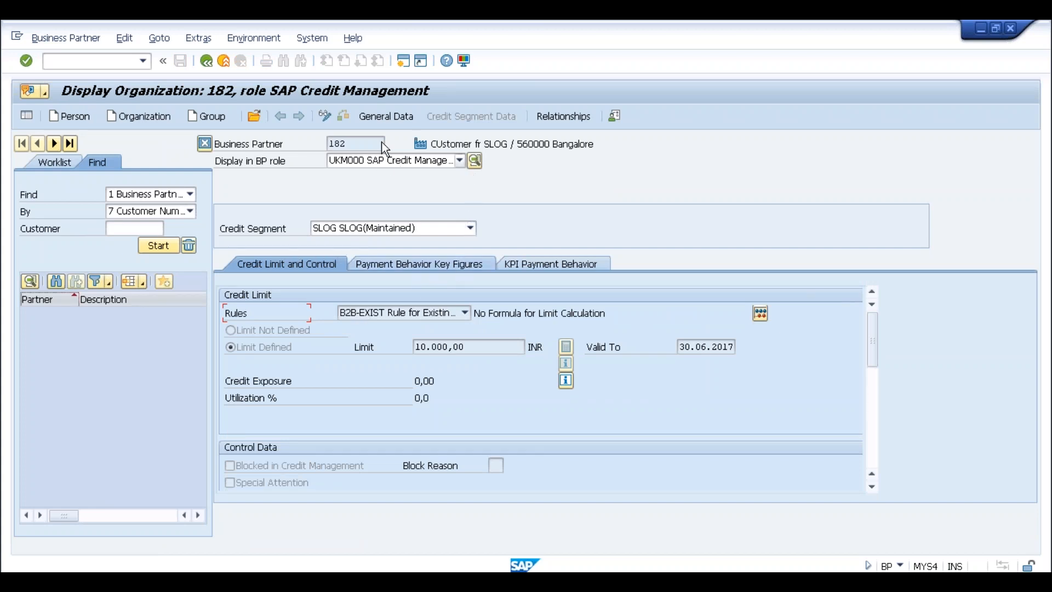
left_click(388, 117)
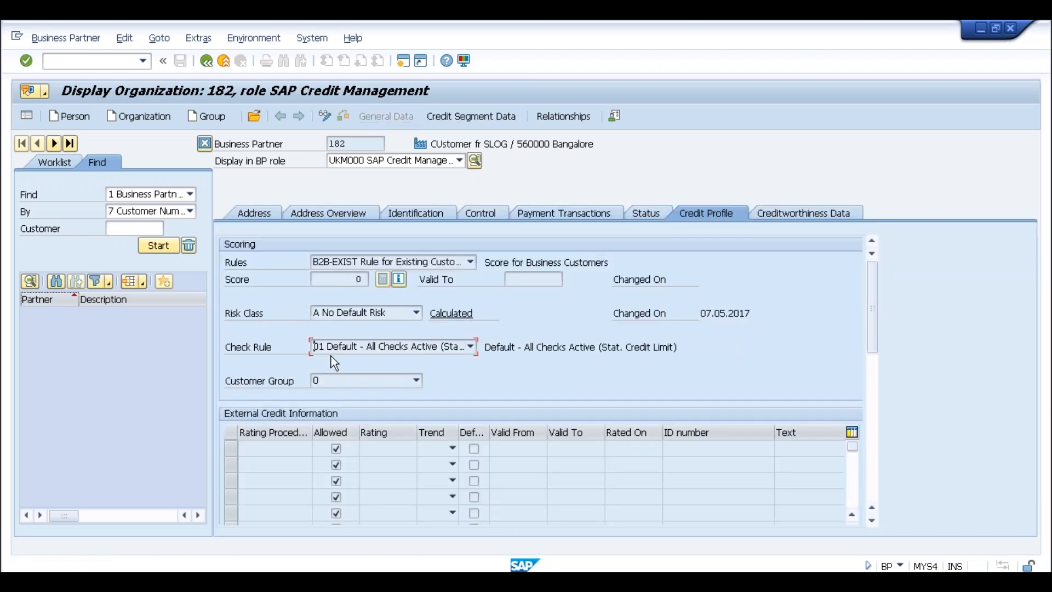
key("alt+Tab")
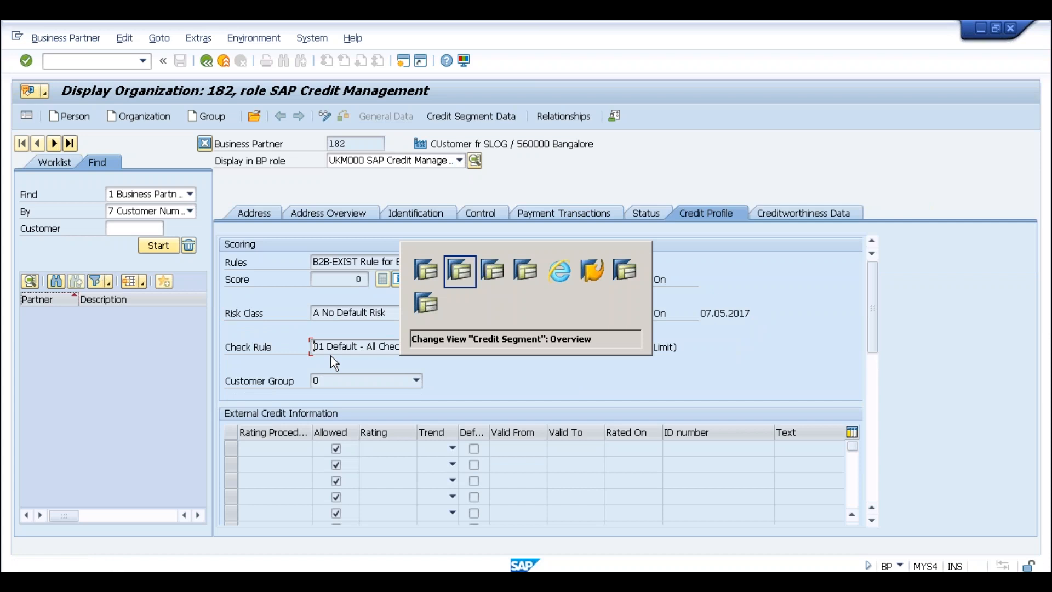
key("alt+Tab")
key("alt+Tab")
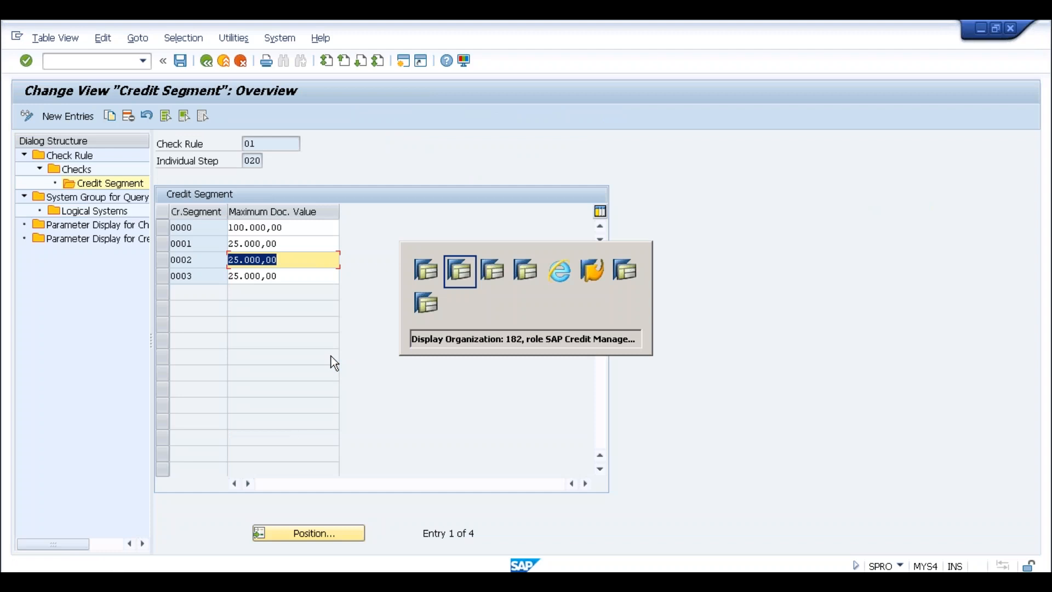
key("alt+Tab")
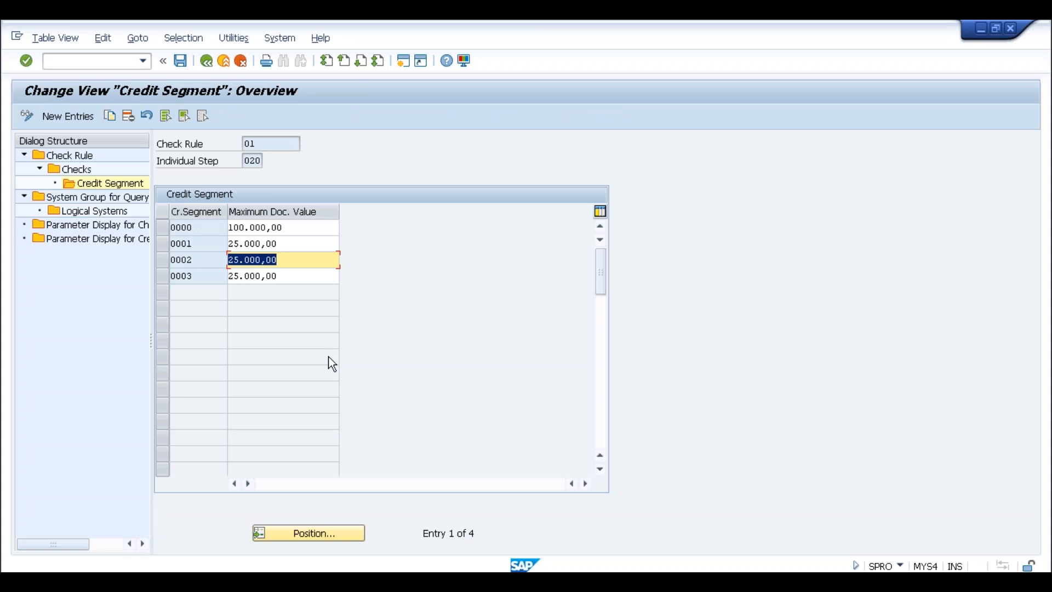
Try adding credit segment SLOG with maximum document value 100000 to step 020 of check rule 01, and discard the entry on exit
left_click(207, 244)
left_click(207, 275)
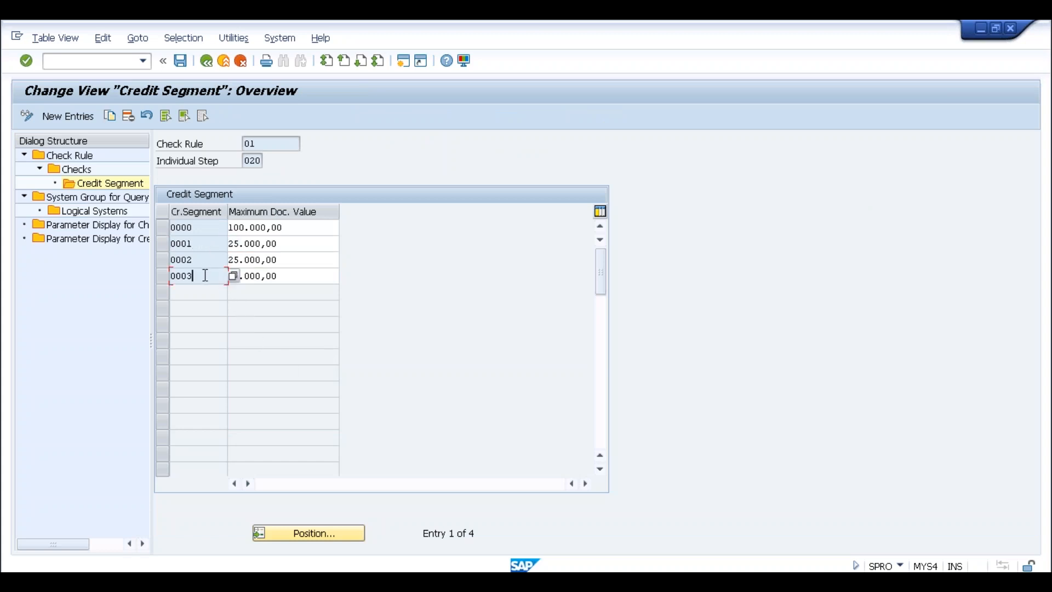
left_click(73, 121)
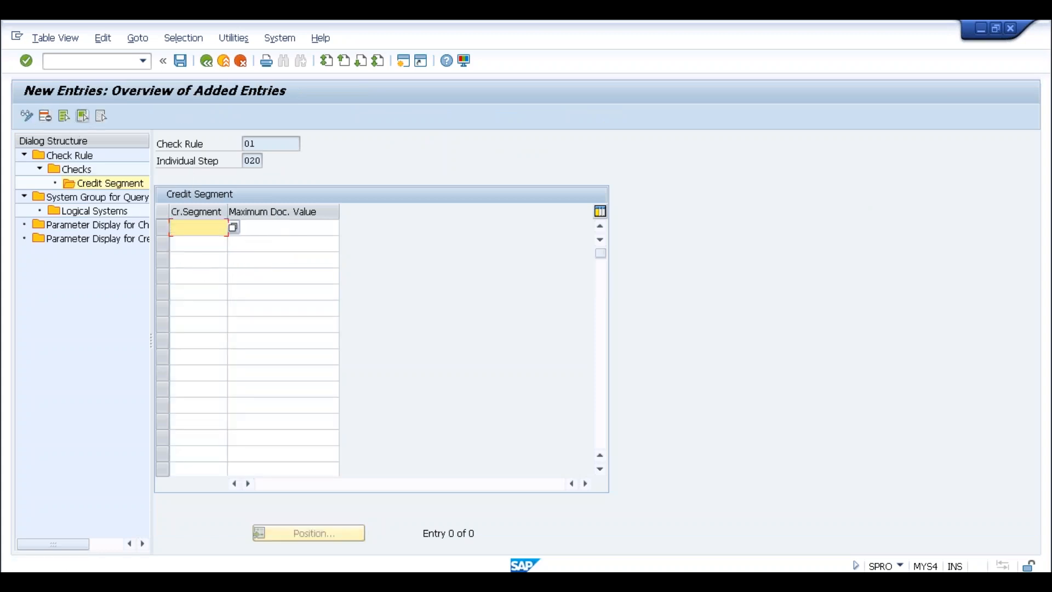
type("s1og")
key("Tab")
type("100000")
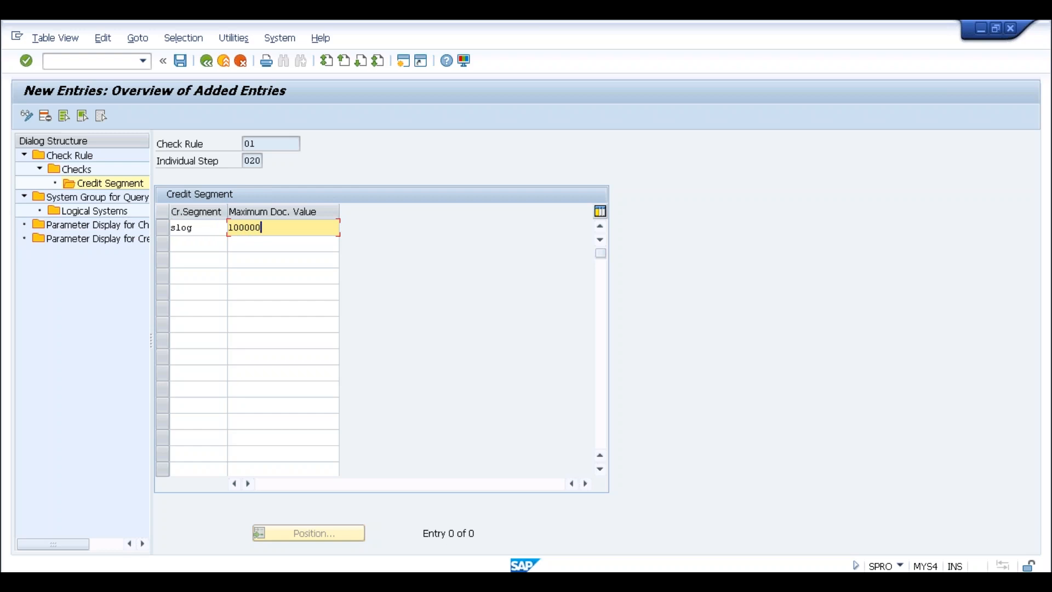
key("Return")
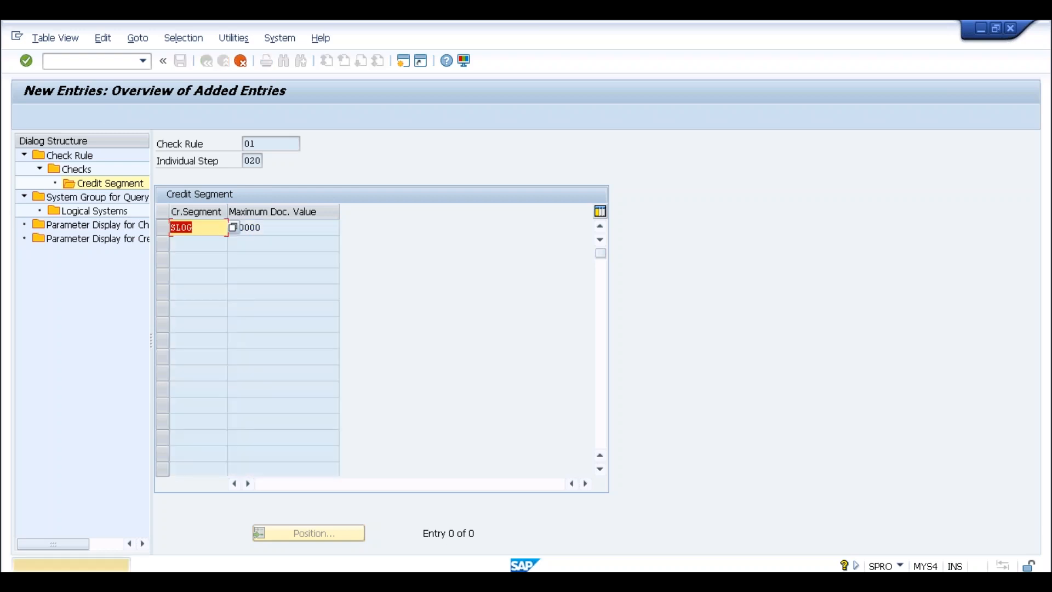
key("Return")
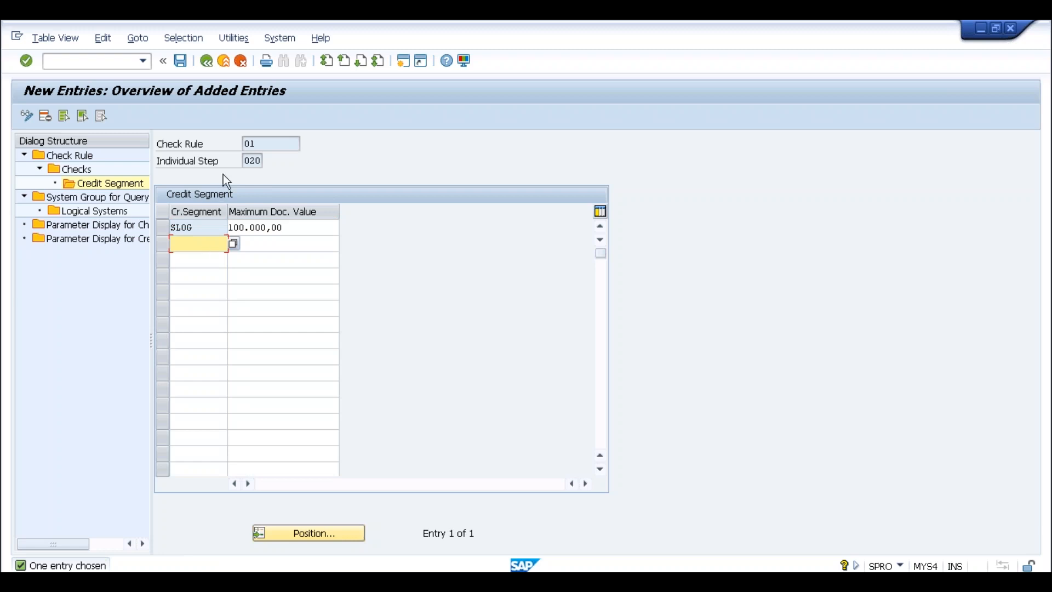
left_click(224, 61)
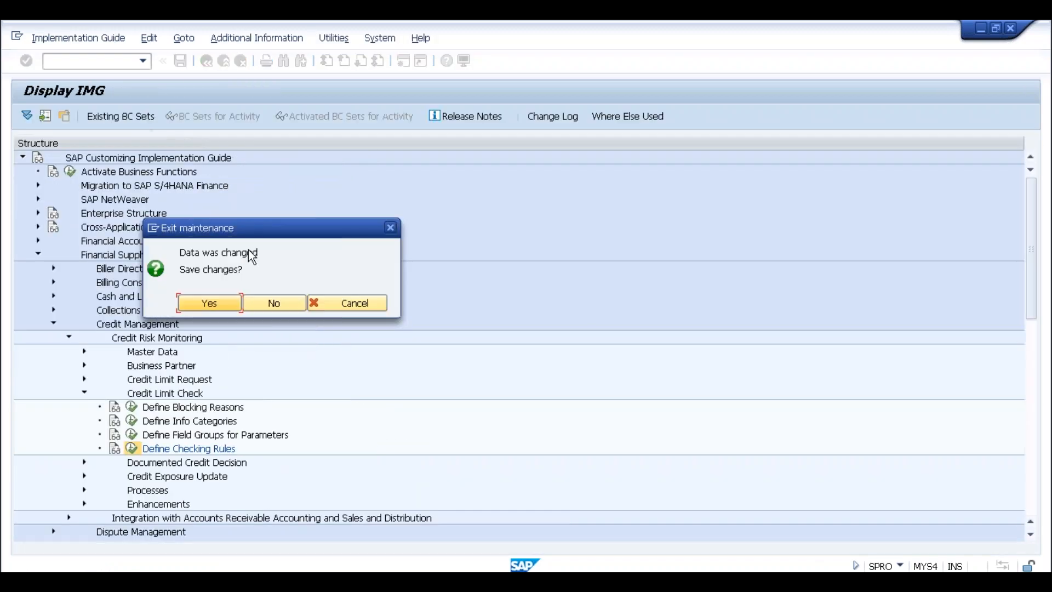
left_click(258, 302)
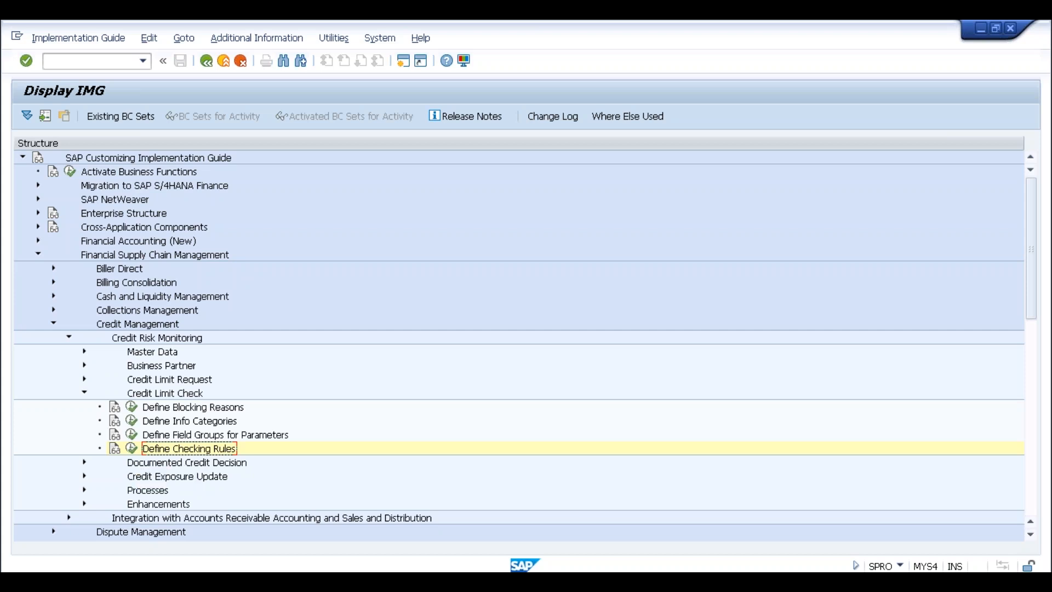
View the business partner's credit limit and control data for segment SLOG, and return to its general data
key("alt+Tab")
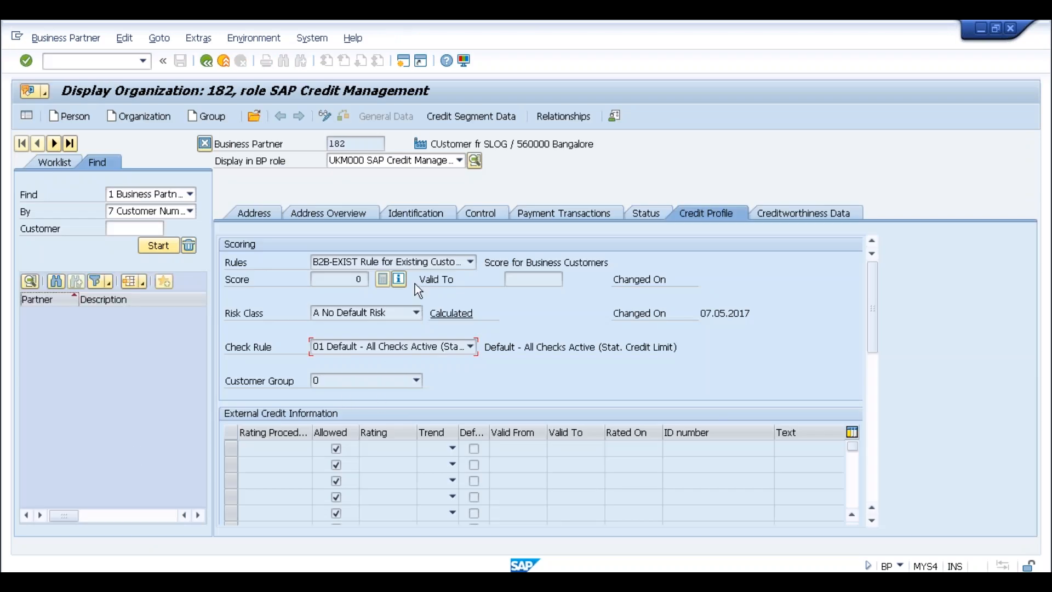
left_click(482, 113)
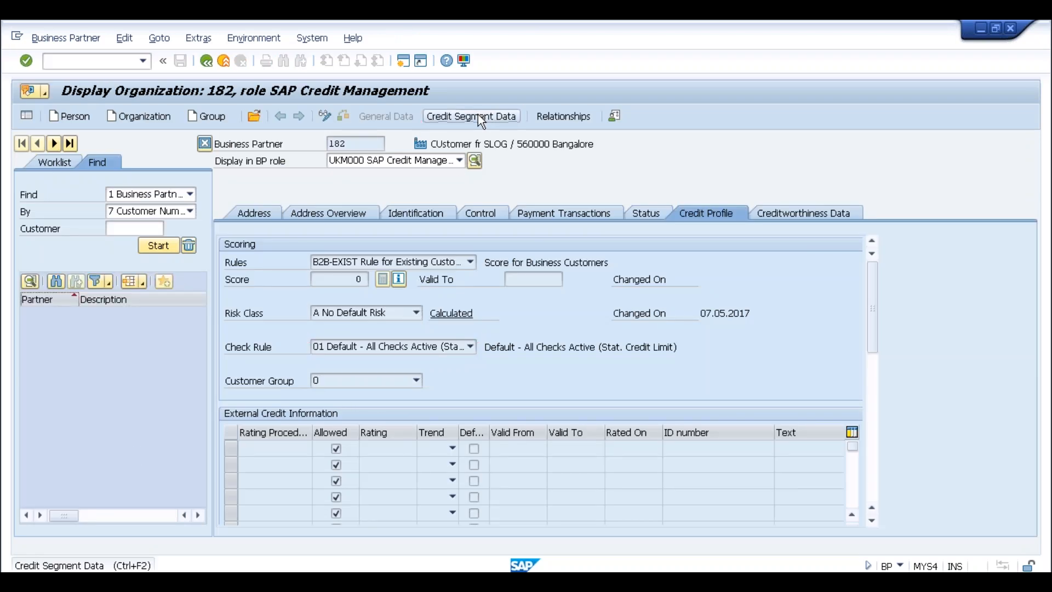
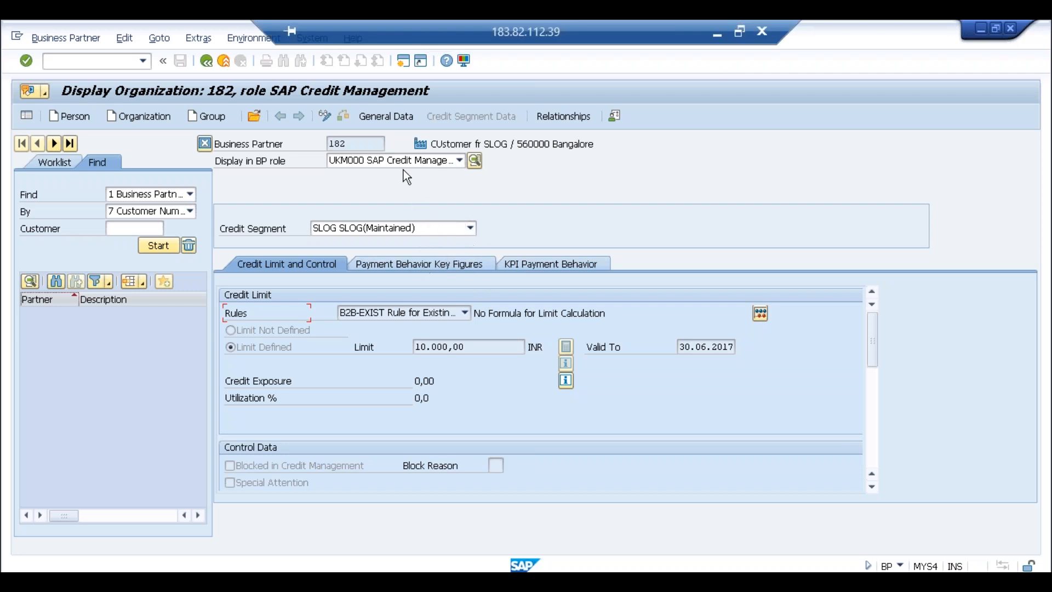
left_click(396, 116)
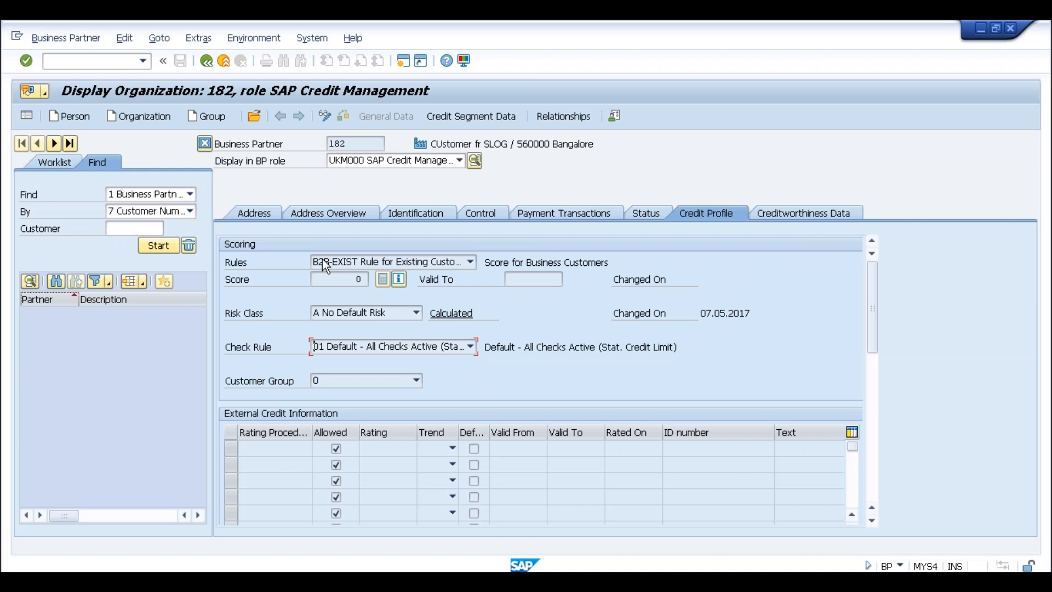
Examine the scoring rules available in the business partner's credit profile for existing and new business and private customers
left_click(379, 261)
left_click(380, 262)
left_click(332, 263)
left_click(242, 267)
left_click(445, 268)
left_click(446, 268)
left_click(458, 264)
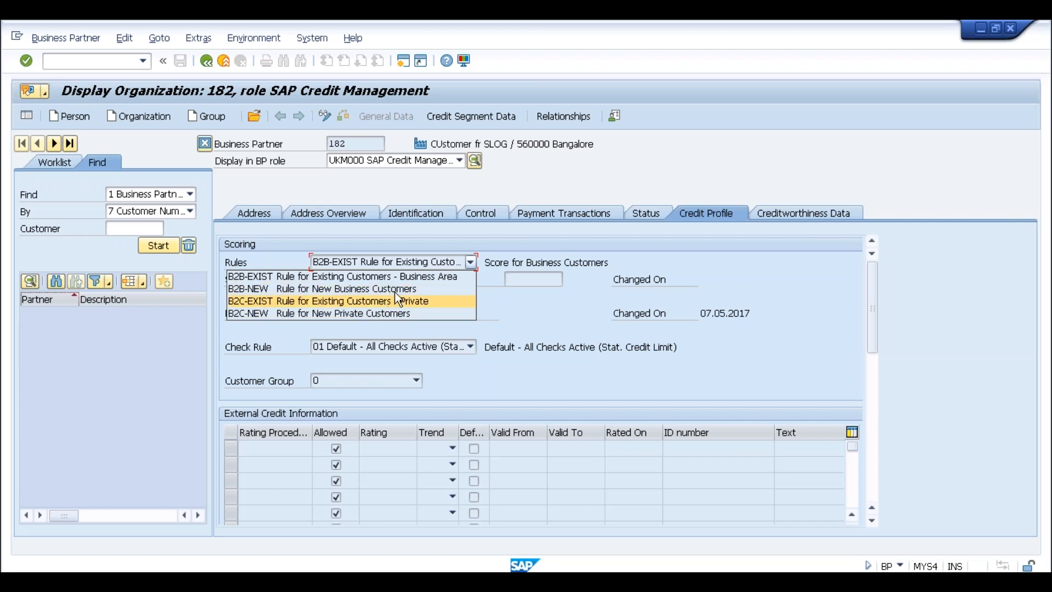
left_click(412, 260)
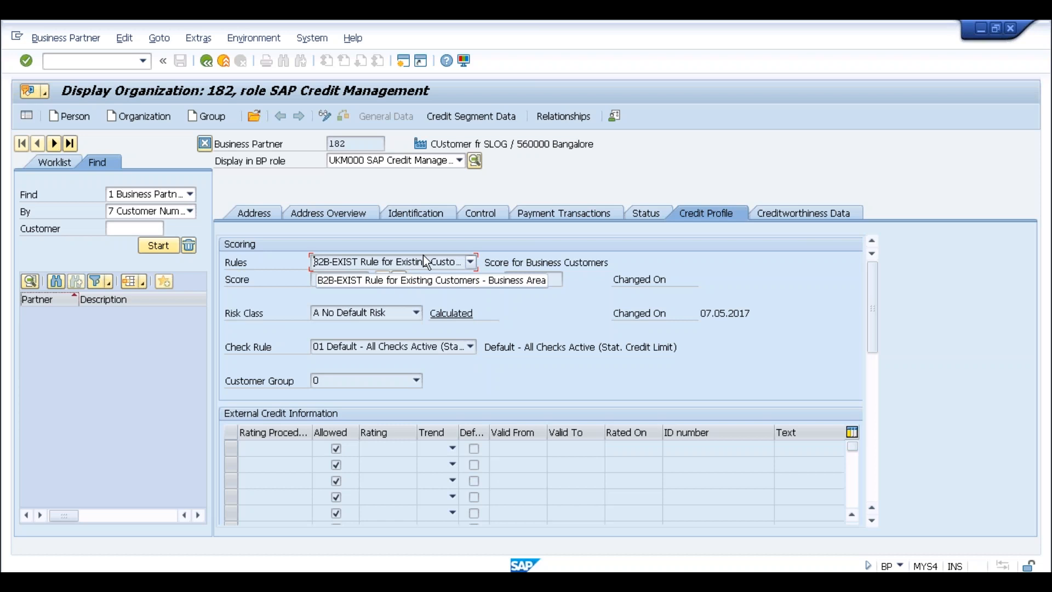
left_click(470, 262)
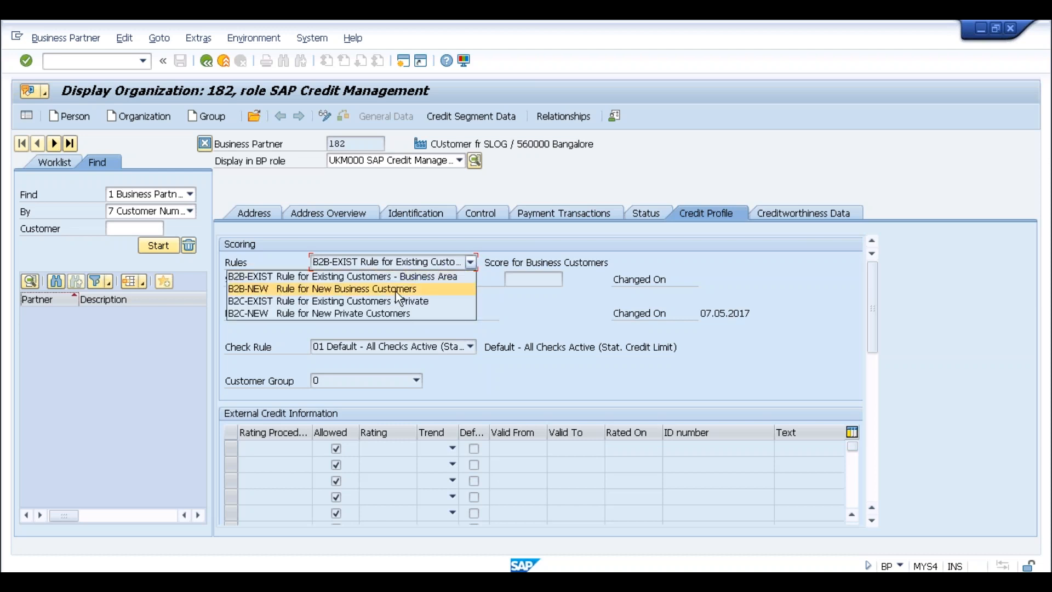
left_click(452, 261)
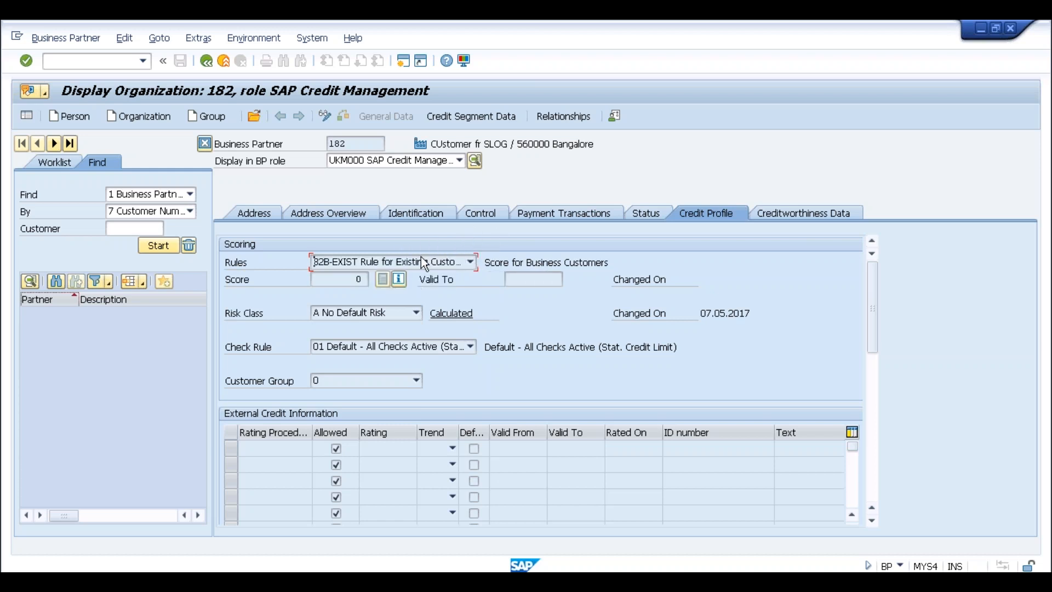
left_click(384, 262)
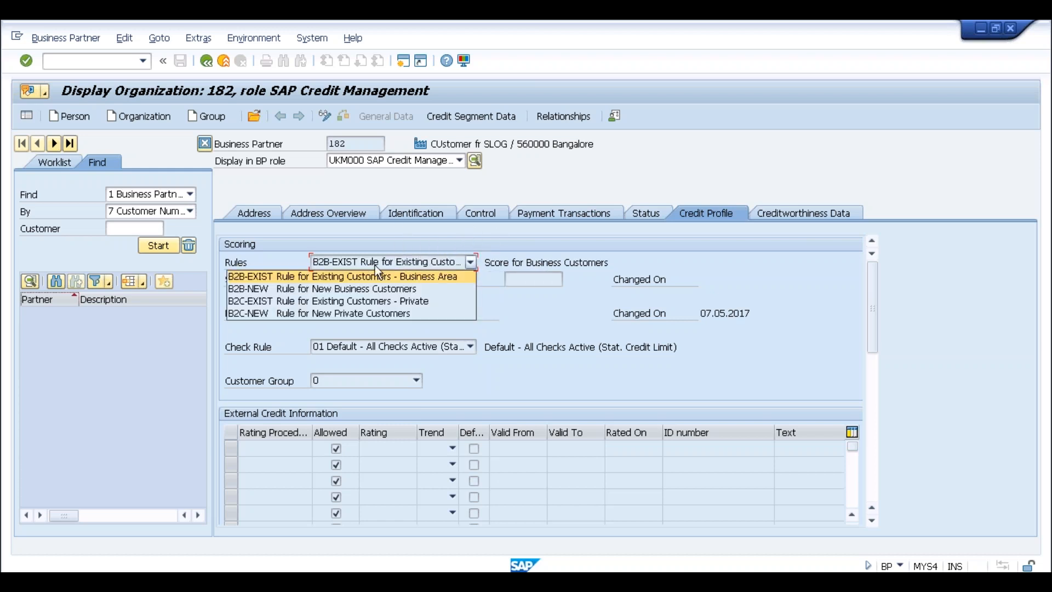
left_click(360, 276)
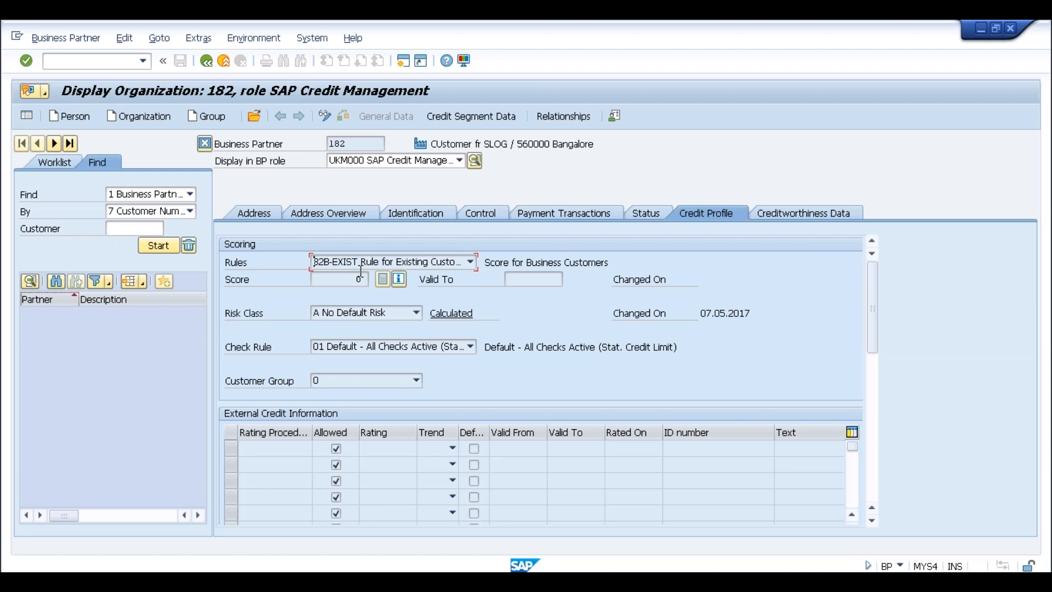
Open the credit check simulation from the business partner's SLOG credit segment data and set the amount to 100000
left_click(495, 120)
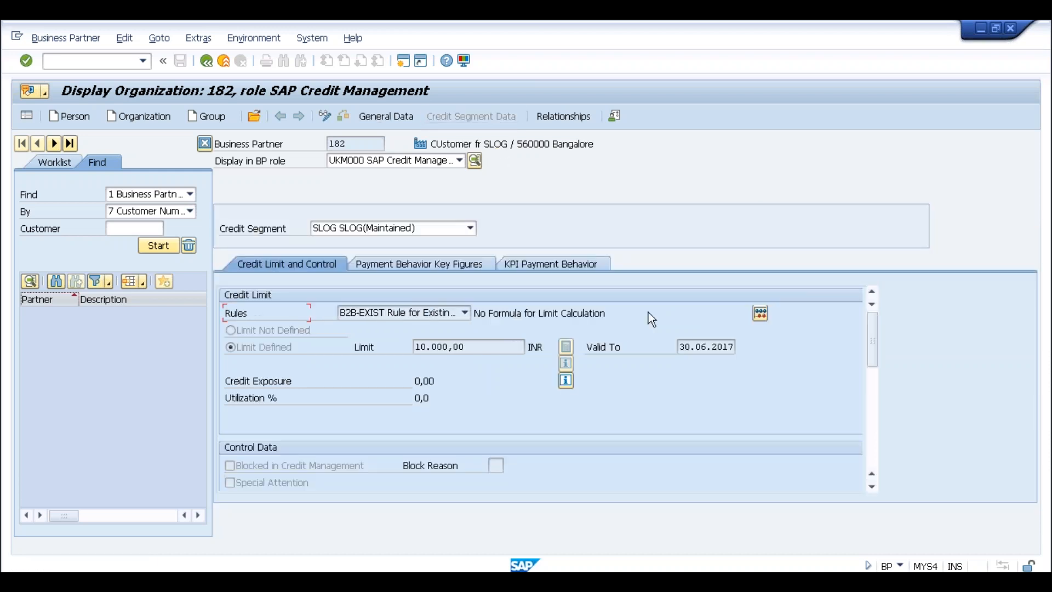
left_click(492, 347)
left_click(761, 313)
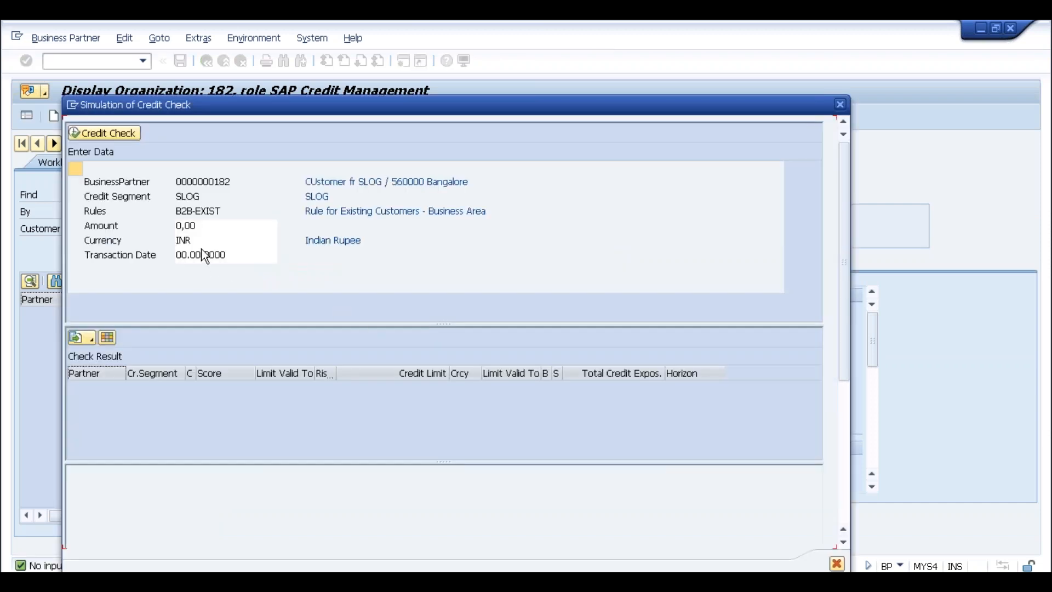
left_click(188, 225)
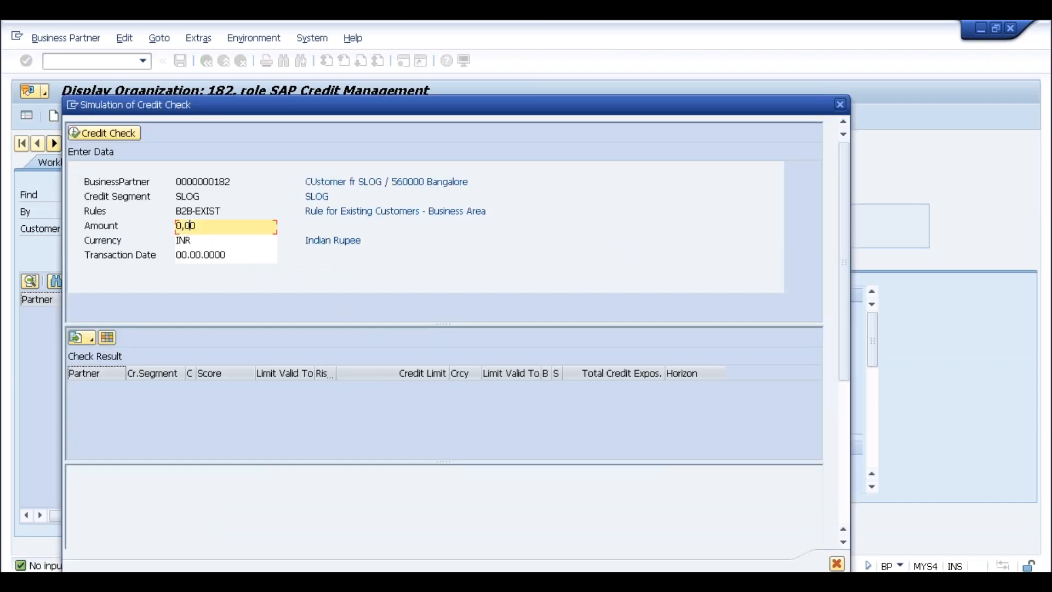
key("Delete")
key("BackSpace")
key("BackSpace")
key("BackSpace")
type("100000")
Set the transaction date of the simulated credit check to 13.05.2017
left_click(201, 242)
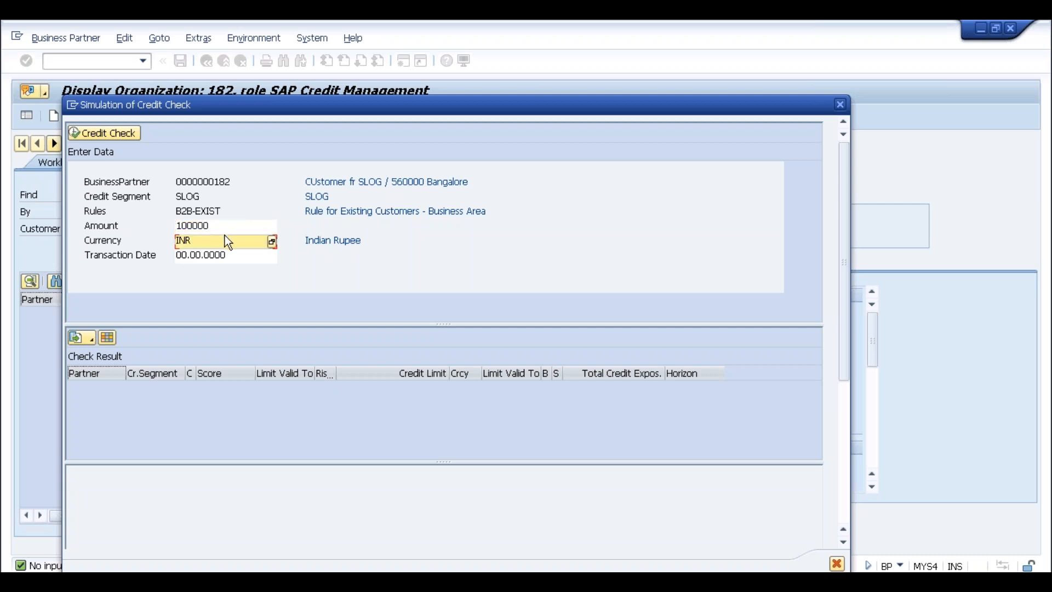
left_click(228, 255)
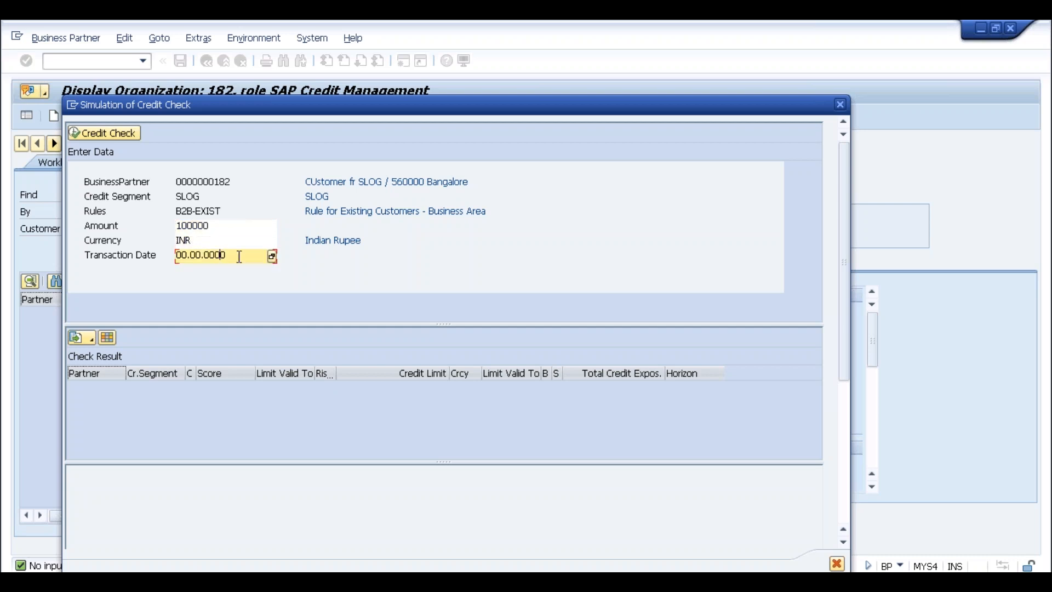
left_click(273, 257)
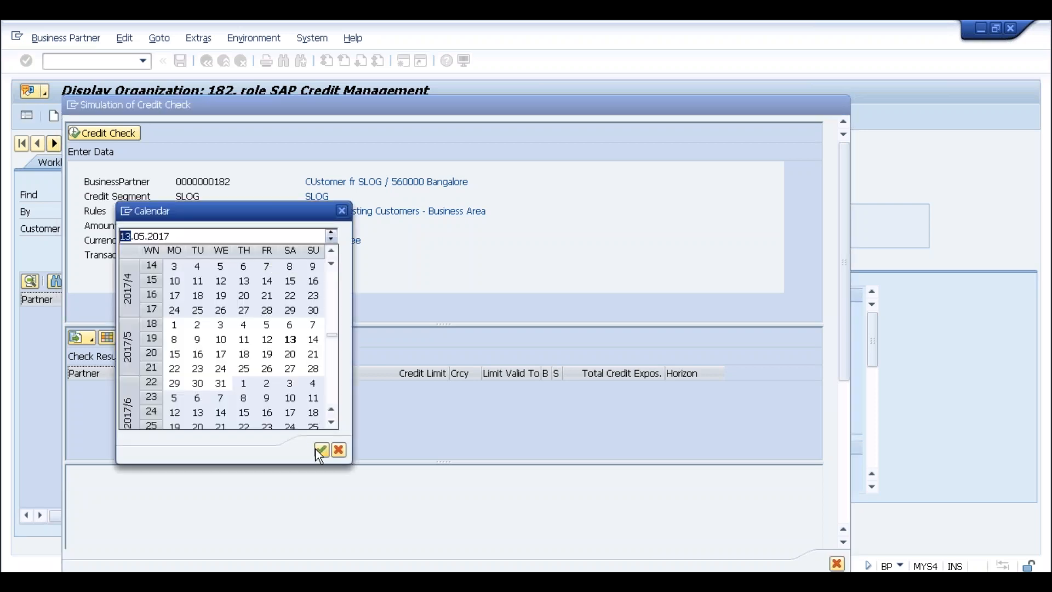
left_click(321, 451)
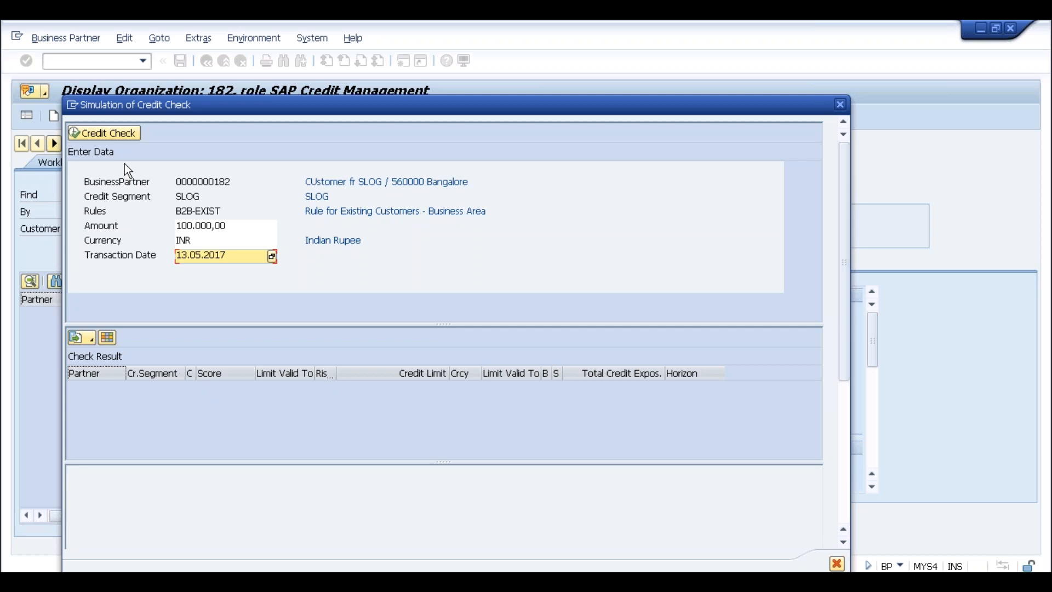
Run the simulated credit check and review the messages for each individual check in its result log
left_click(119, 134)
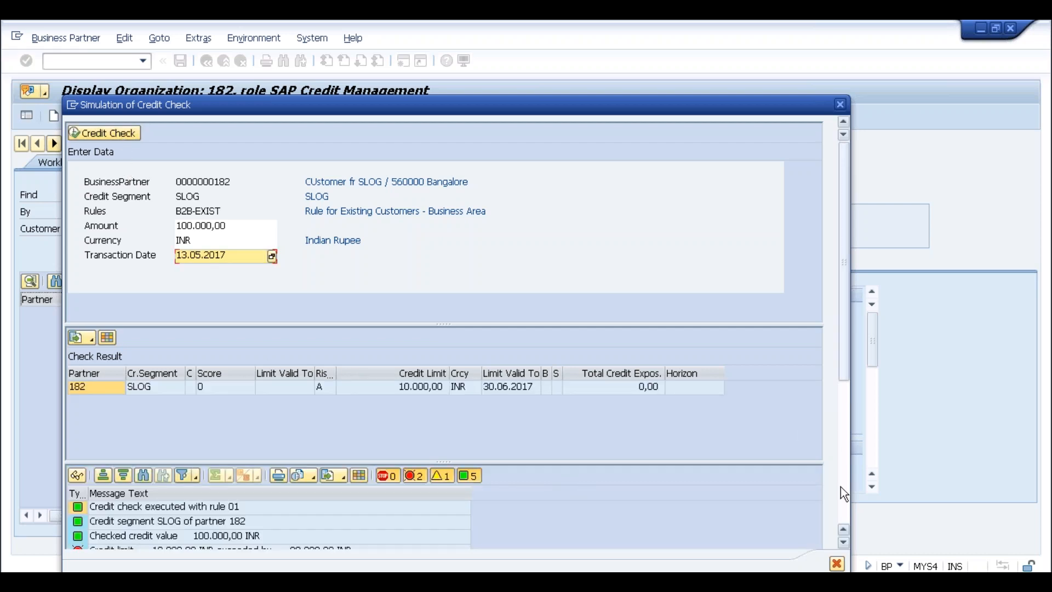
left_click(843, 542)
left_click(843, 543)
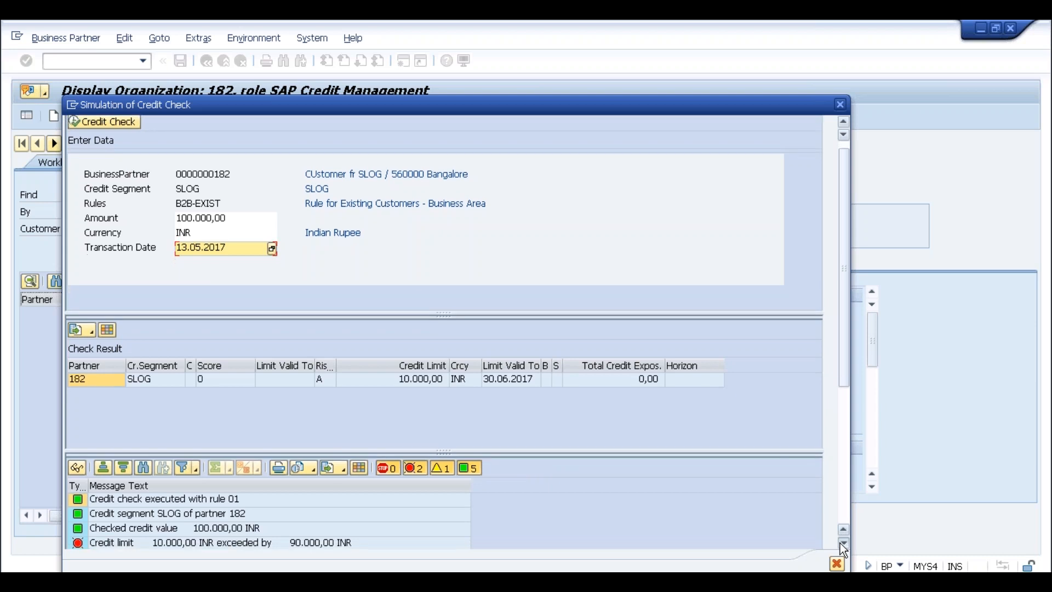
left_click(843, 543)
left_click(843, 543)
left_click(844, 543)
left_click(843, 544)
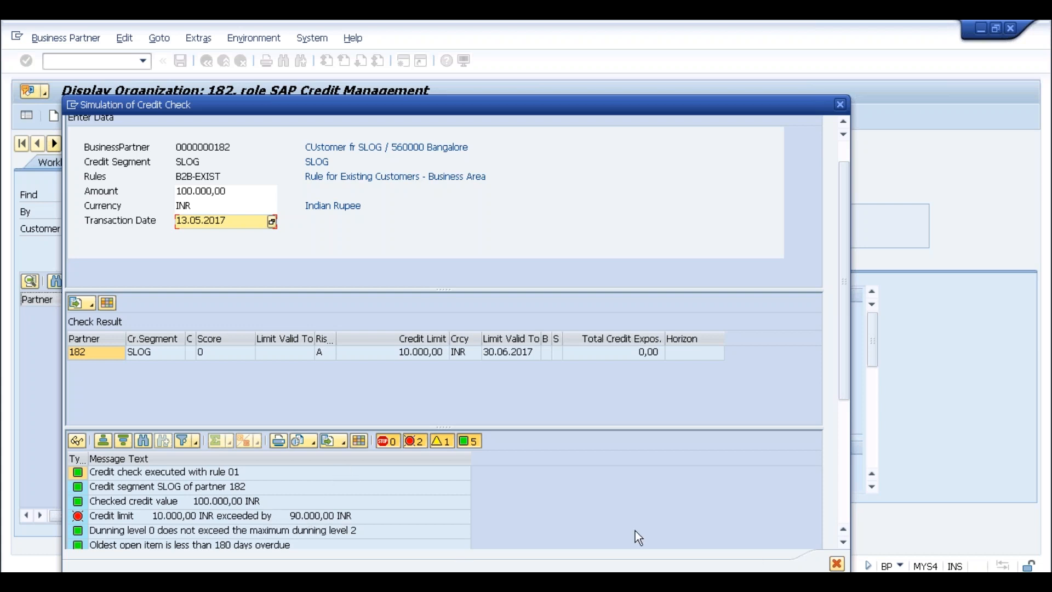
Examine the remaining messages of the simulated credit check, down to the final check outcome
left_click(844, 543)
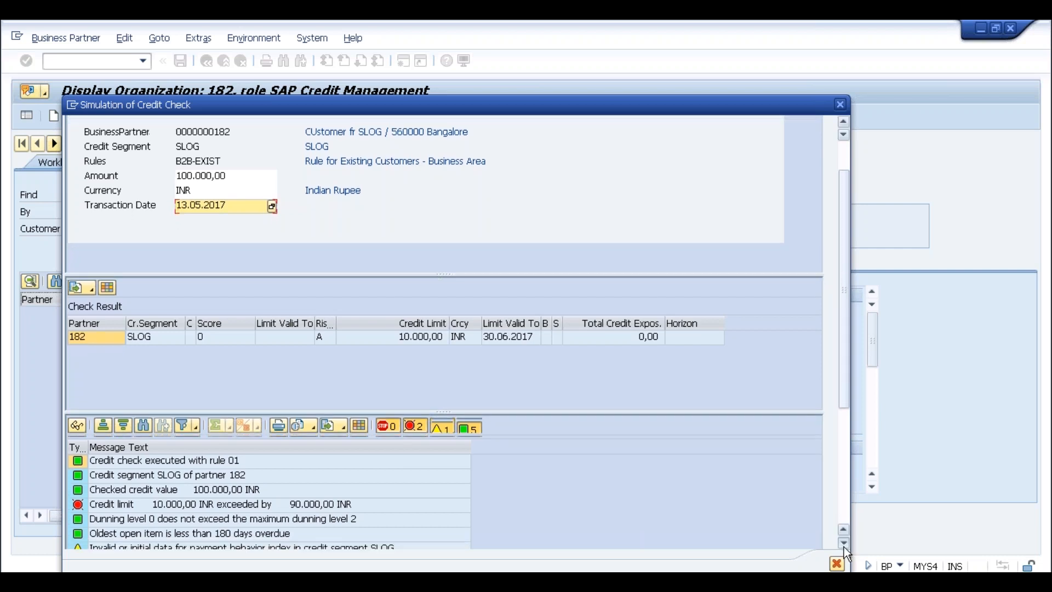
left_click(844, 542)
left_click(843, 543)
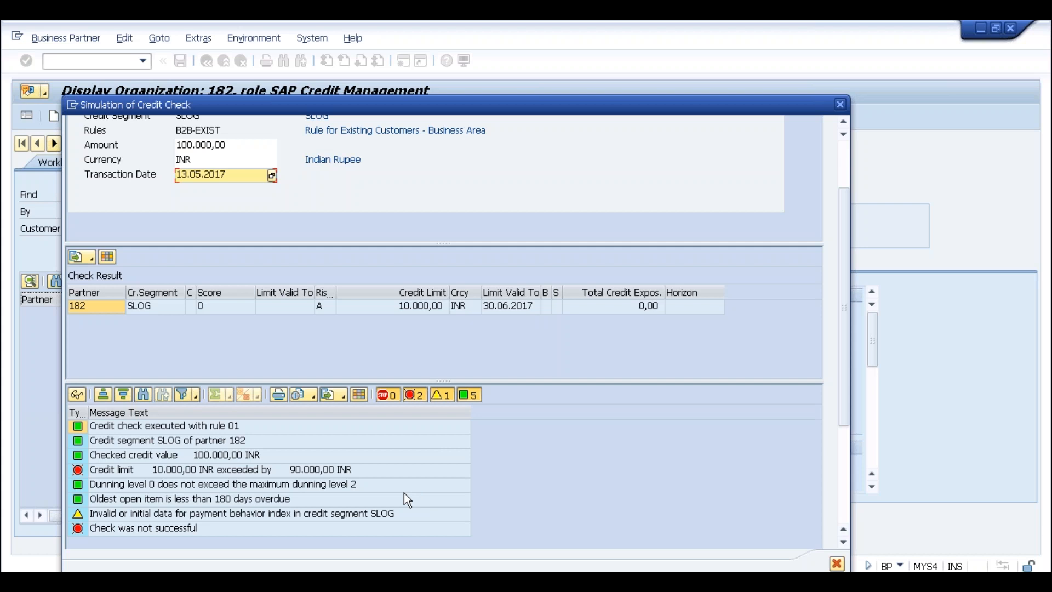
left_click(240, 441)
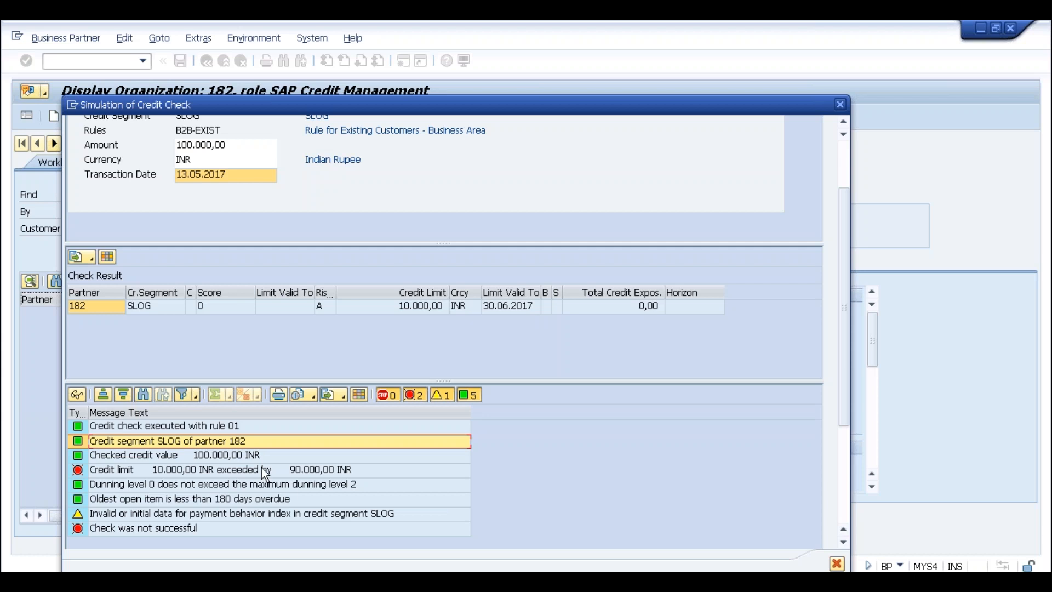
Switch to SAP Logon and log on to the ECC system in client 800, entering the account password
left_click(245, 581)
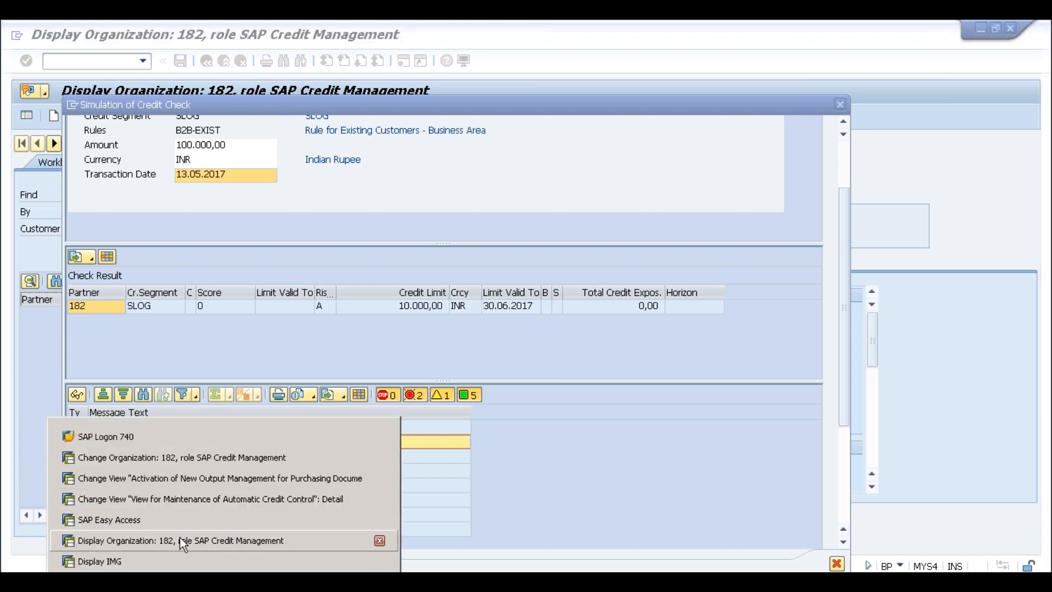
left_click(191, 434)
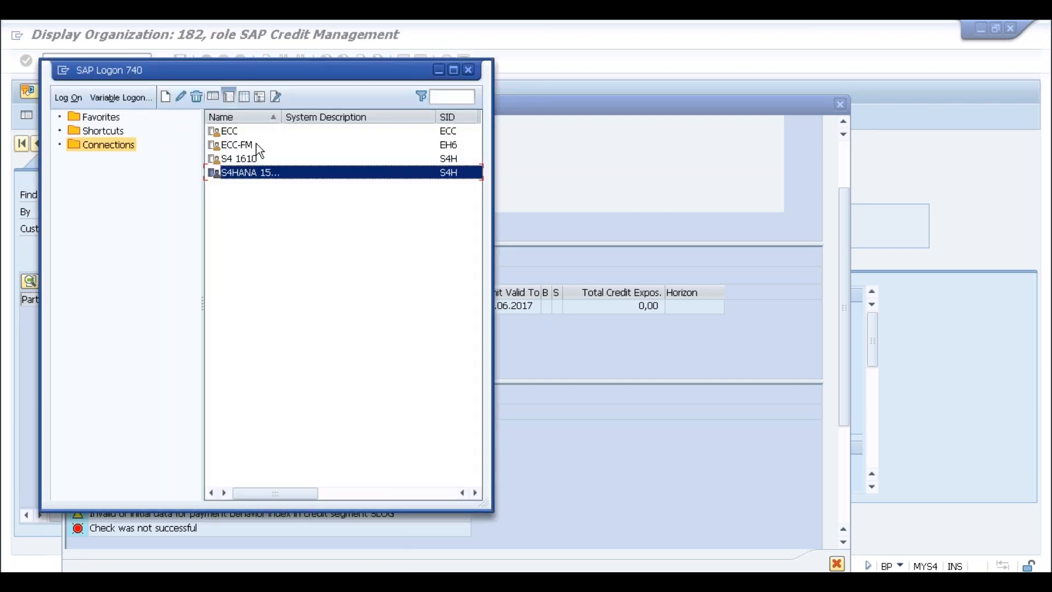
left_click(222, 131)
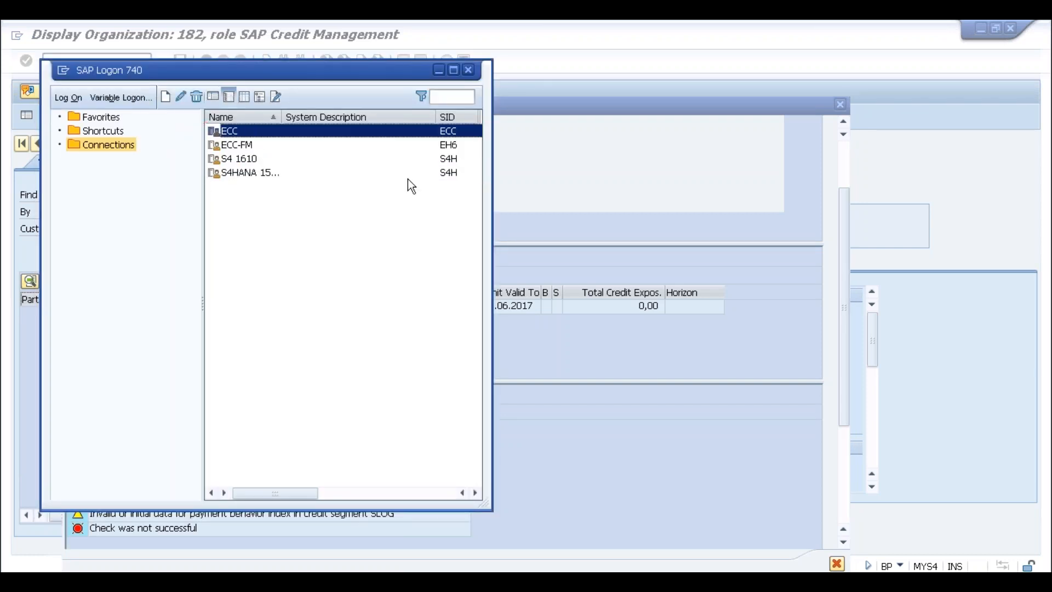
key("Down")
key("Down")
key("Tab")
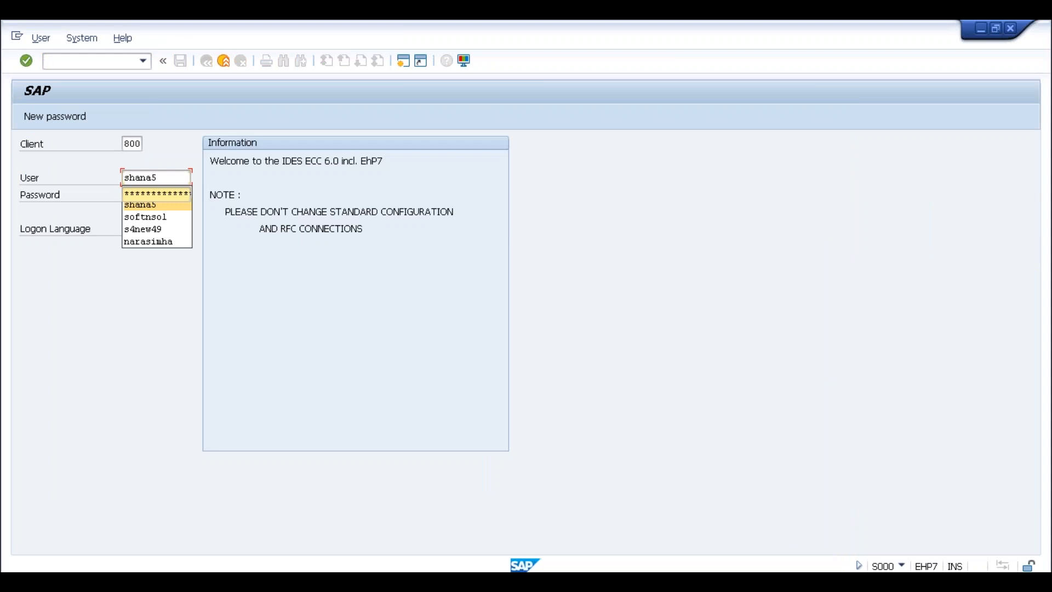
key("Tab")
type("******")
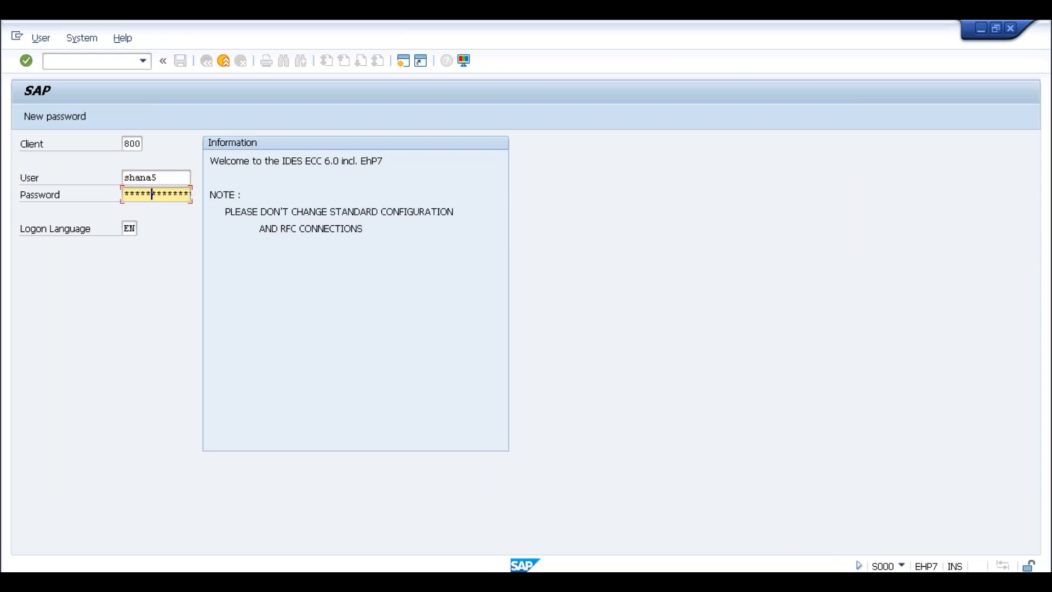
key("Return")
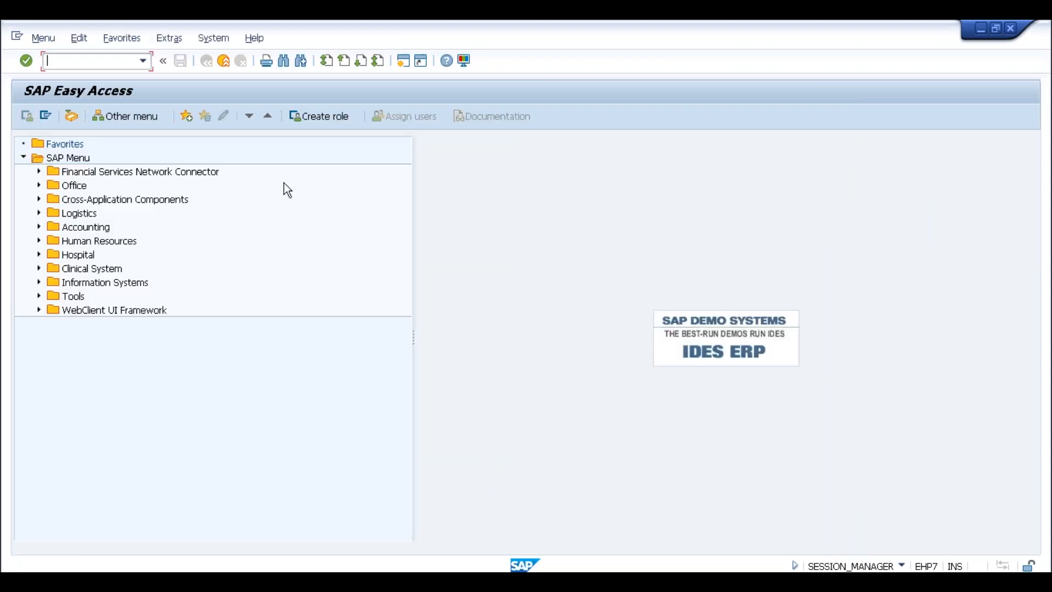
Open the customer credit management change transaction FD32
type("d")
key("BackSpace")
type("fd32")
key("Return")
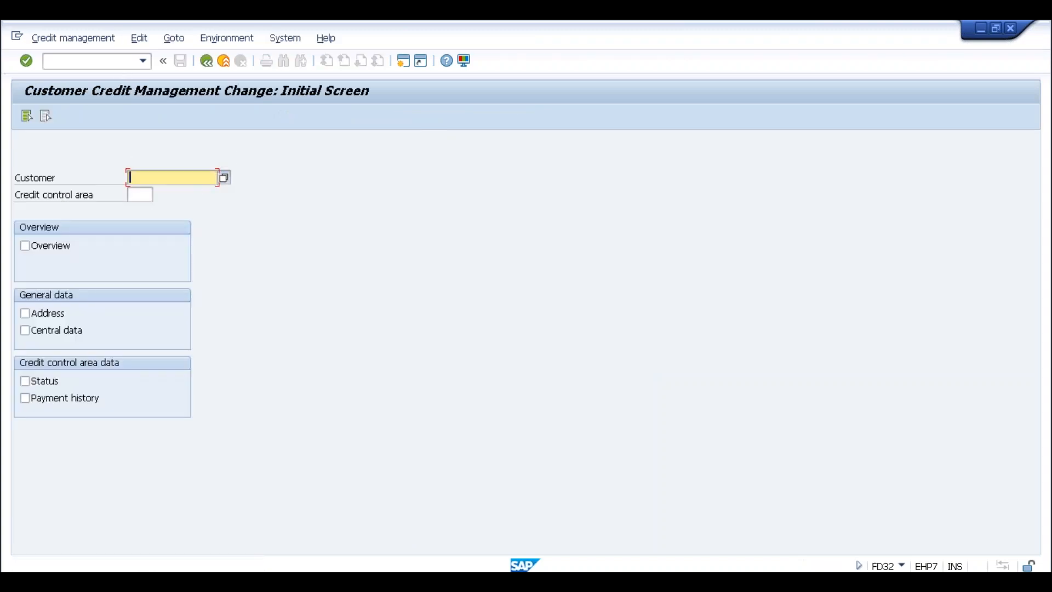
Search for customers in sales organization 0001 and choose ABM Motors as the customer
left_click(224, 178)
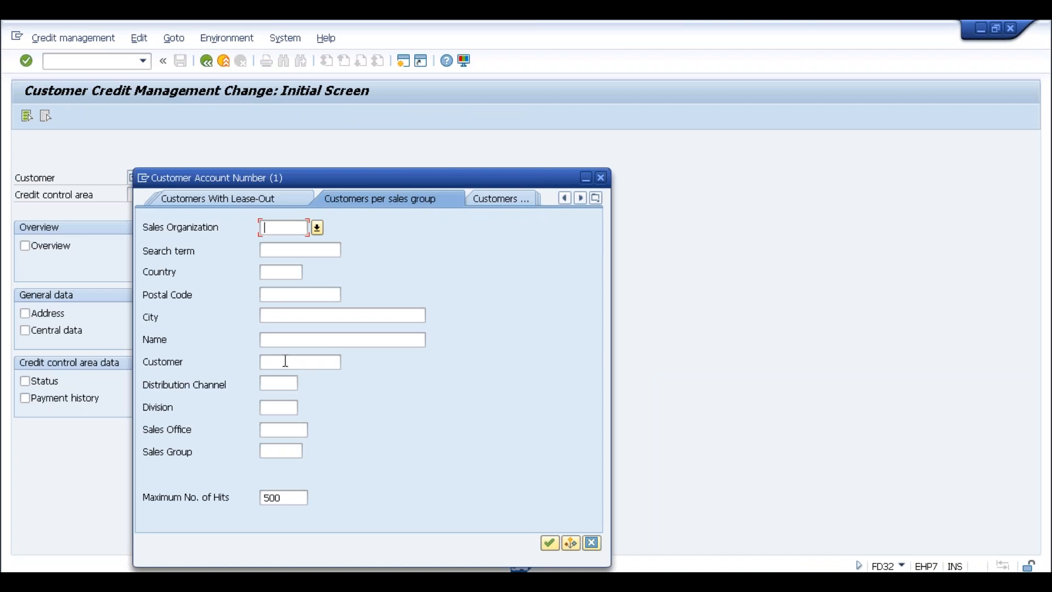
type("0001")
key("Return")
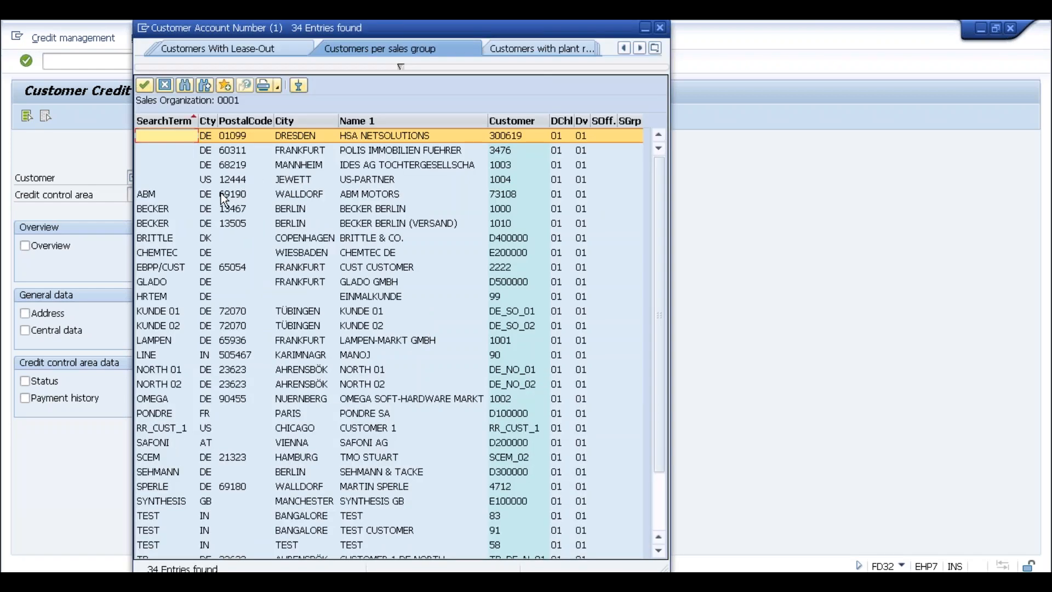
double_click(231, 193)
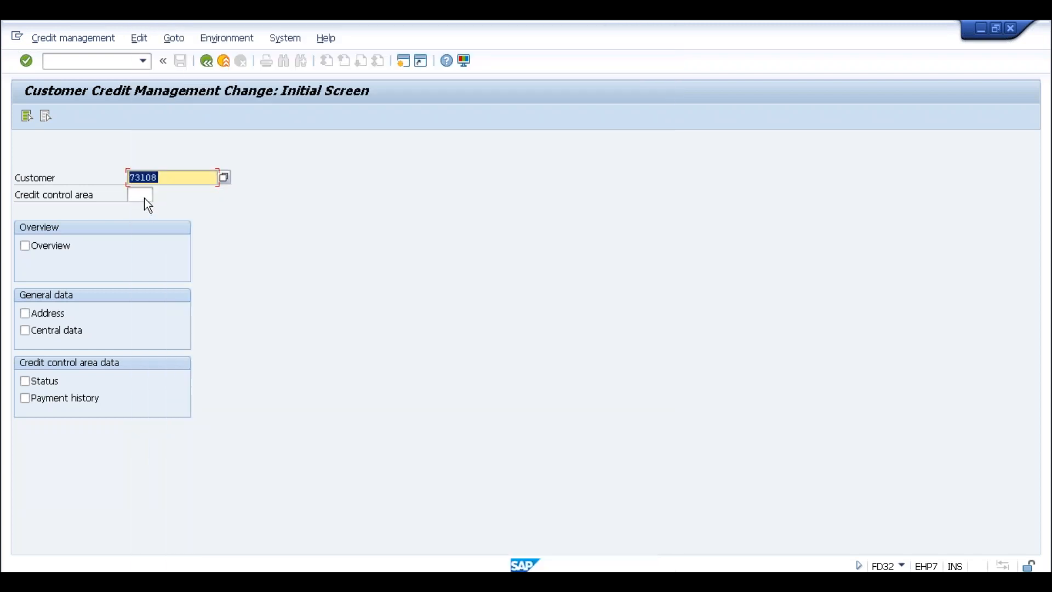
Set the credit control area to 0001 and open the credit management overview for ABM Motors
left_click(145, 198)
left_click(158, 196)
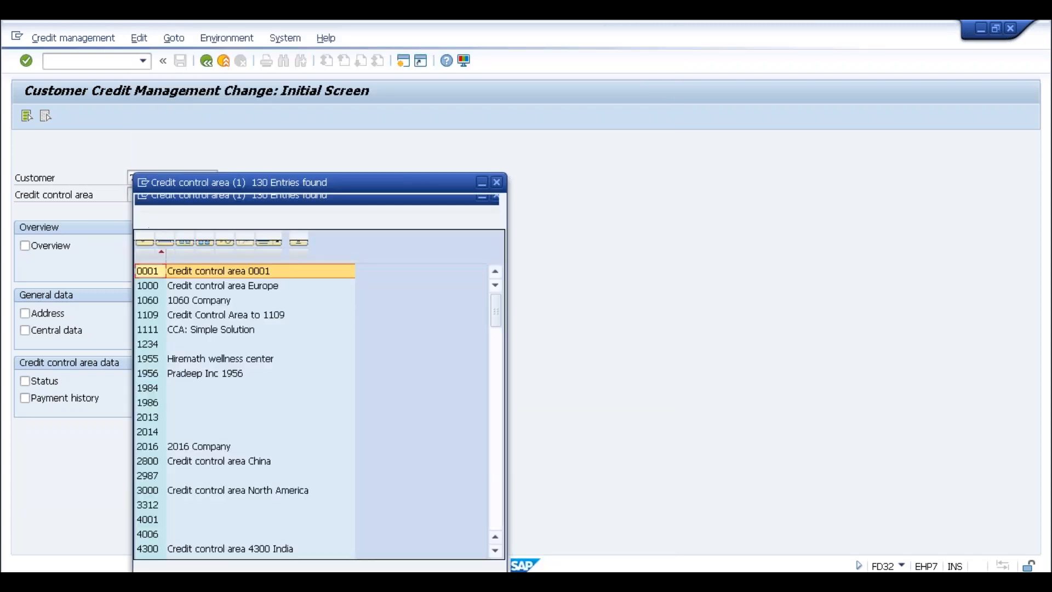
key("Return")
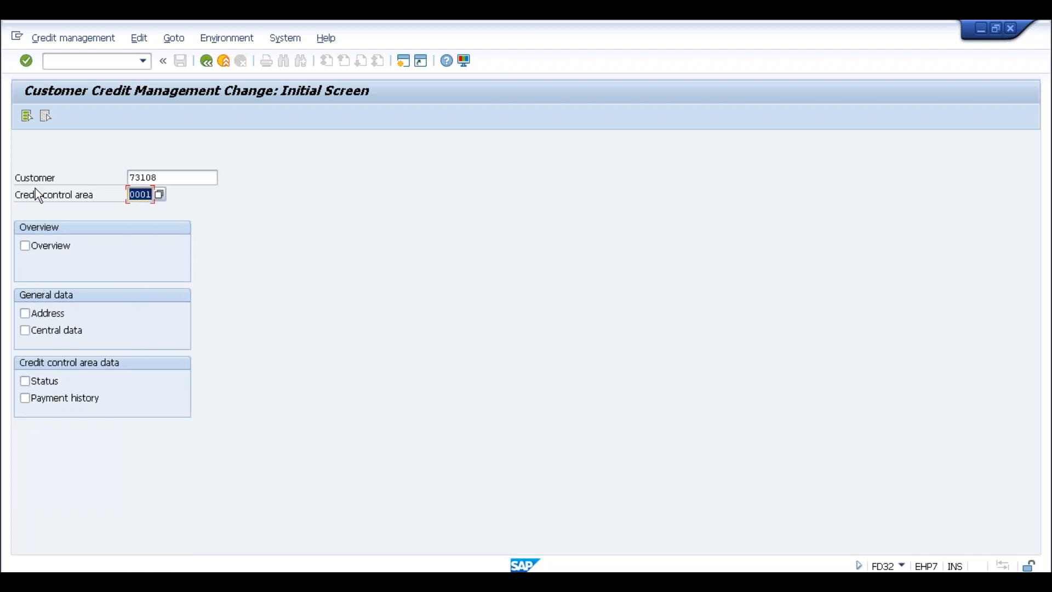
left_click(25, 117)
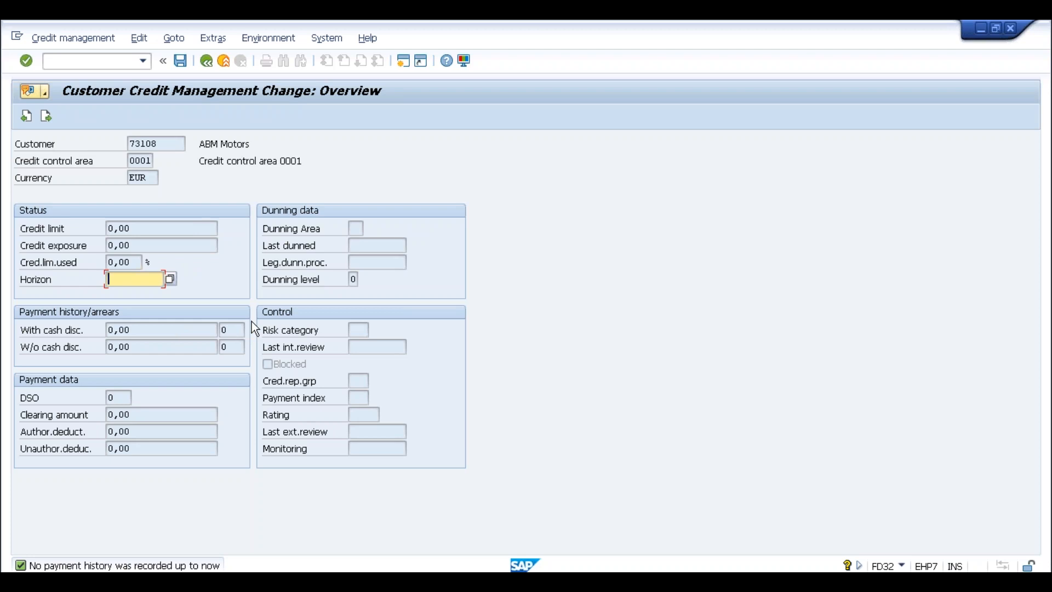
Compare the credit limit in the ECC customer overview with the credit limit in the S/4HANA credit check simulation result
left_click(137, 229)
left_click_drag(133, 229, 105, 229)
left_click(107, 228)
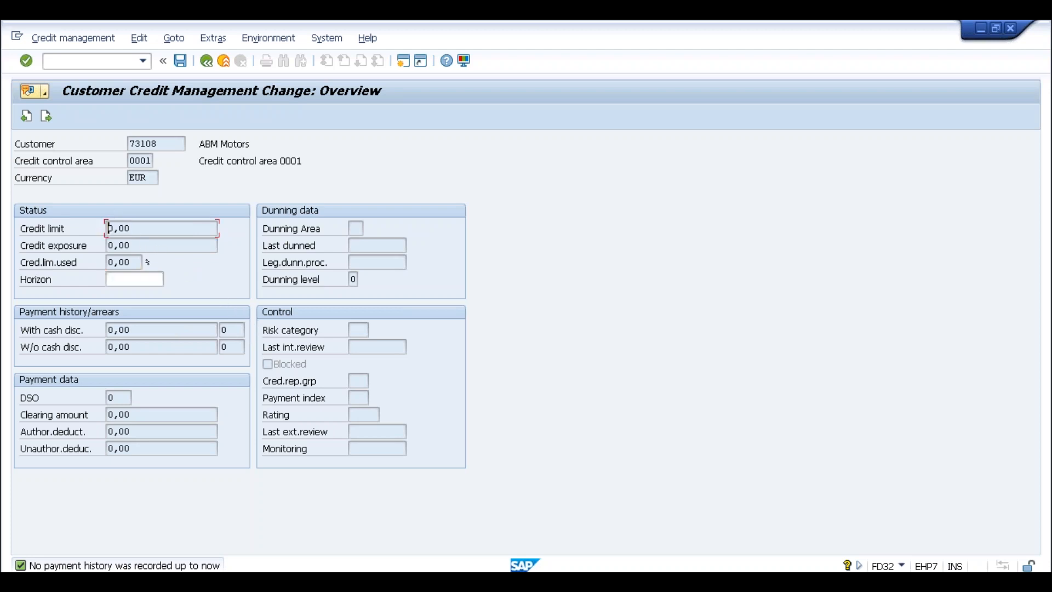
key("alt+Tab")
key("alt+Tab")
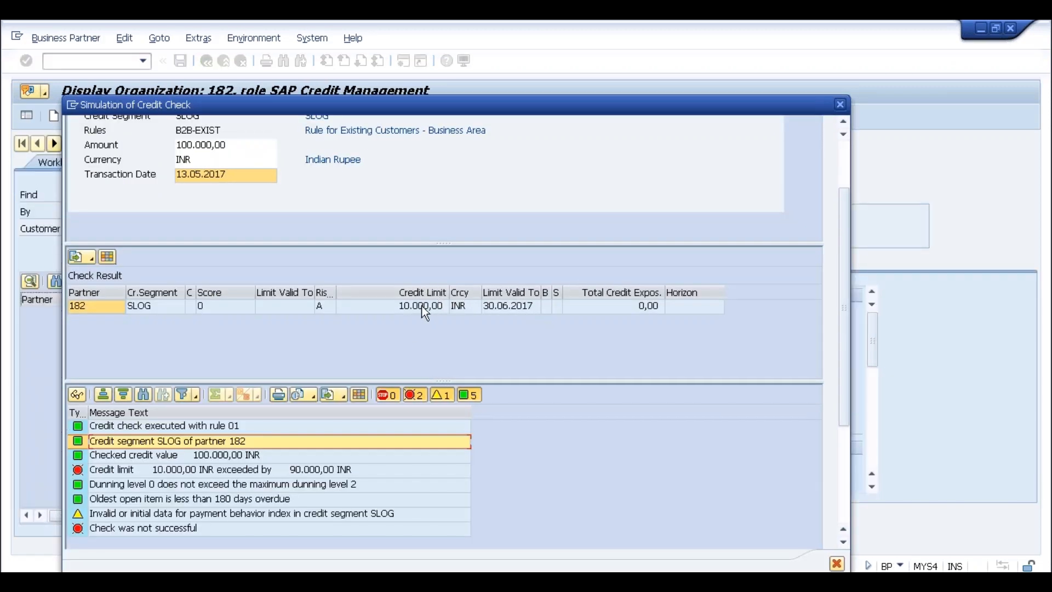
key("alt+Tab")
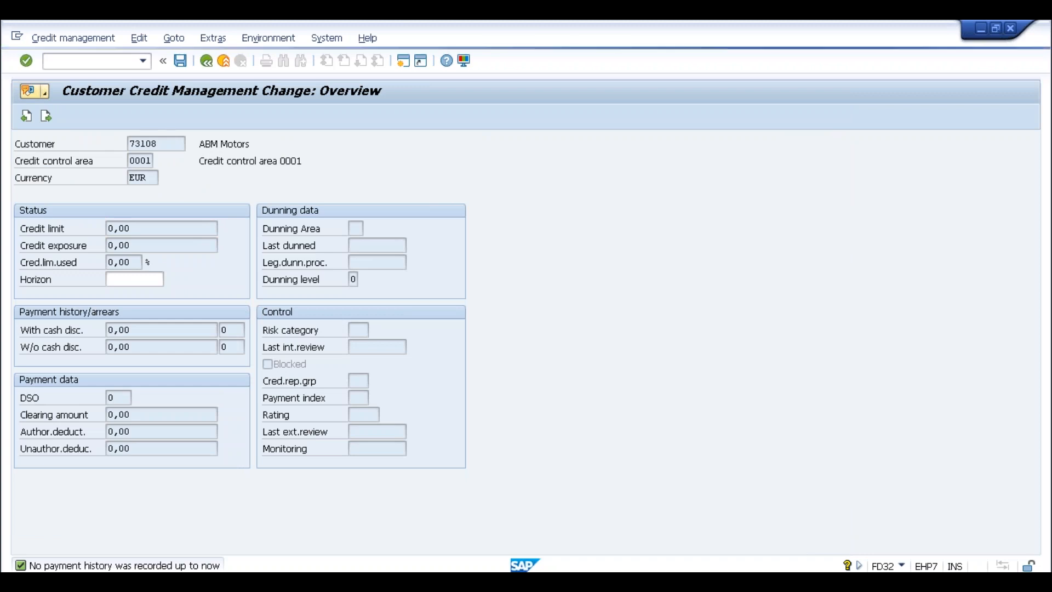
Review the maximum permitted credit limit fields in the ABM Motors central data and continue to the status data
key("Return")
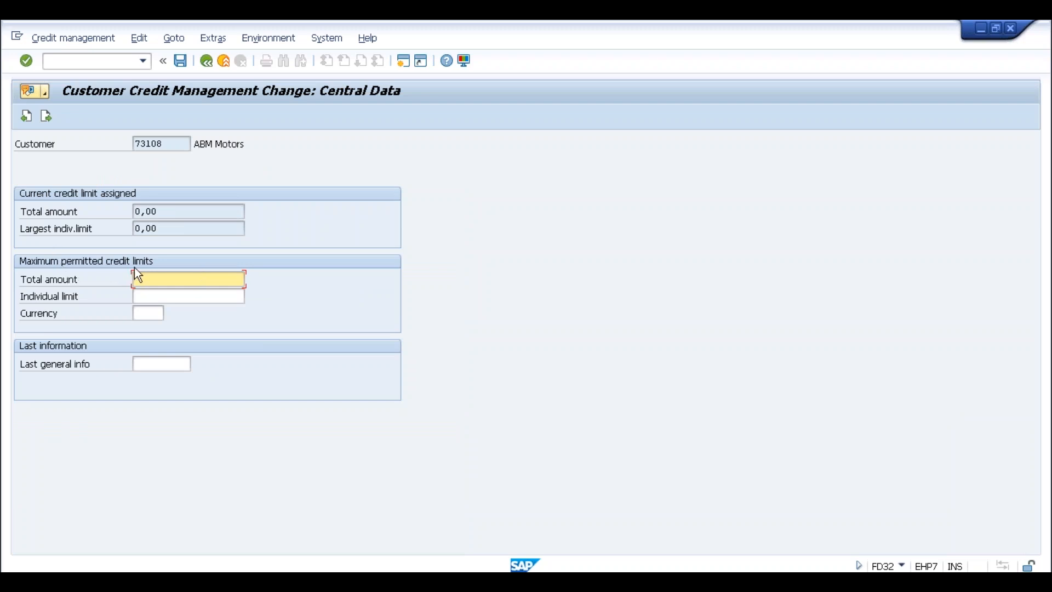
left_click(150, 296)
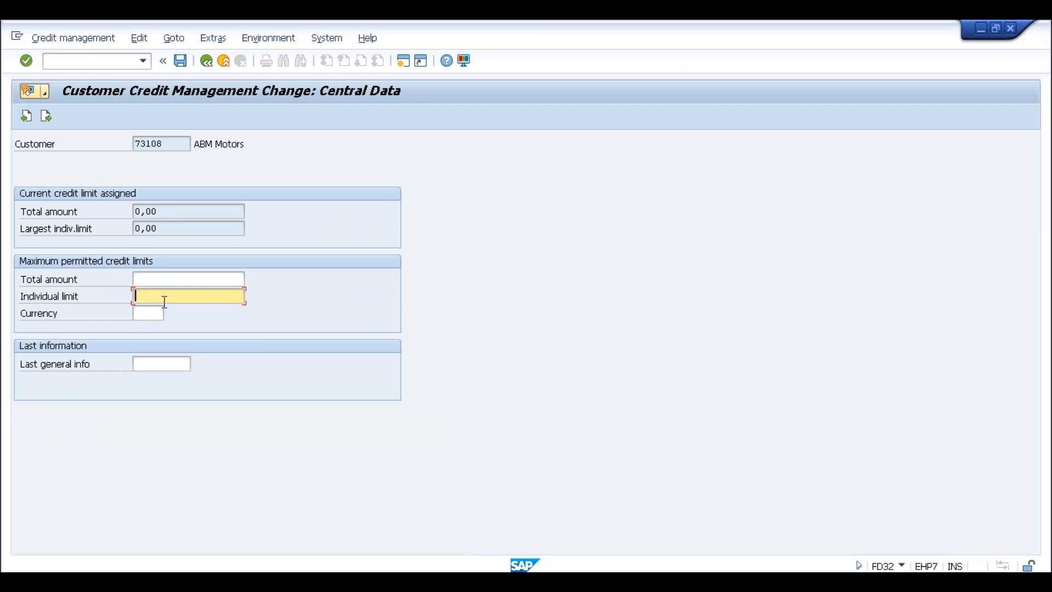
left_click(153, 311)
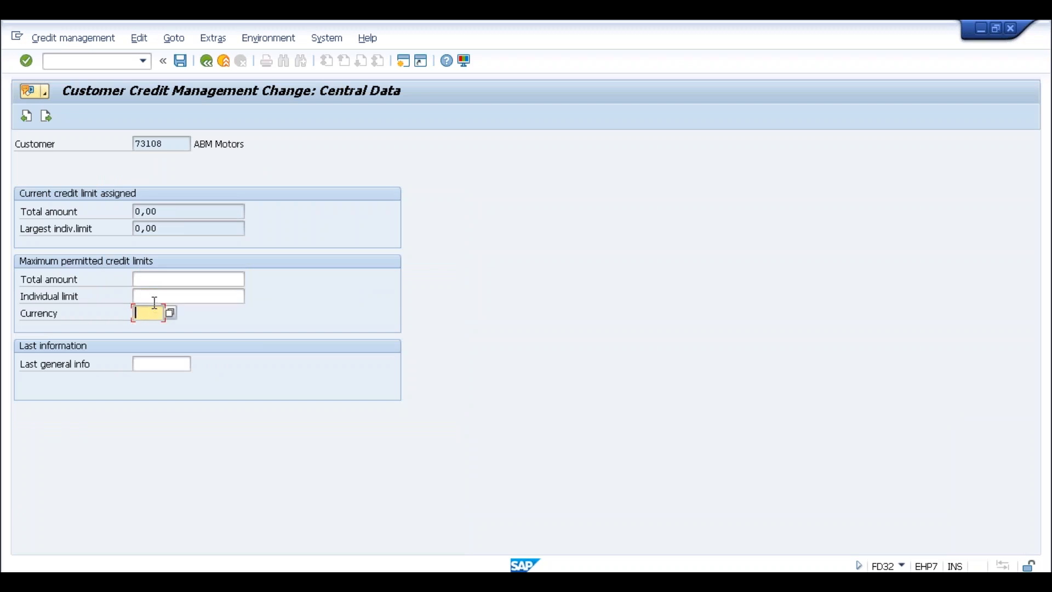
left_click(155, 296)
key("Return")
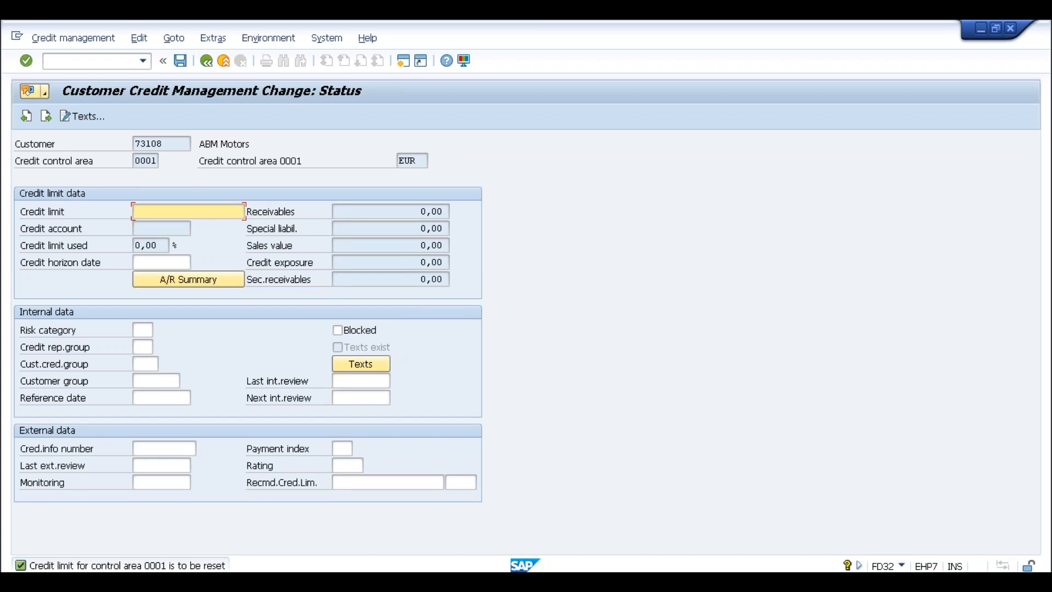
Return to the S/4HANA business partner session and close the credit check simulation
key("alt+Tab")
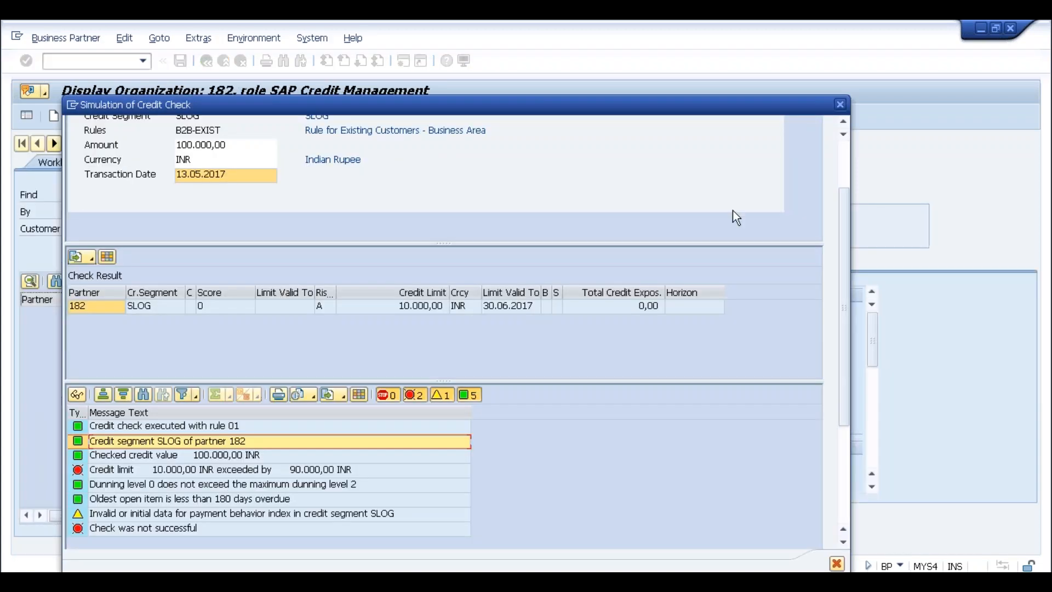
left_click(841, 104)
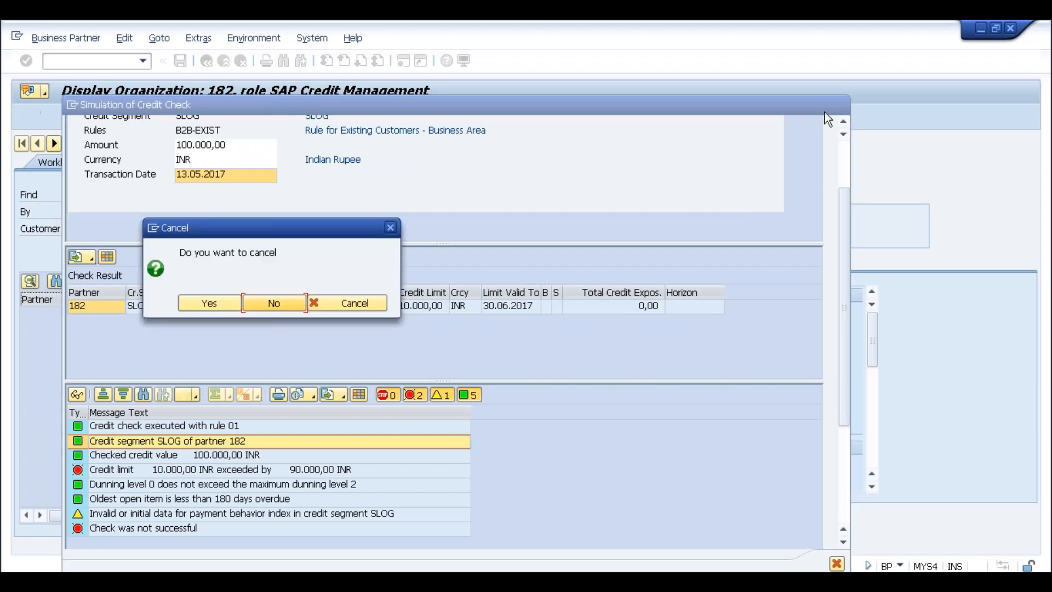
left_click(219, 301)
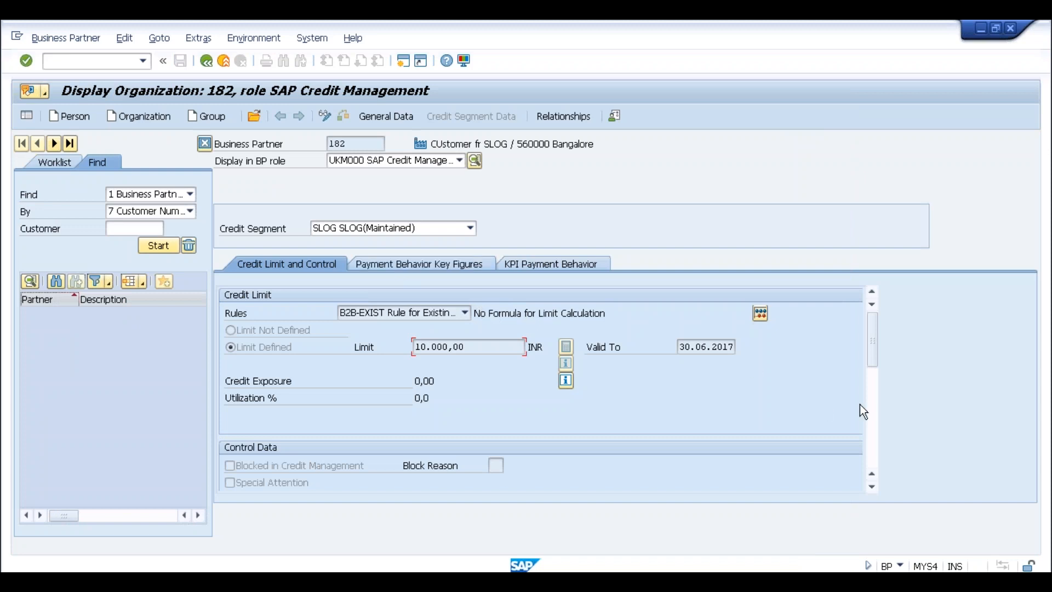
Try to make the displayed business partner editable, and switch to the session where its SAP Credit Management role is open in change mode
left_click(874, 405)
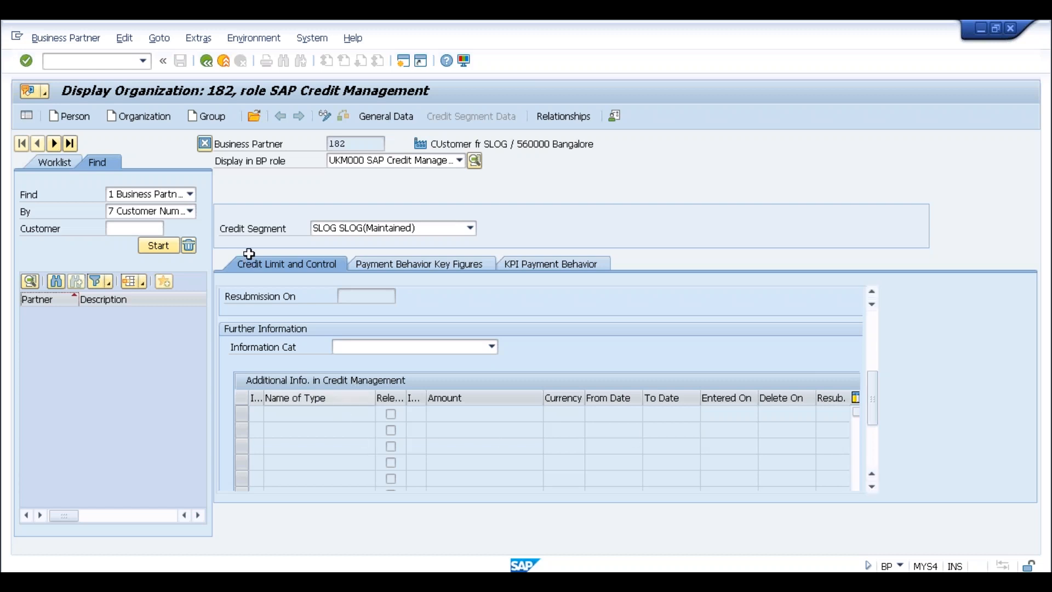
left_click(330, 115)
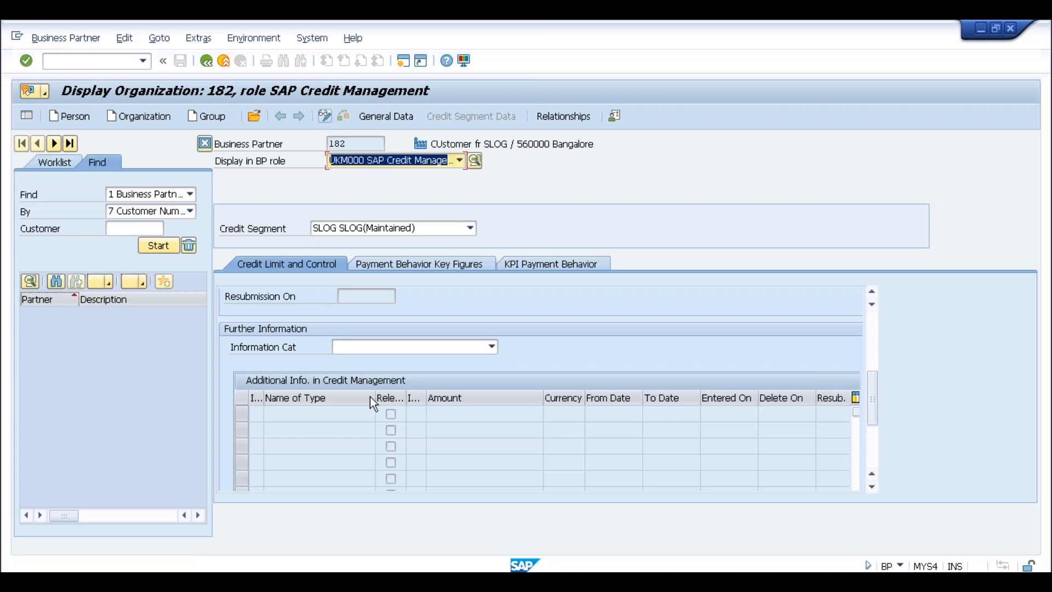
key("alt+Tab")
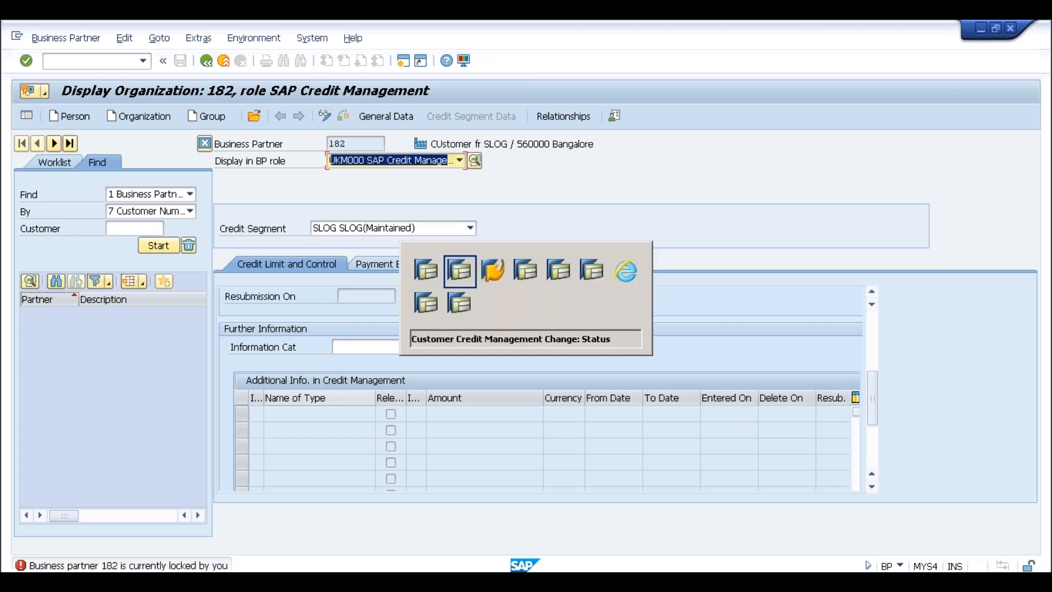
key("alt+Tab")
key("alt+Tab")
key("alt+Tab")
key("alt+Tab")
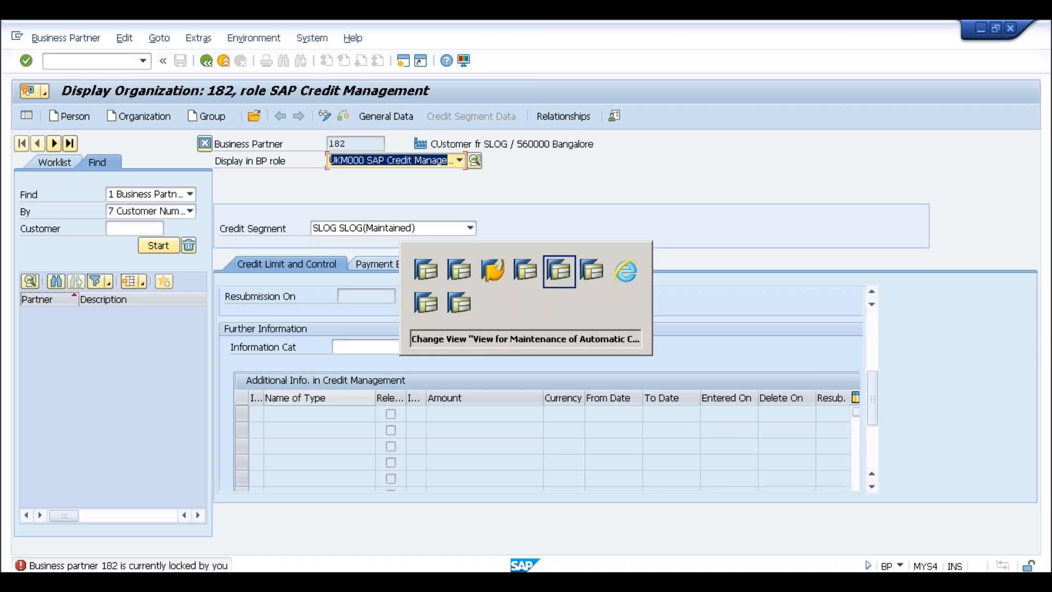
key("alt+Tab")
key("alt+Tab")
key("alt+Tab")
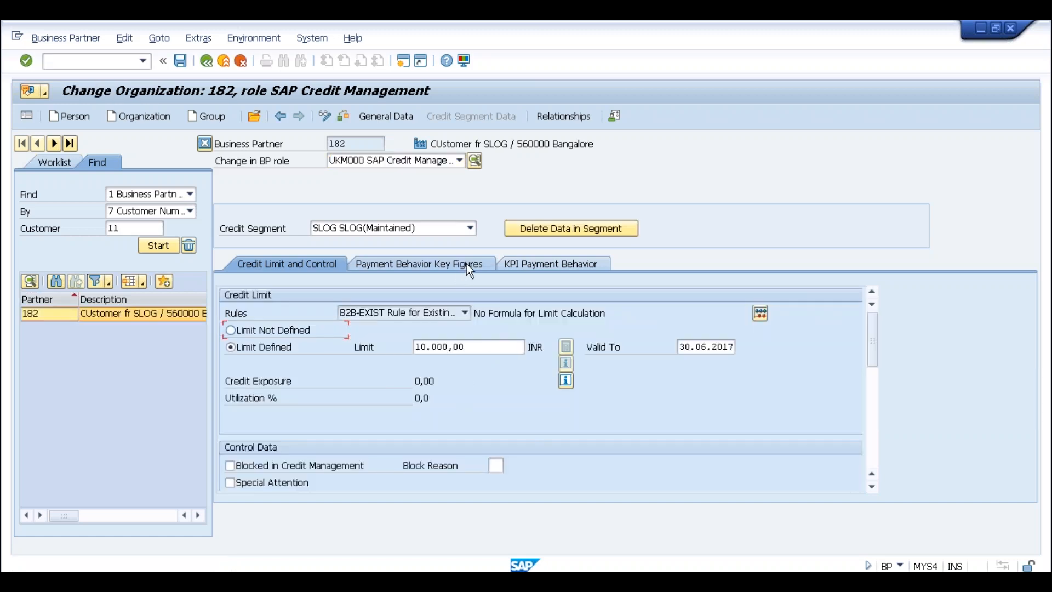
Assign individual step 020, Check for Maximum Document Value, to the first row of the additional credit management information
left_click(873, 441)
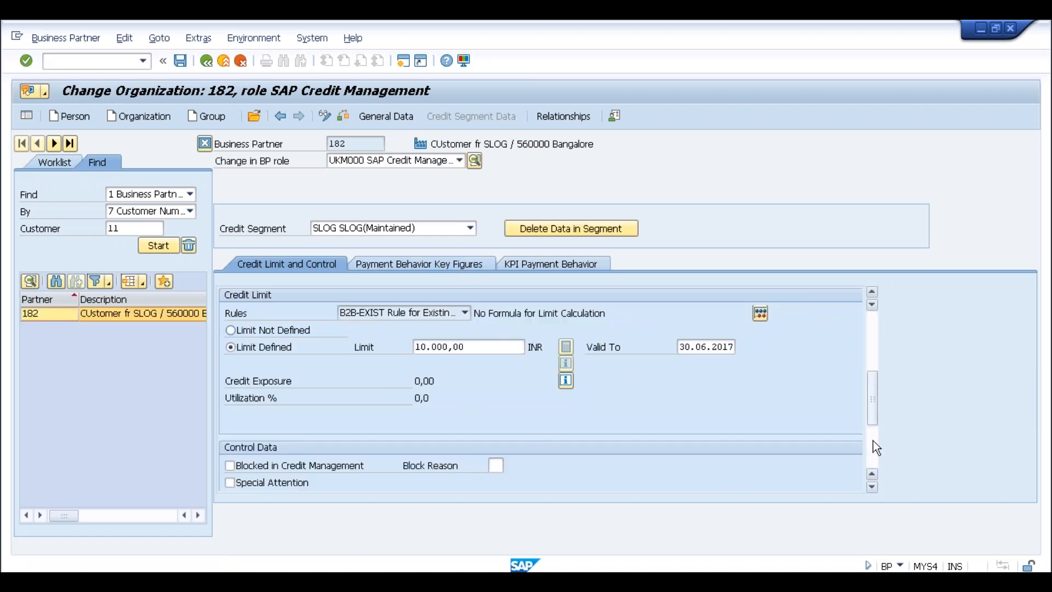
left_click(426, 413)
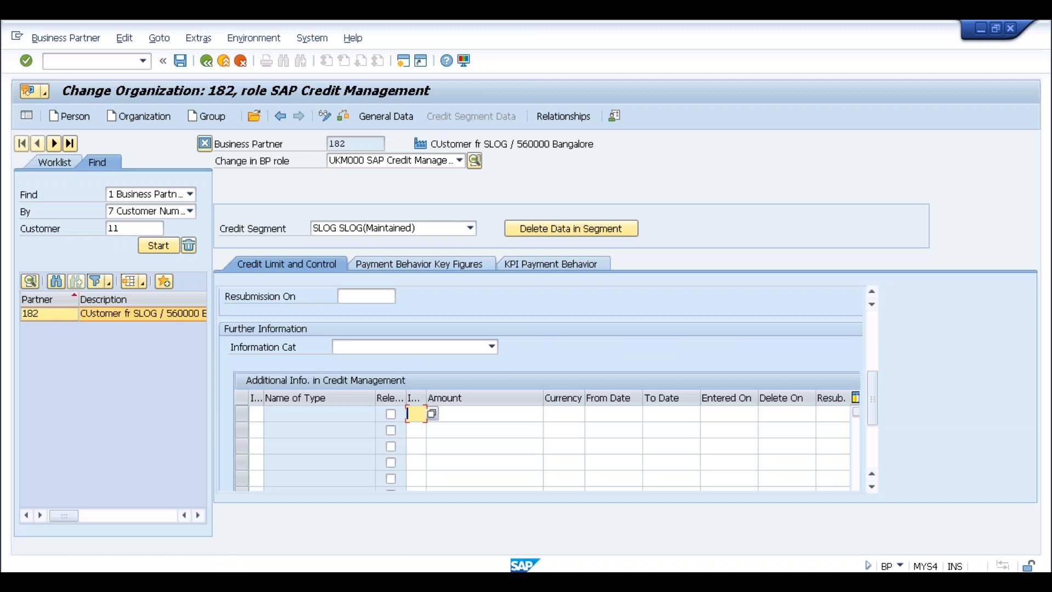
left_click(431, 412)
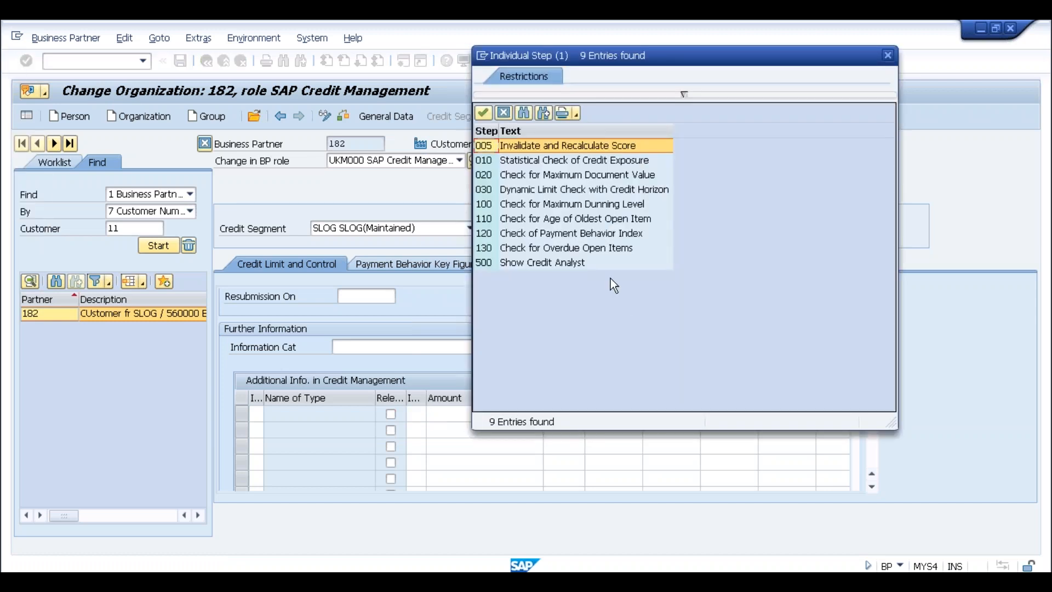
double_click(537, 179)
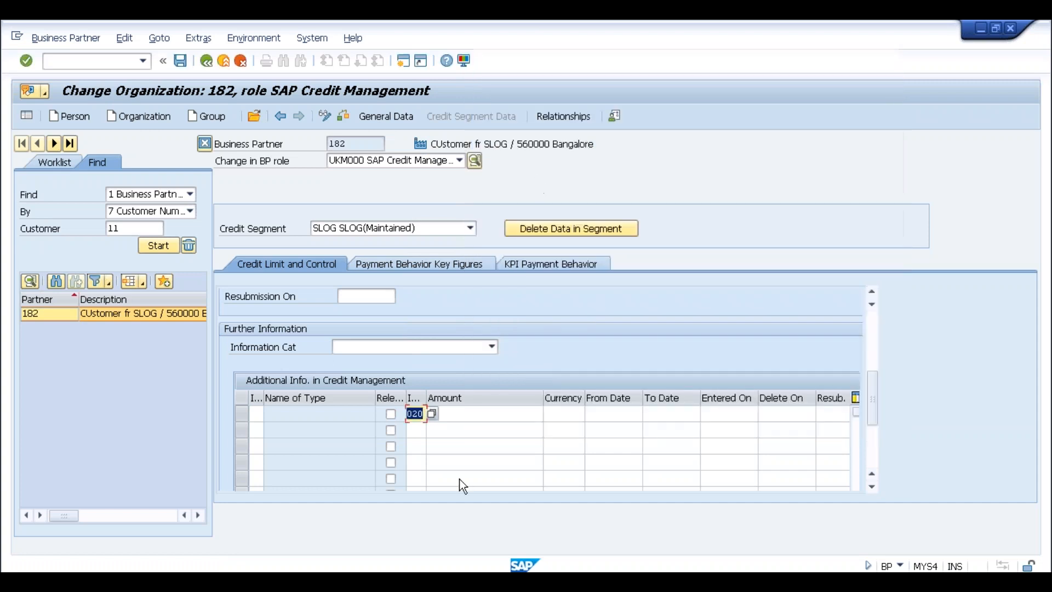
Look up the available individual steps for the second row of the additional credit management information without choosing one
left_click(499, 414)
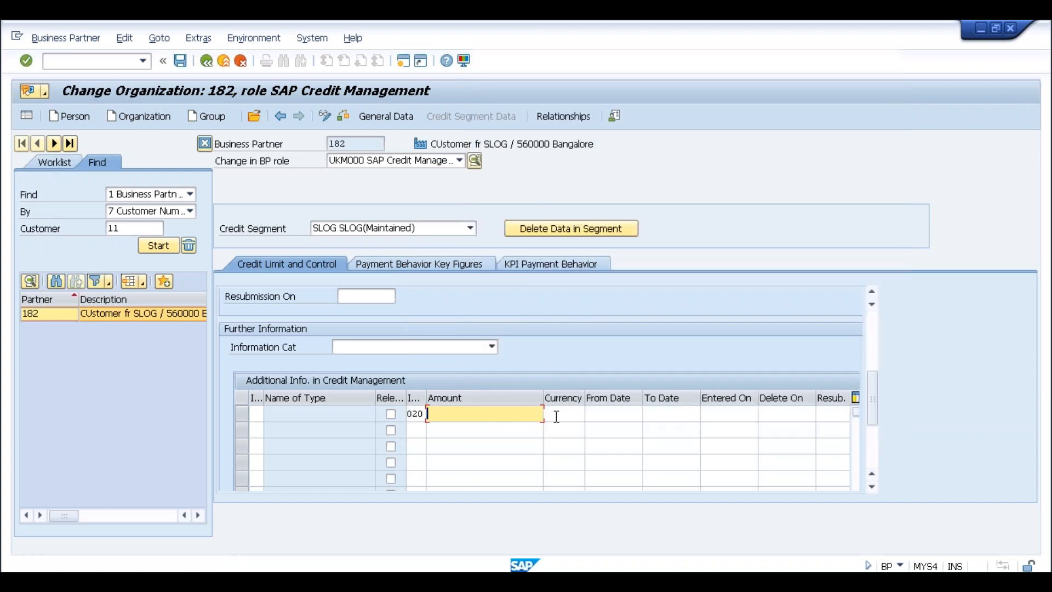
left_click(417, 430)
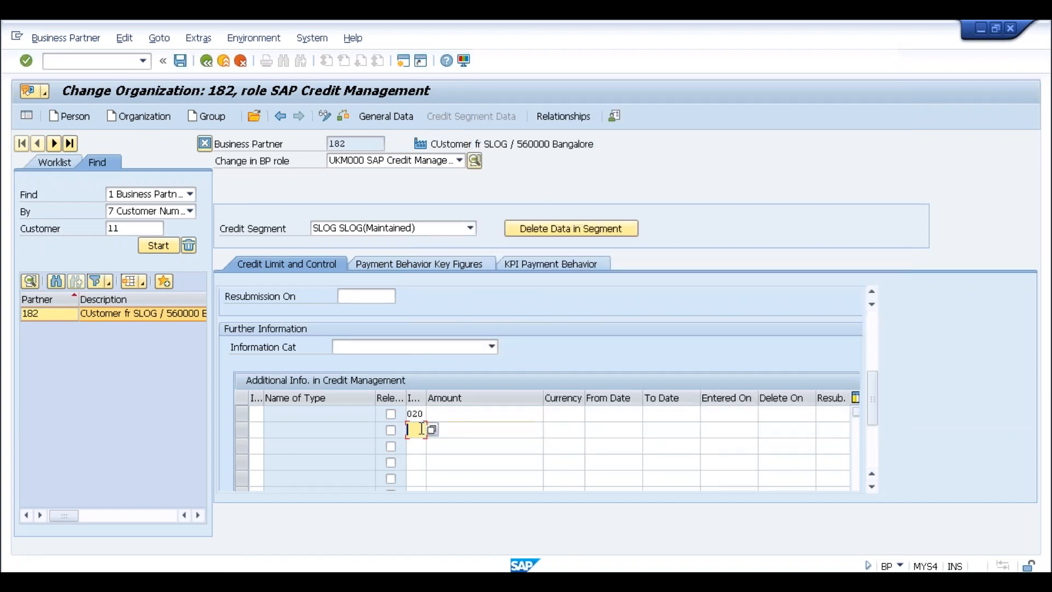
left_click(432, 430)
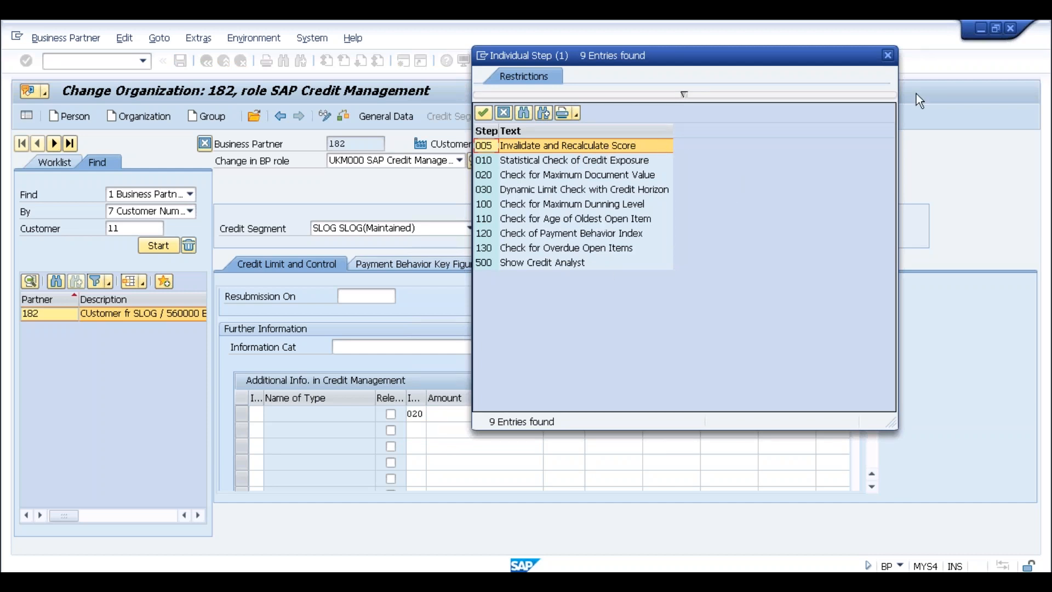
left_click(888, 55)
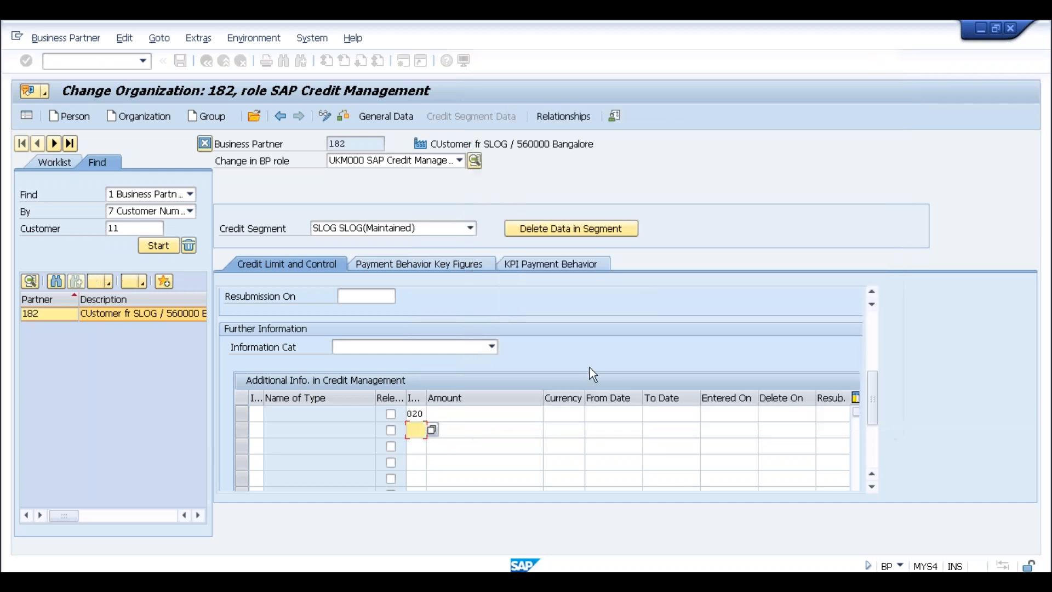
Reselect individual step 020, Check for Maximum Document Value, in the first row of the additional credit management information
left_click(415, 414)
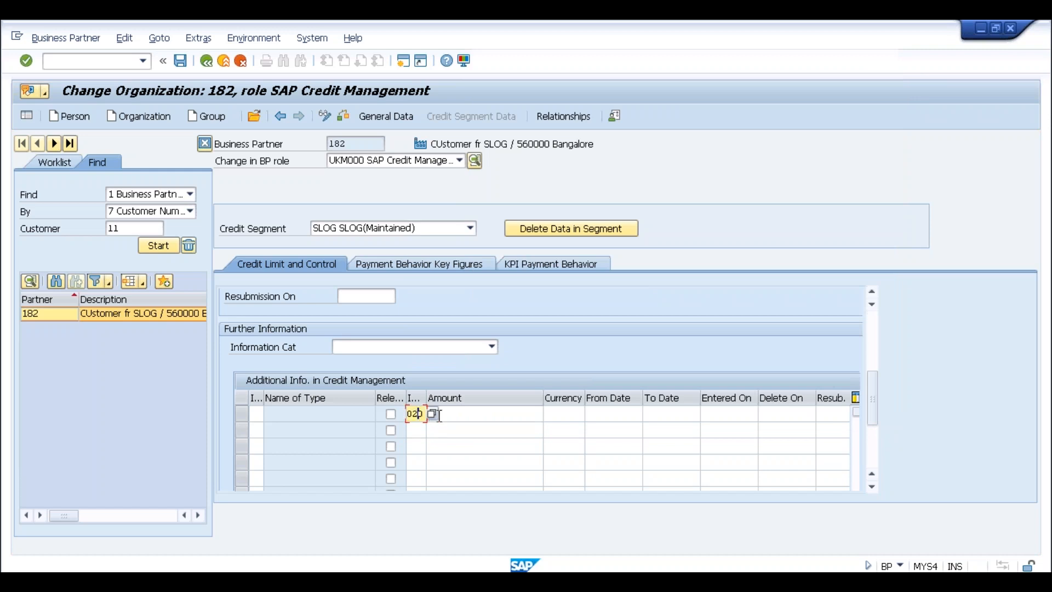
left_click(432, 413)
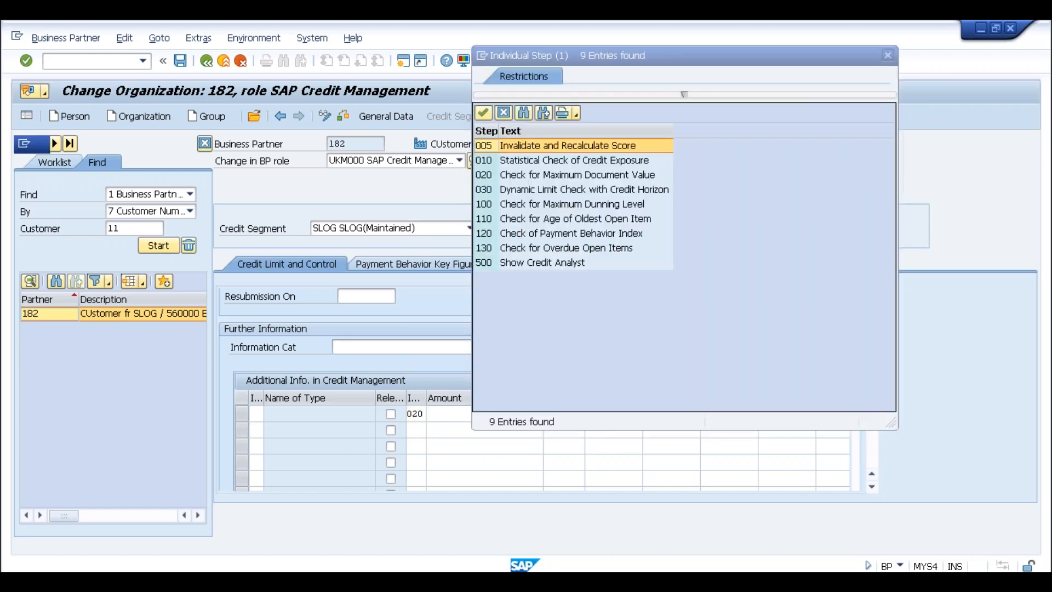
left_click(565, 177)
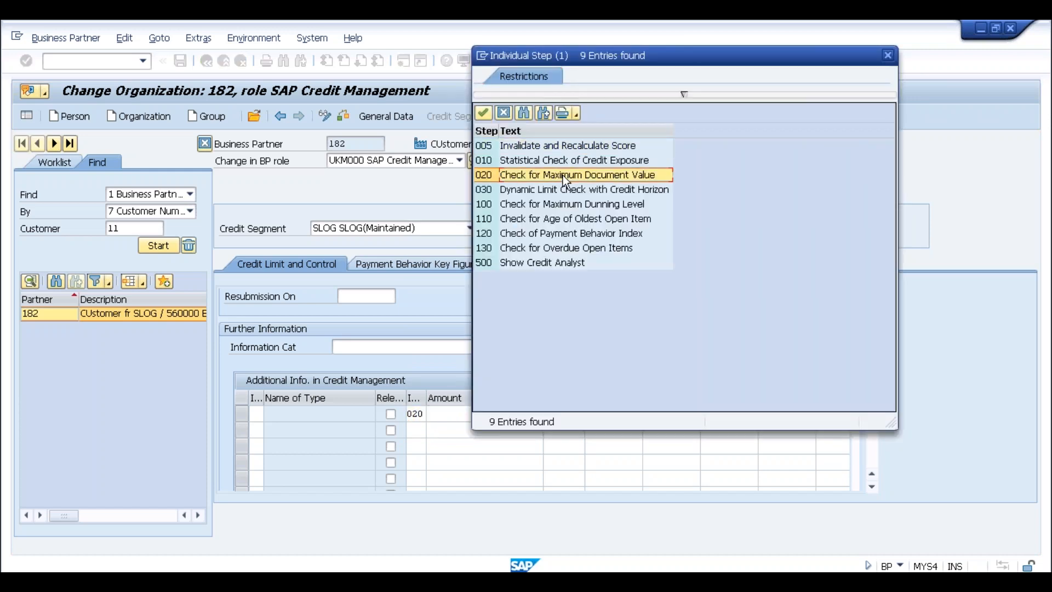
double_click(563, 175)
Examine the amount, currency and from/to date fields of the step 020 row and the available information categories
left_click(500, 415)
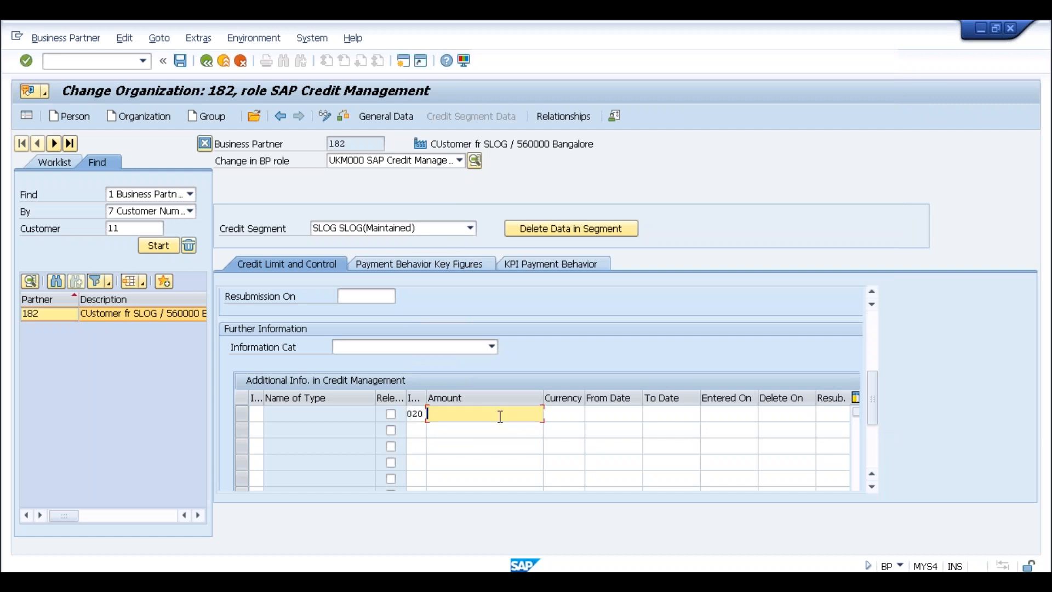
left_click(609, 416)
left_click(672, 412)
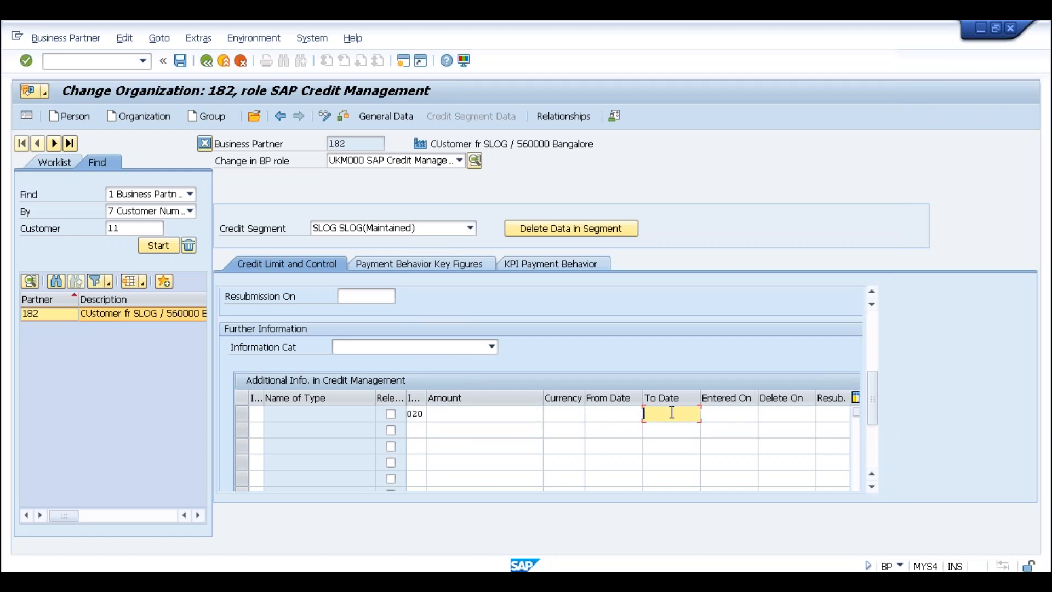
left_click(527, 419)
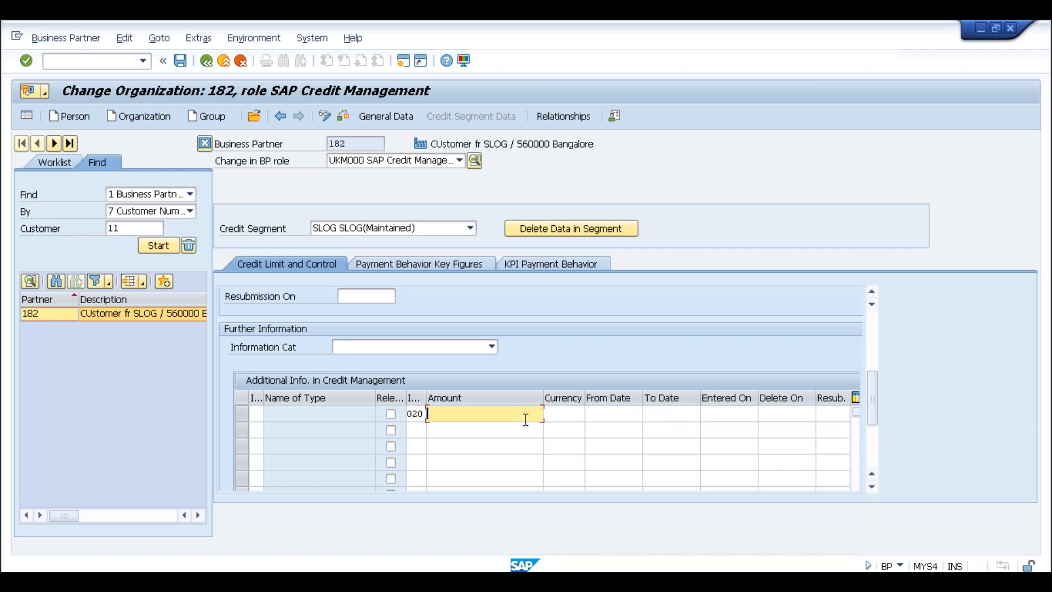
left_click(490, 349)
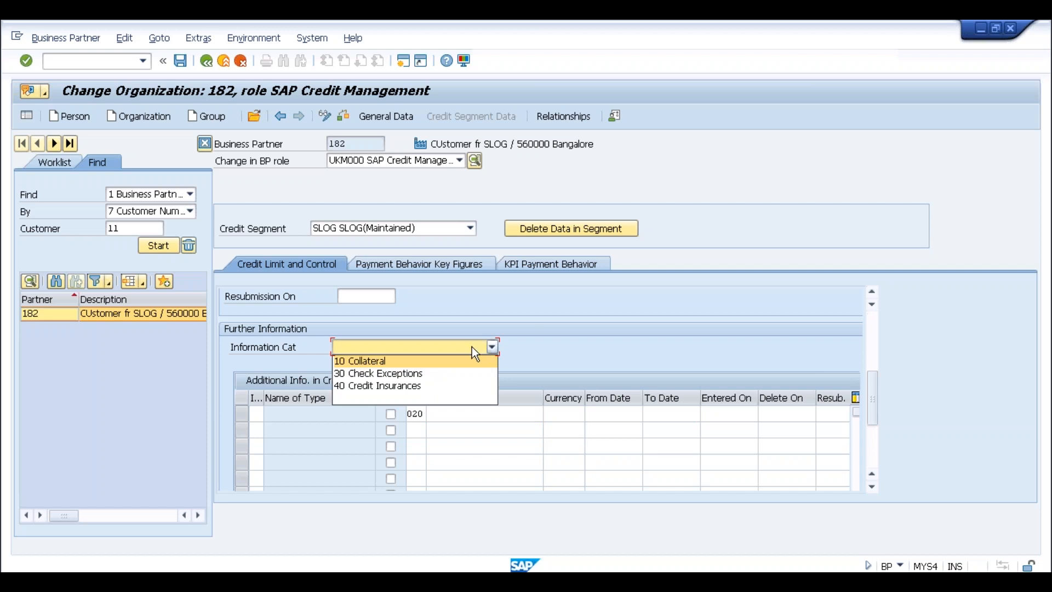
left_click(530, 349)
left_click(481, 414)
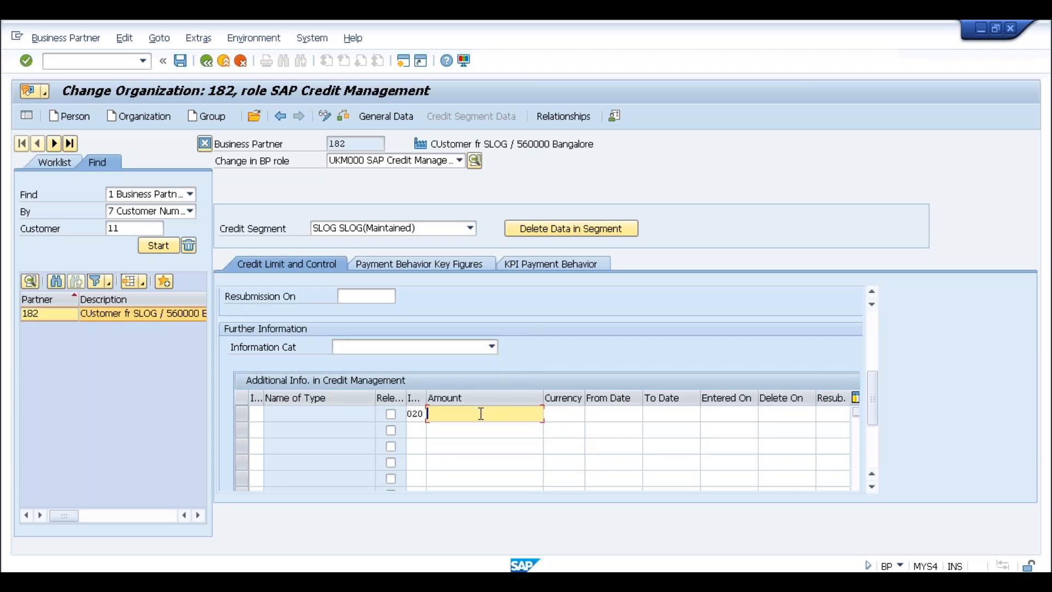
left_click(546, 414)
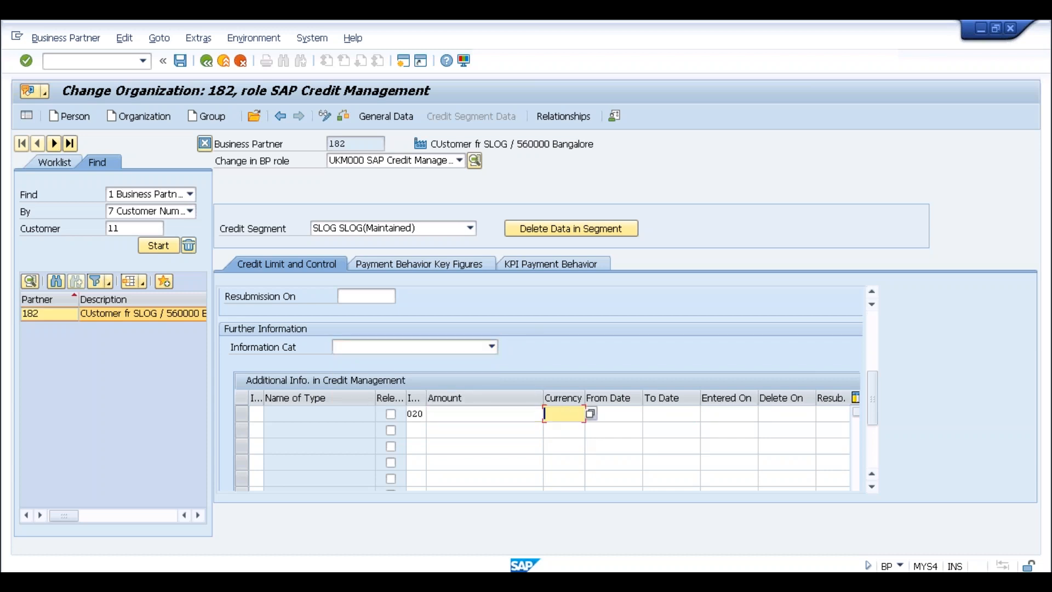
left_click(609, 414)
left_click(665, 415)
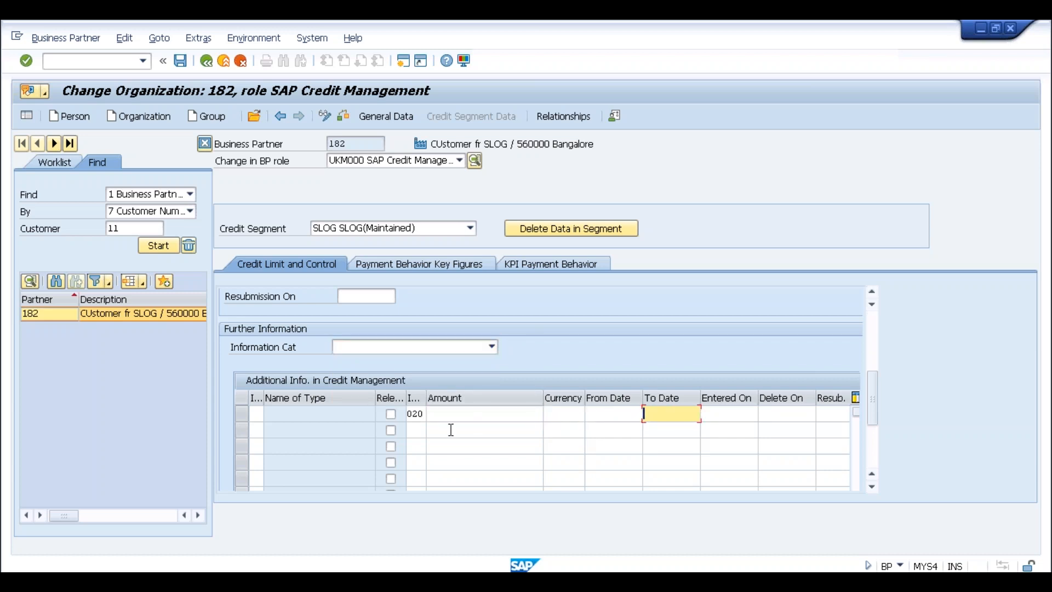
Look up the possible information types for the first row and review the rest of the credit limit and control data
left_click(253, 414)
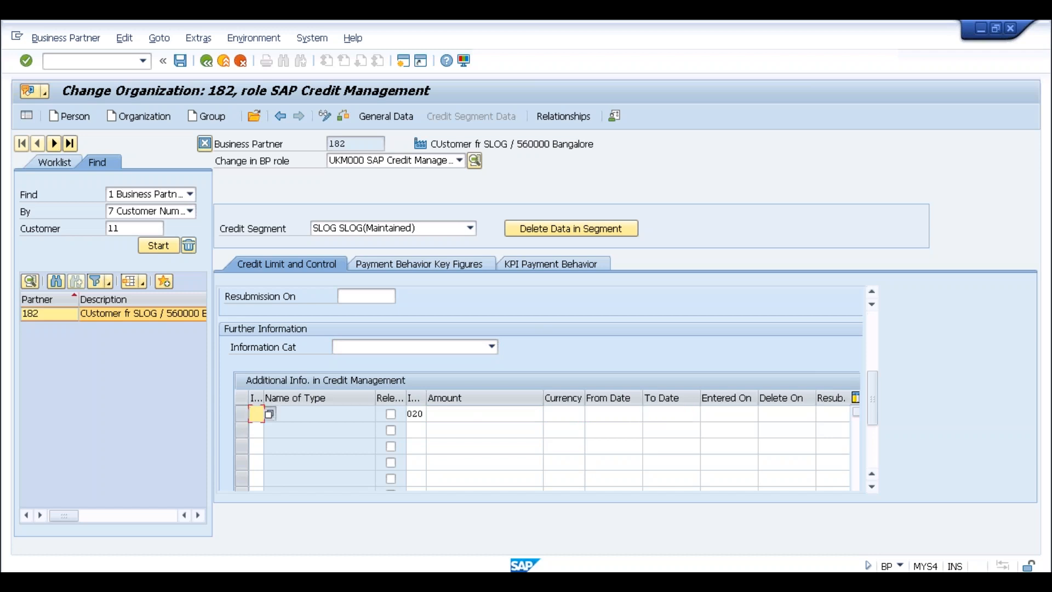
key("F4")
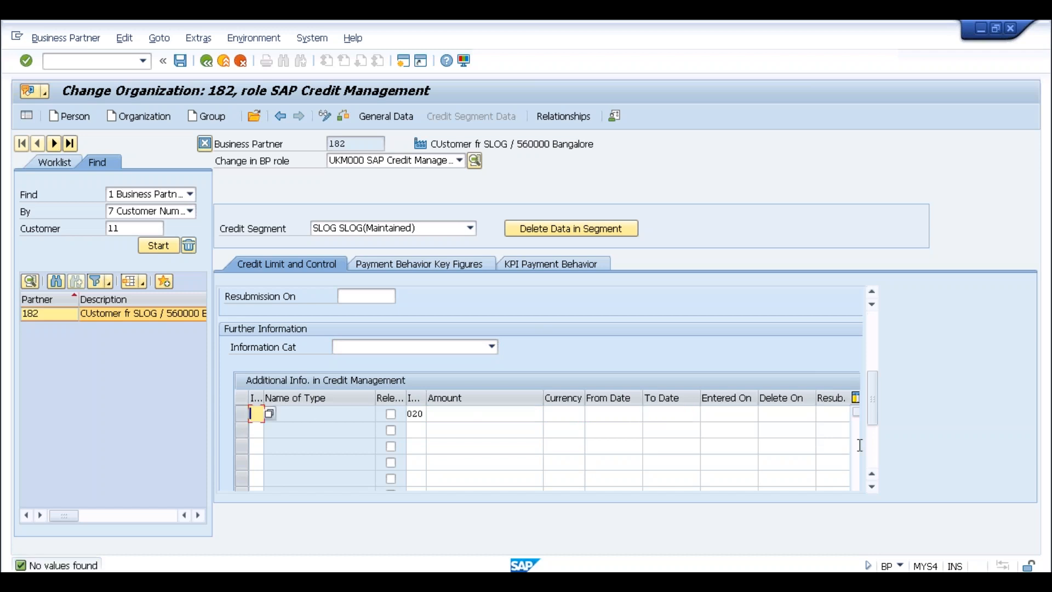
scroll(871, 446, "down", 5)
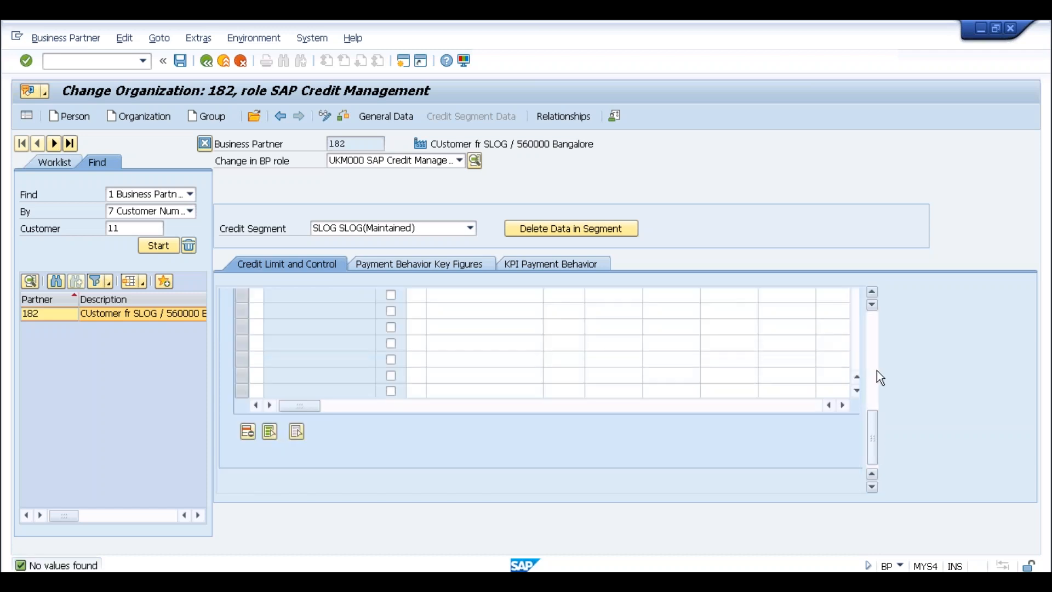
scroll(876, 369, "up", 5)
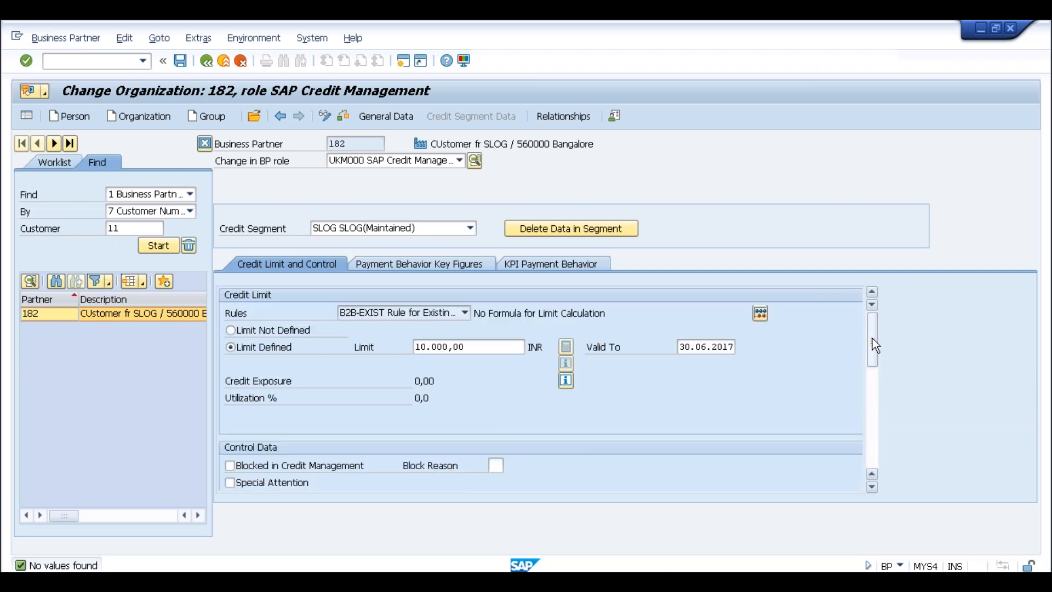
scroll(873, 387, "down", 3)
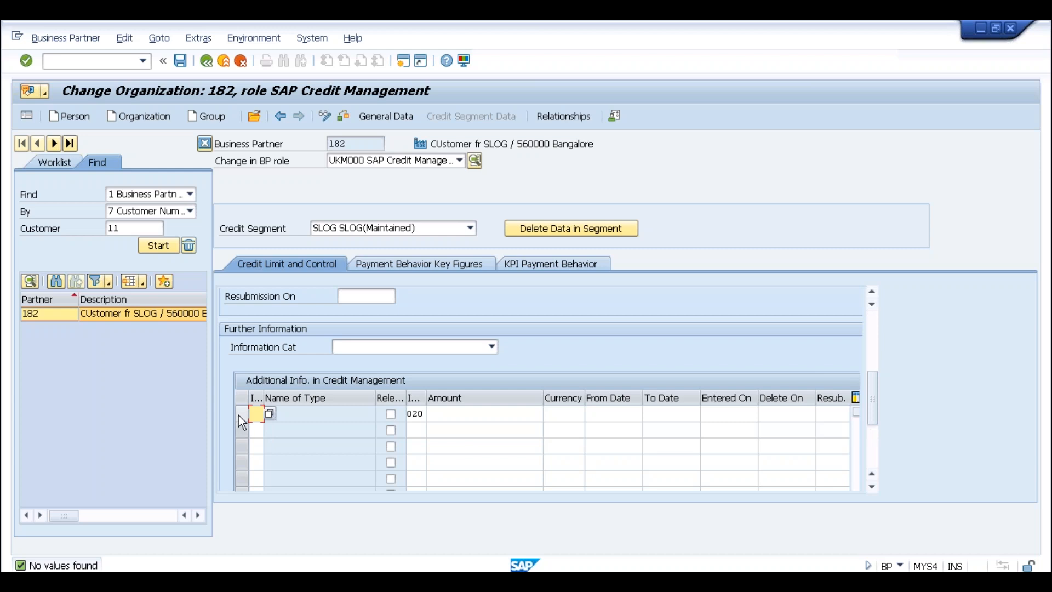
Clear individual step 020 from the first row of the additional credit management information and confirm the entry
left_click(419, 414)
key("BackSpace")
key("BackSpace")
key("BackSpace")
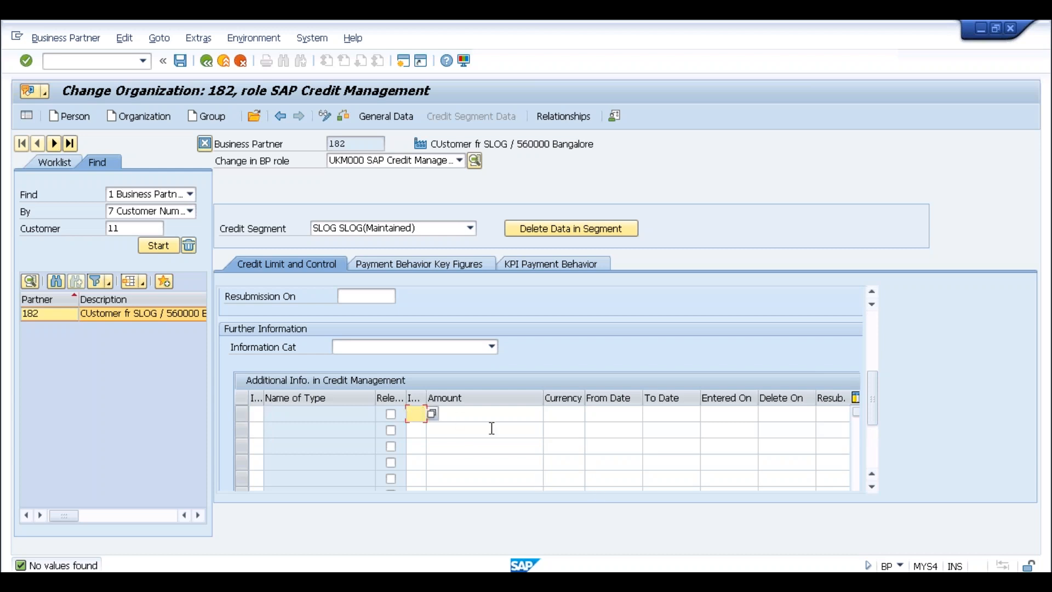
key("Return")
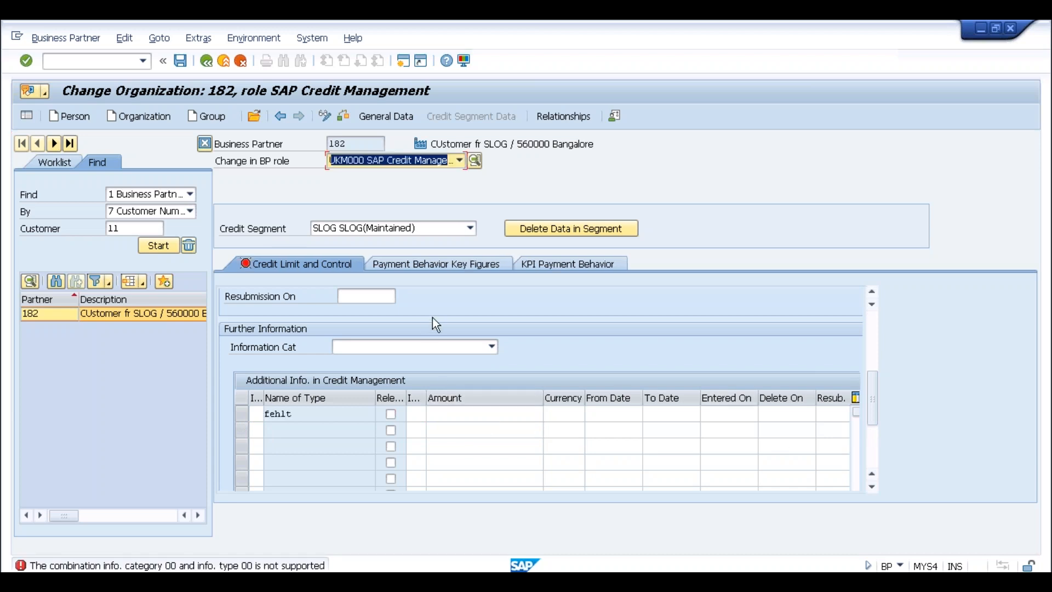
Leave the business partner transaction without saving, using /n, and switch to the session displaying the same partner's SAP Credit Management role
left_click(76, 61)
type("/n")
key("Return")
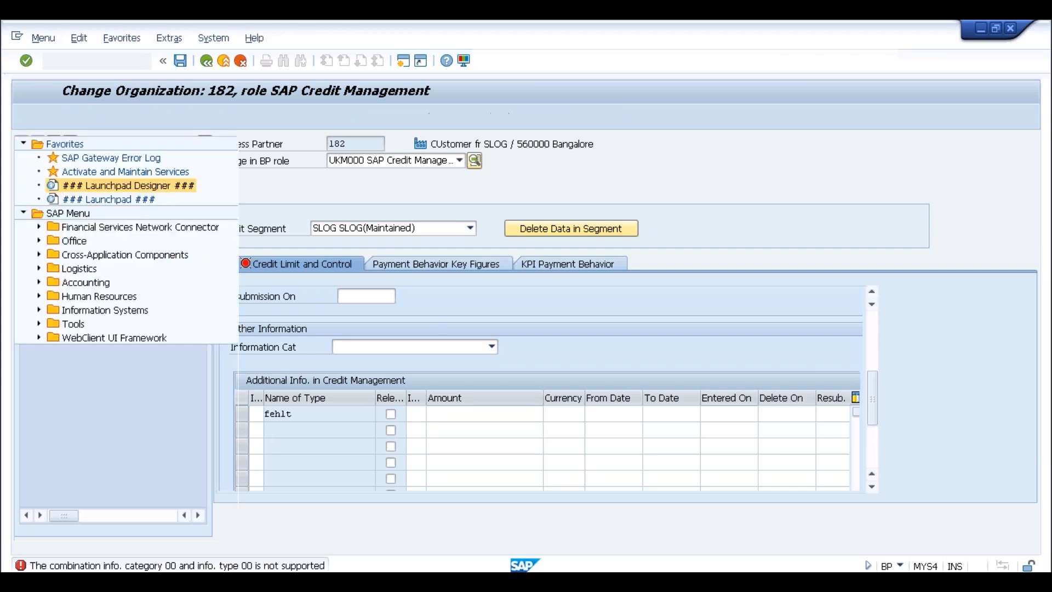
key("alt+Tab")
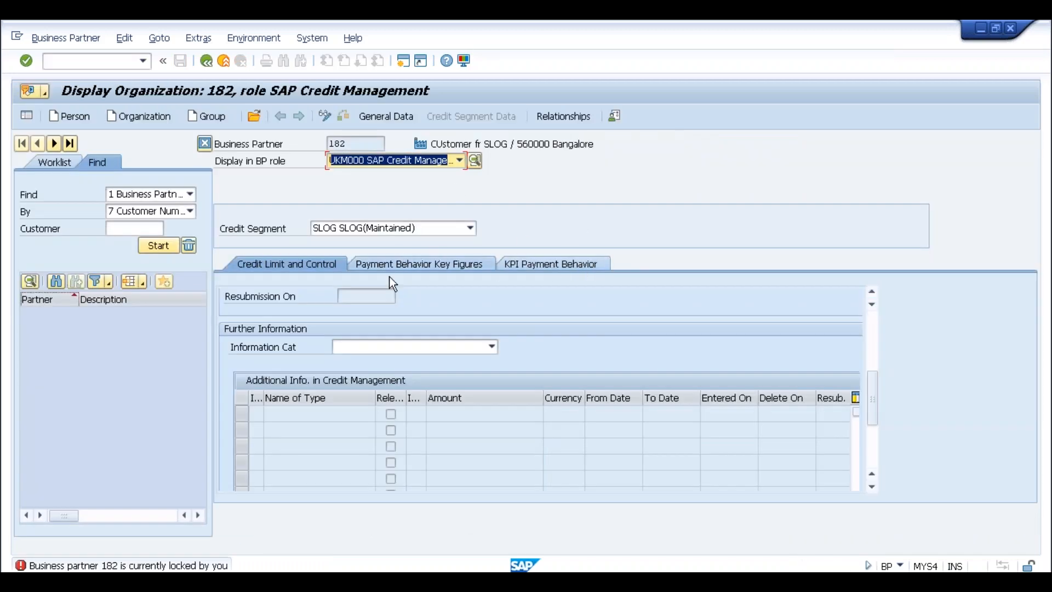
Review the partner's credit limit for segment SLOG, open the credit check simulation and cancel it without running a check
left_click(873, 328)
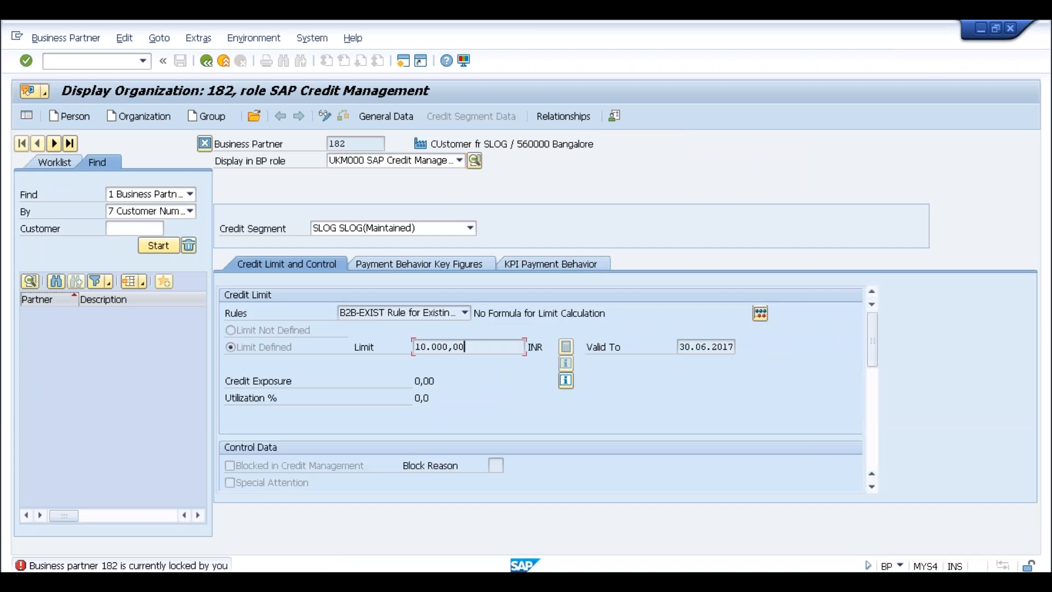
left_click(417, 347)
left_click(761, 316)
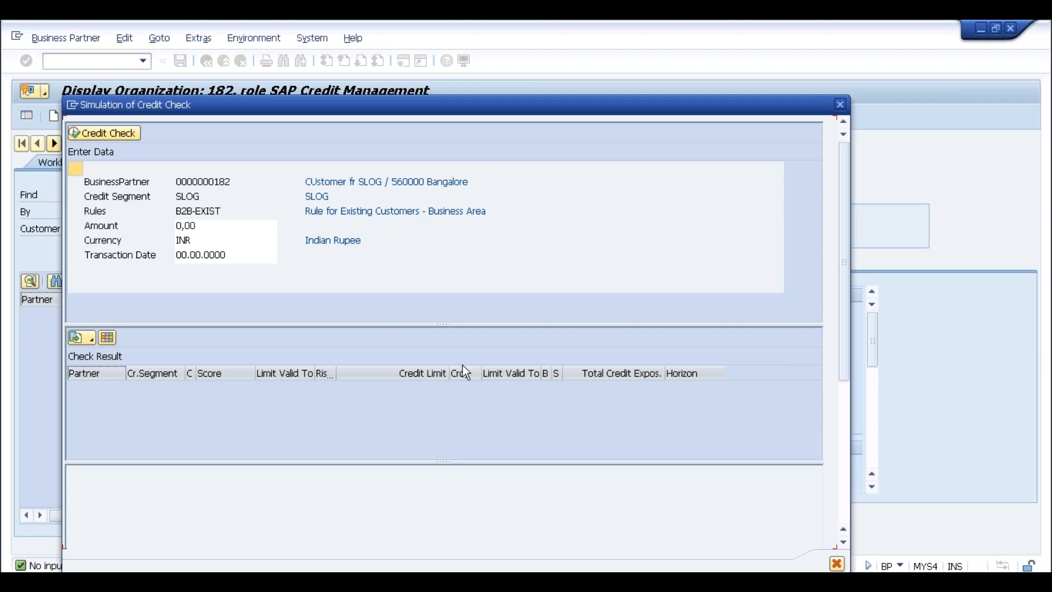
left_click(841, 106)
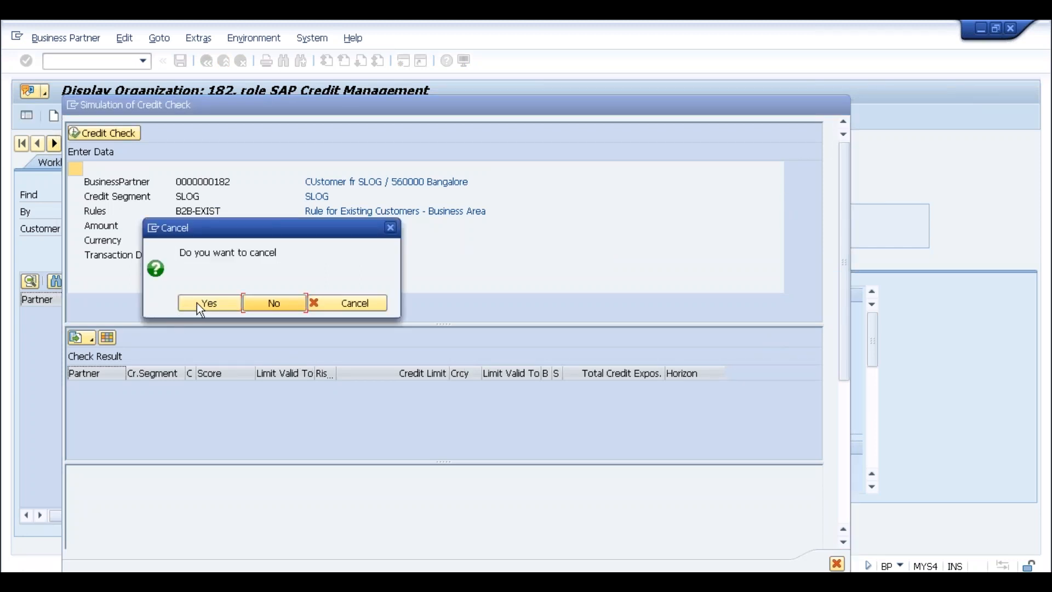
left_click(202, 302)
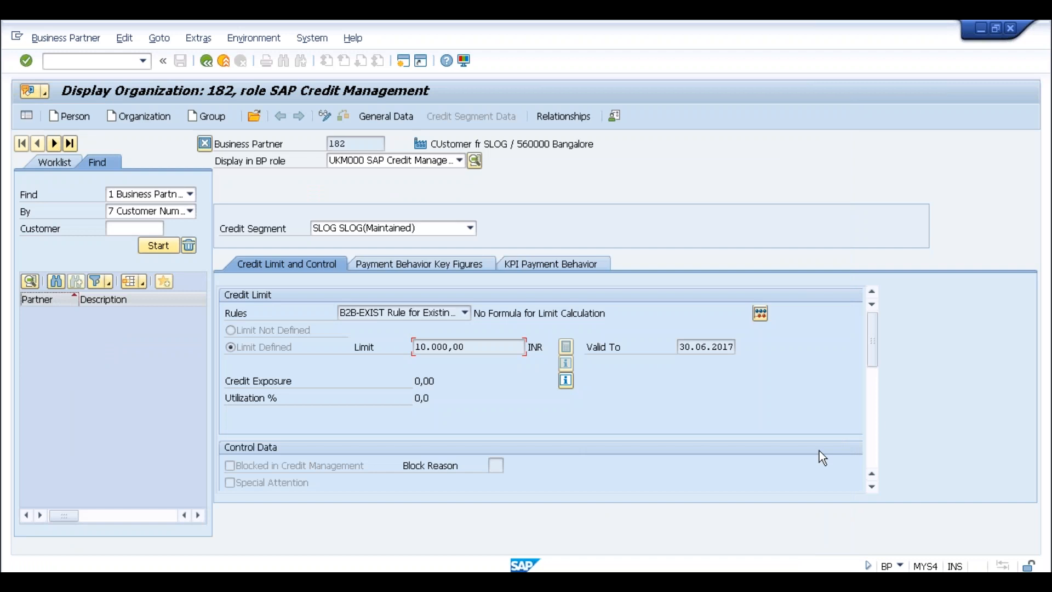
Switch the business partner to change mode and assign individual step 020, Check for Maximum Document Value, to the first additional information row
left_click(327, 113)
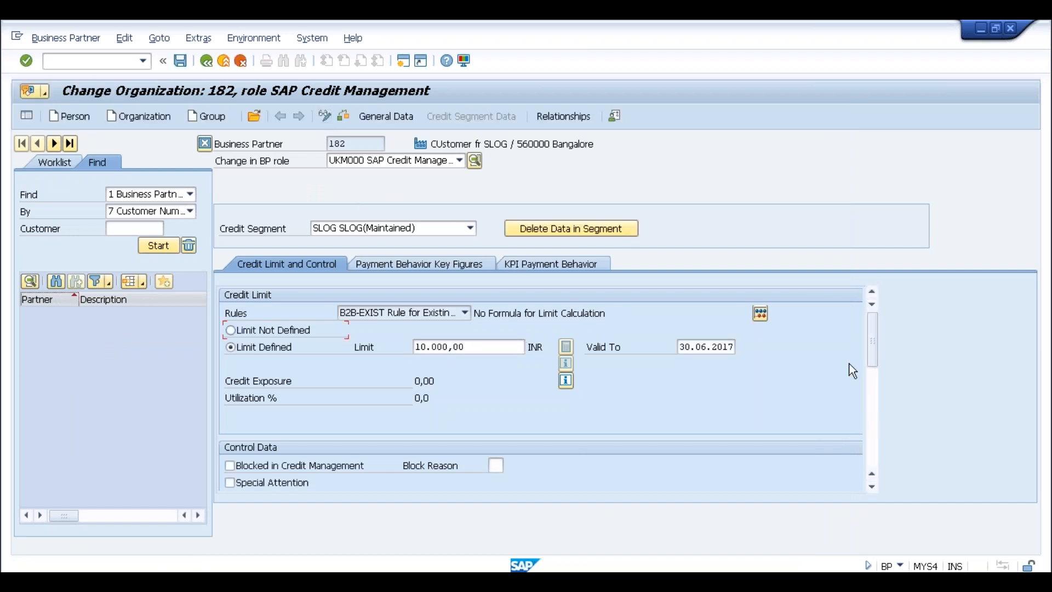
left_click(875, 387)
left_click(418, 413)
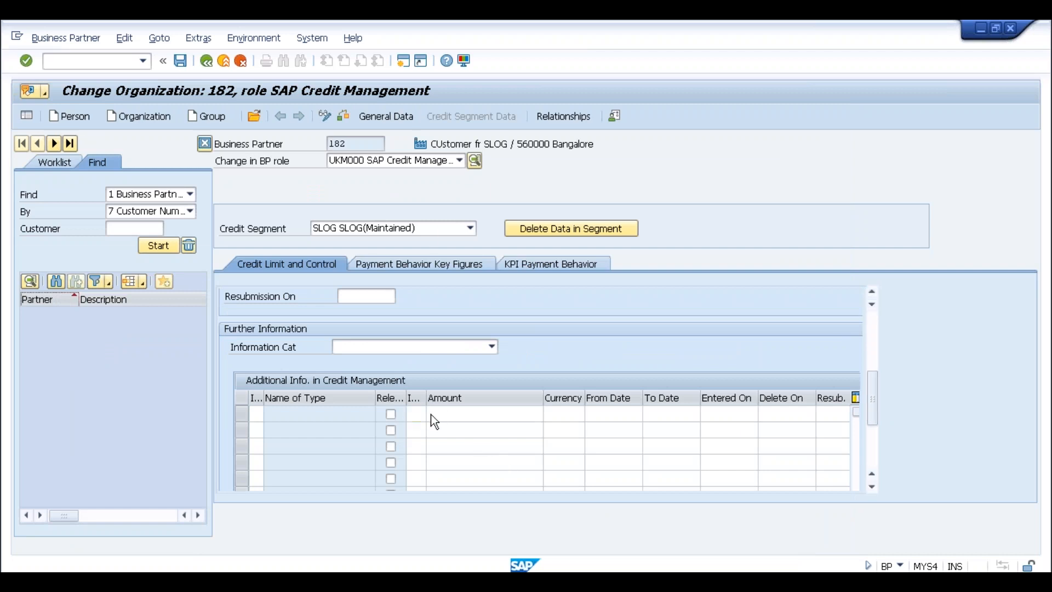
left_click(431, 414)
double_click(97, 203)
Set the amount of the step 020 row to 5000 and its currency to INR, and confirm the entries
left_click(499, 415)
type("2")
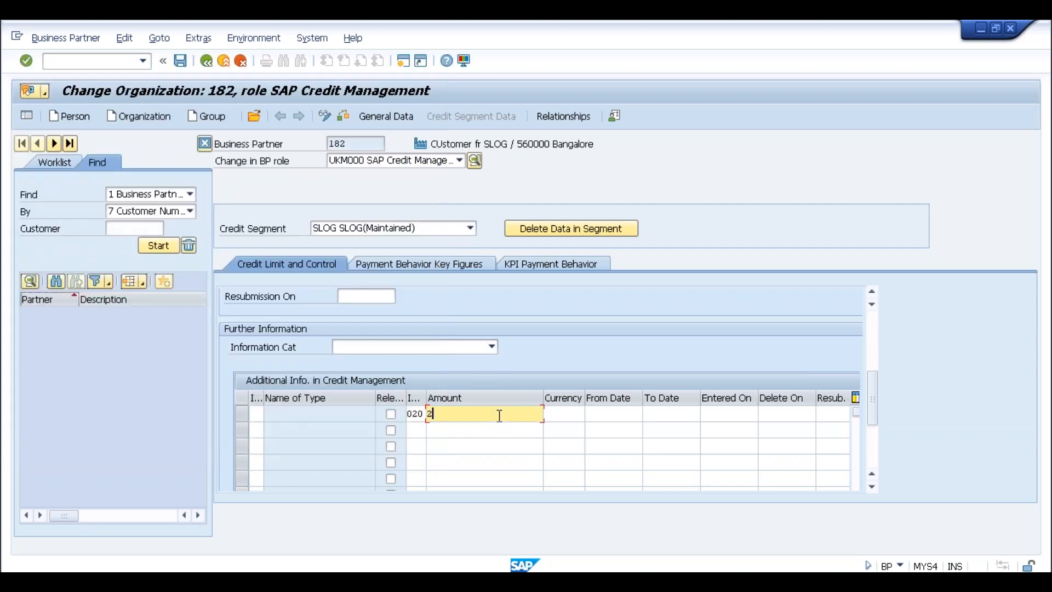
type("000")
key("BackSpace")
key("BackSpace")
key("BackSpace")
key("BackSpace")
type("5000")
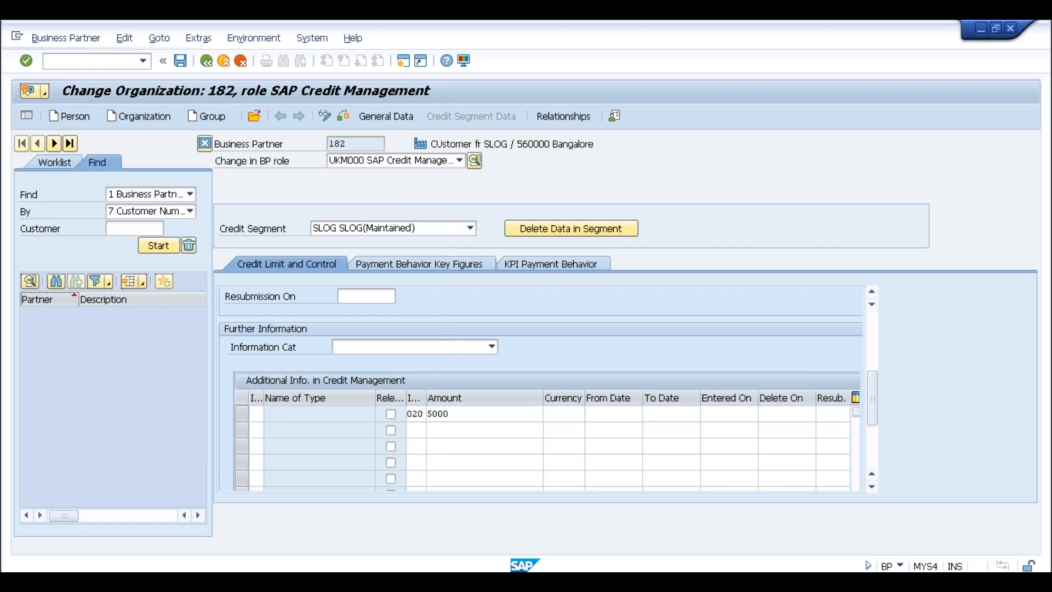
key("Return")
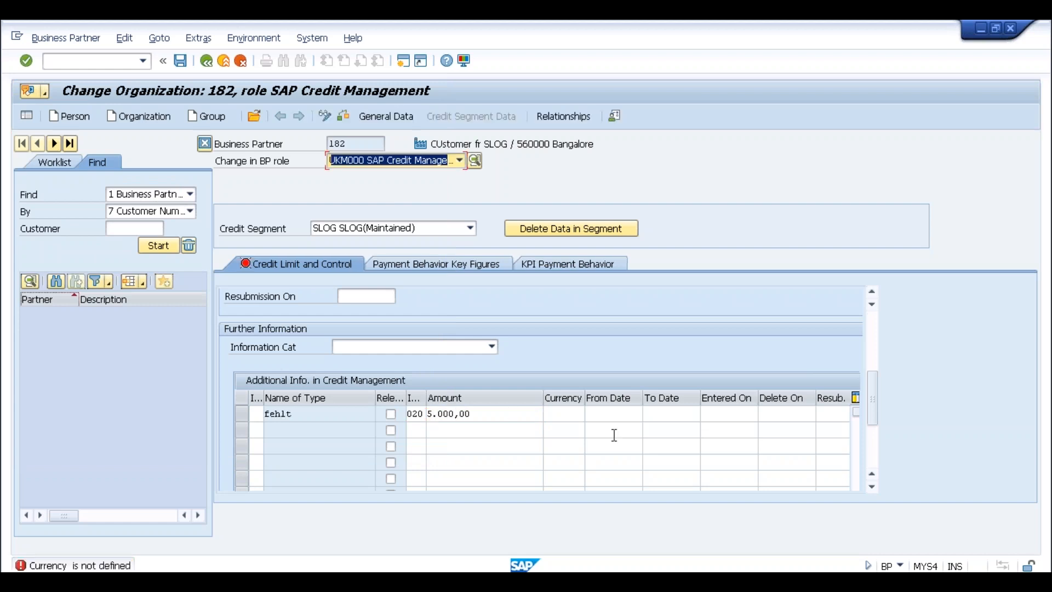
left_click(566, 417)
type("inr")
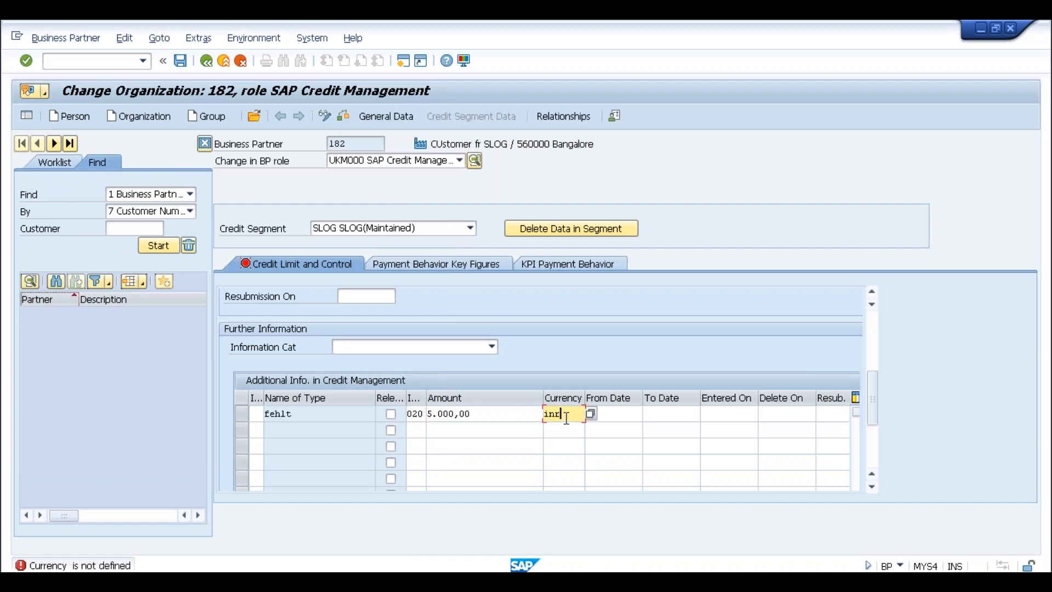
key("Return")
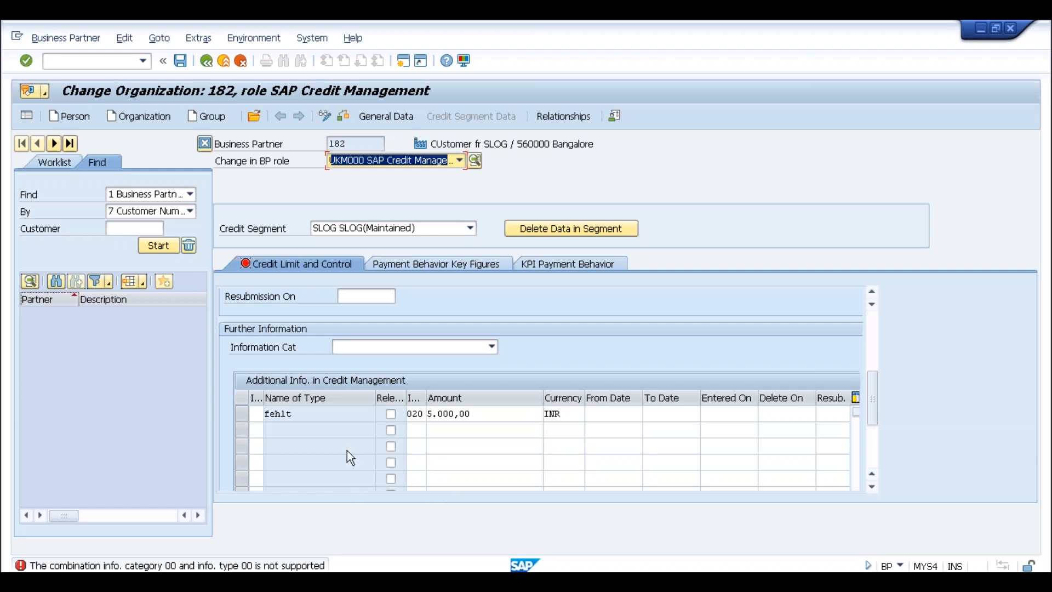
Set the information category to 10 Collateral and check the entry fields of the additional information table
left_click(414, 347)
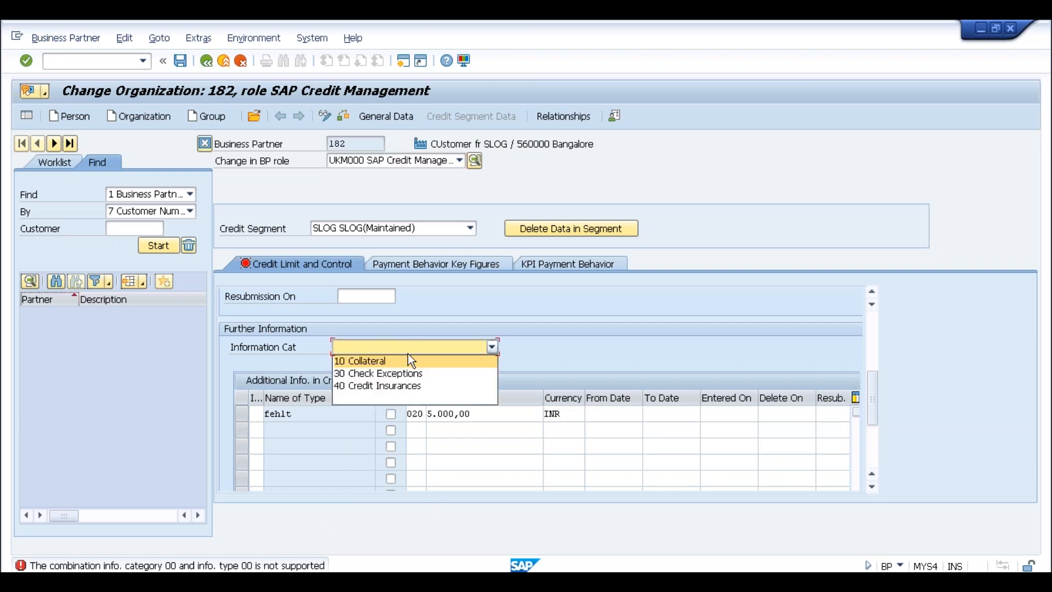
left_click(390, 364)
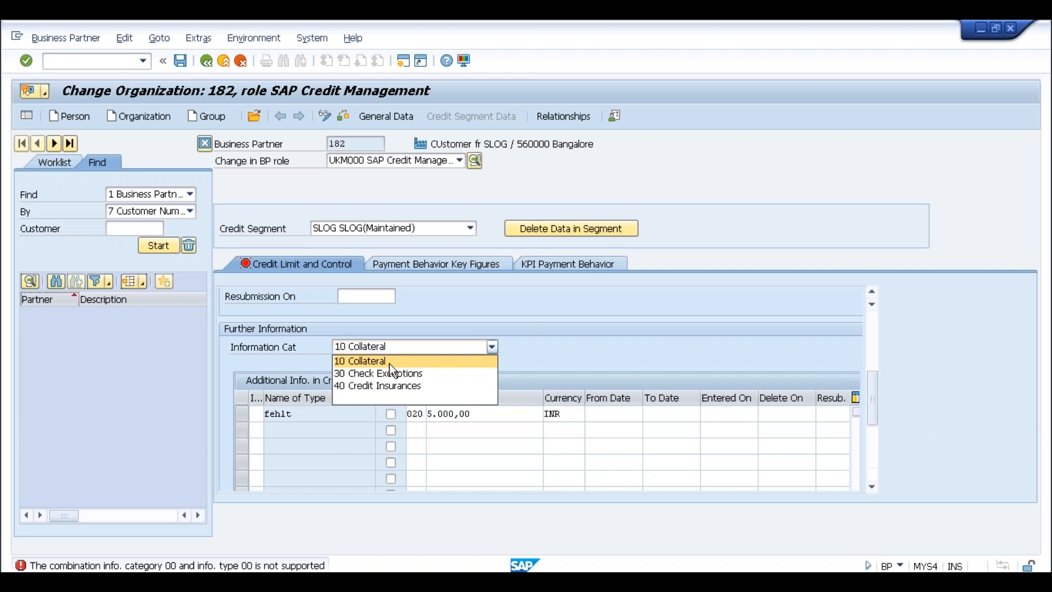
left_click(390, 363)
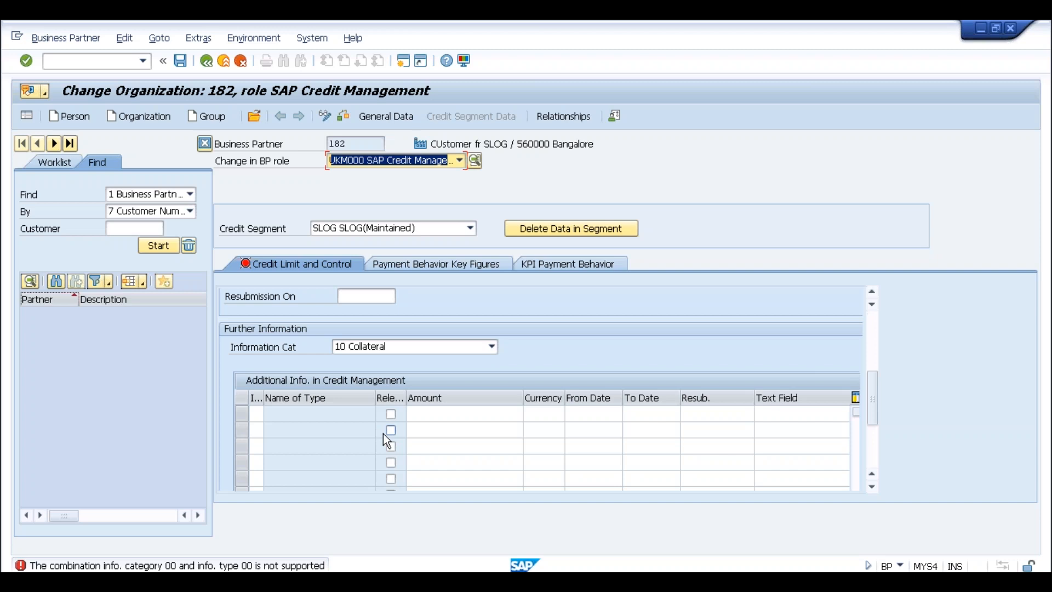
left_click(462, 417)
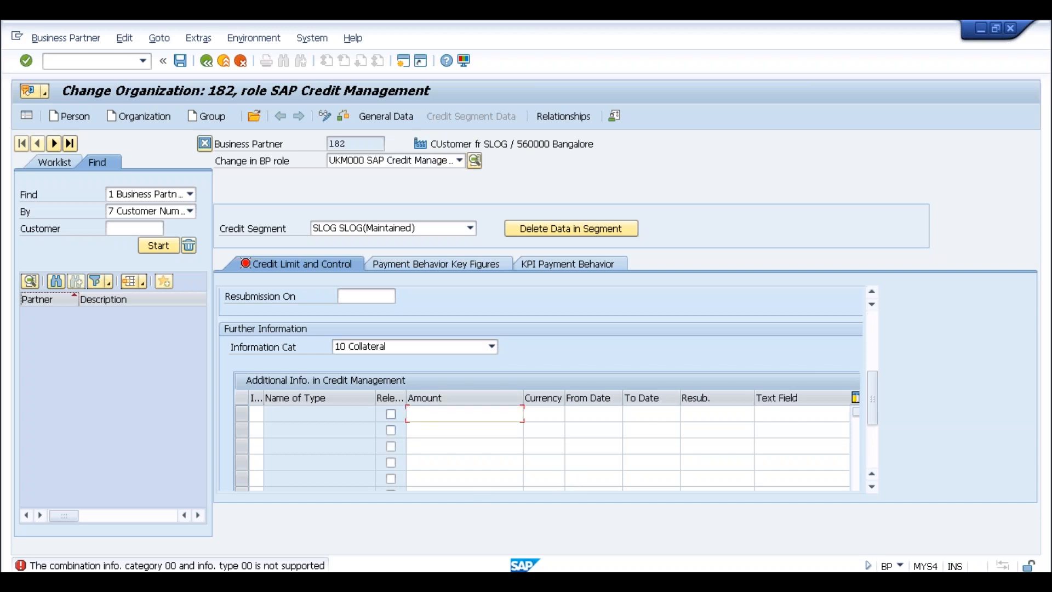
key("shift+Tab")
key("shift+Tab")
key("shift+Tab")
key("shift+Tab")
key("shift+Tab")
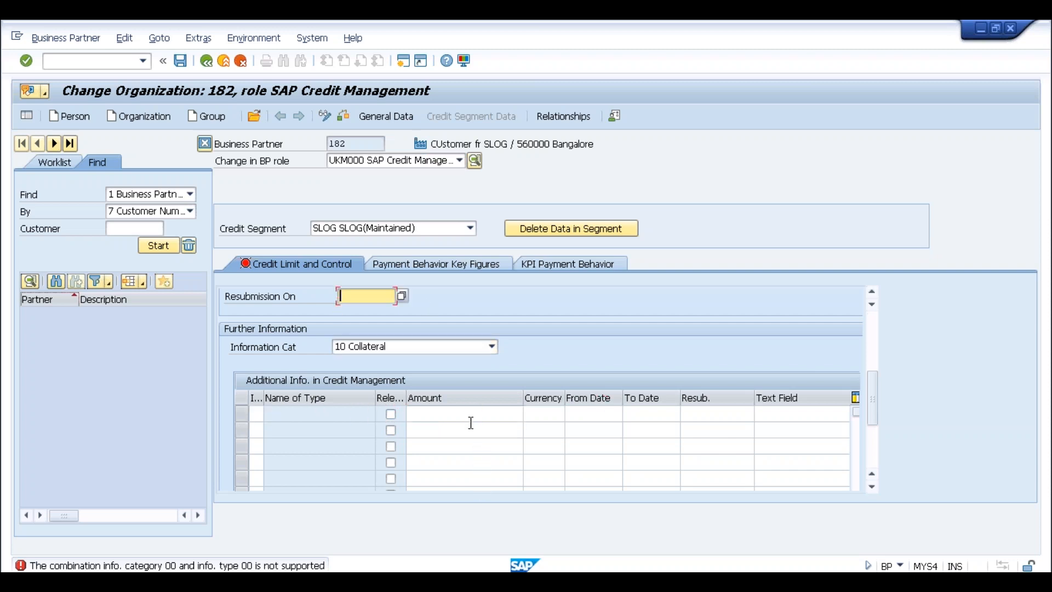
left_click(450, 416)
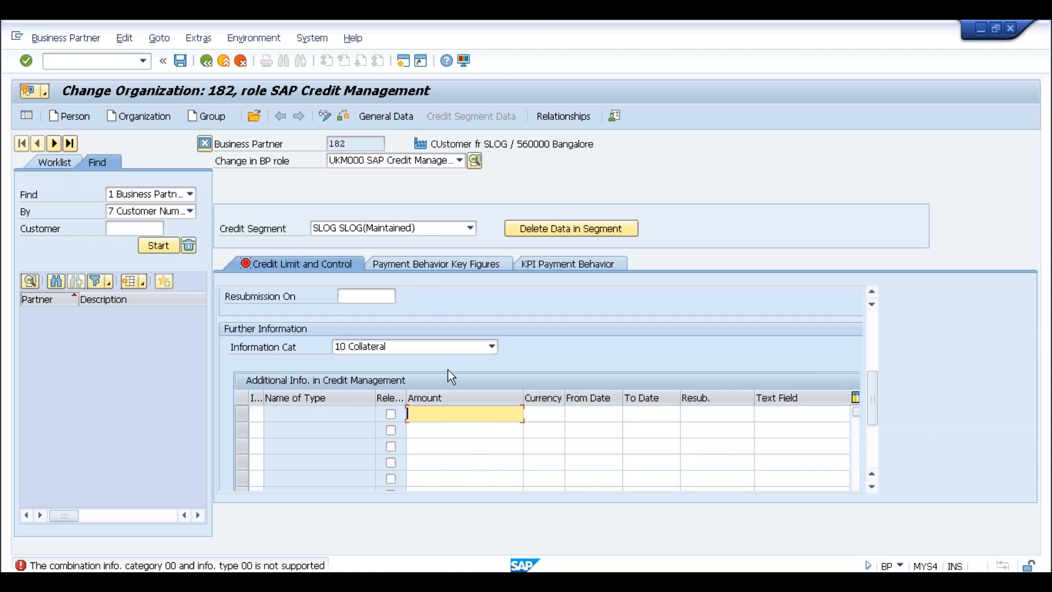
Switch the information category to 30 Check Exceptions and 40 Credit Insurances, and review the fields of the additional information table
left_click(453, 350)
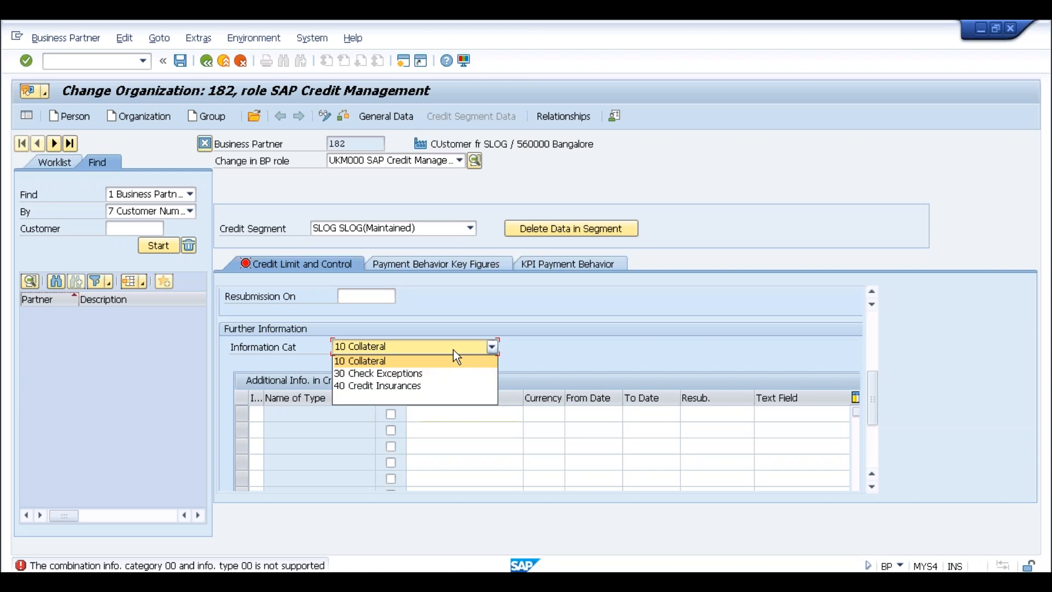
left_click(407, 378)
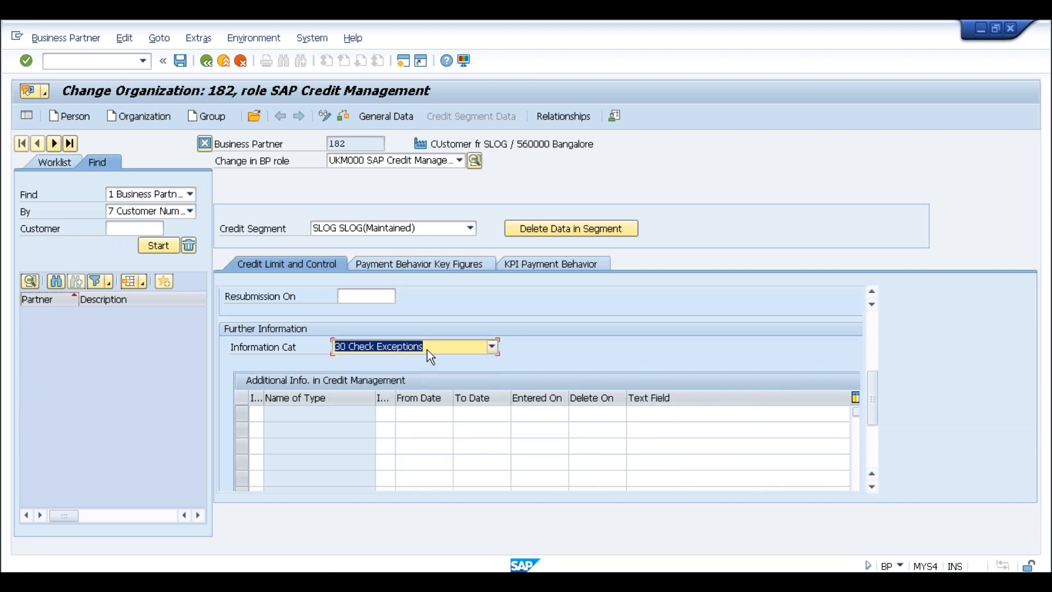
left_click(427, 349)
left_click(411, 385)
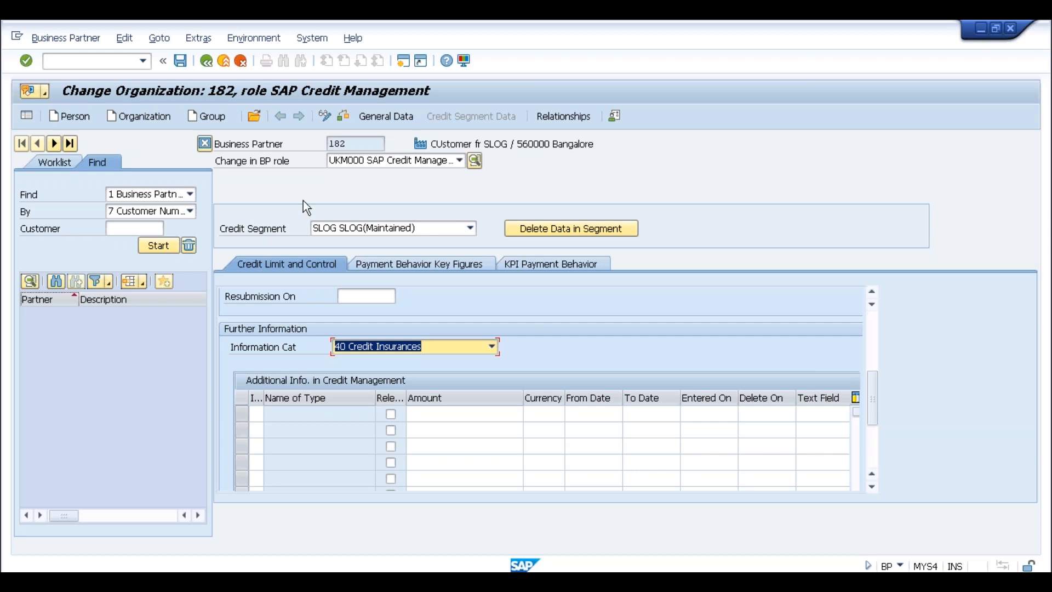
left_click(361, 142)
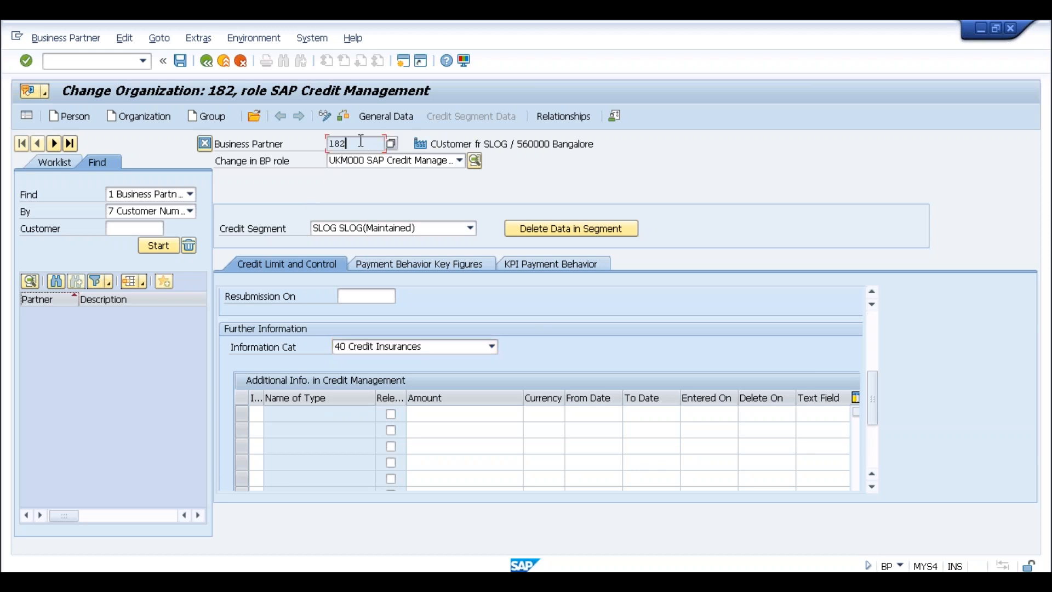
left_click(443, 415)
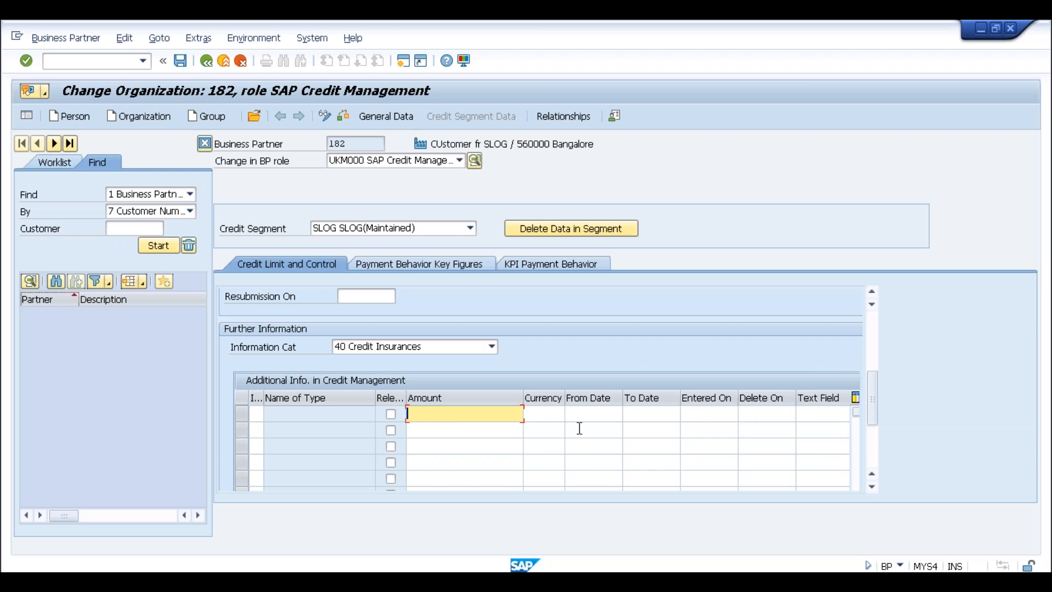
left_click(779, 419)
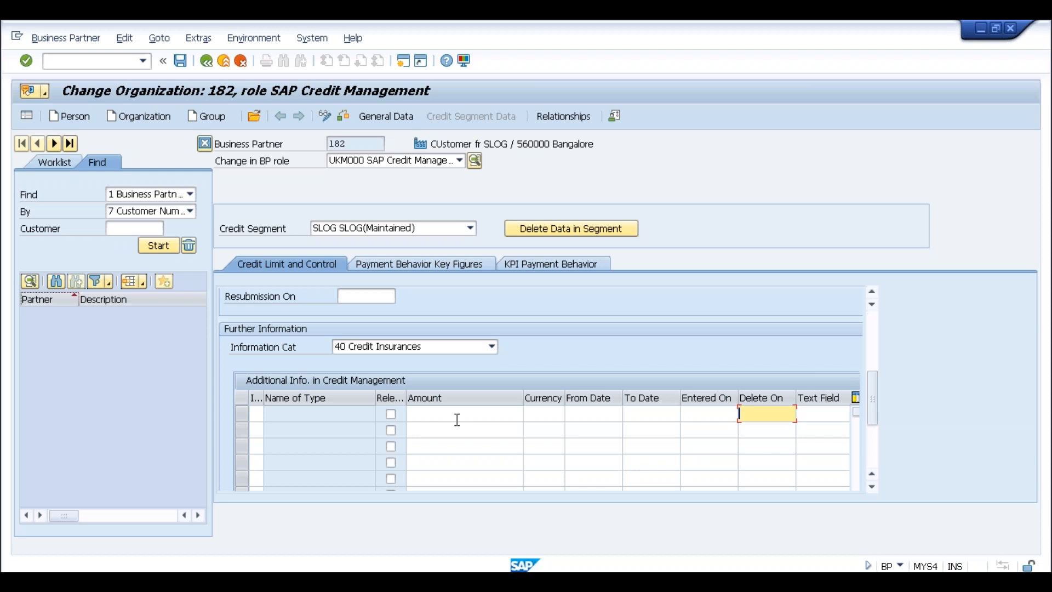
Review the segment's credit limit and payment behavior key figures, and inspect the scoring and check rule options in the general data's credit profile
left_click(871, 347)
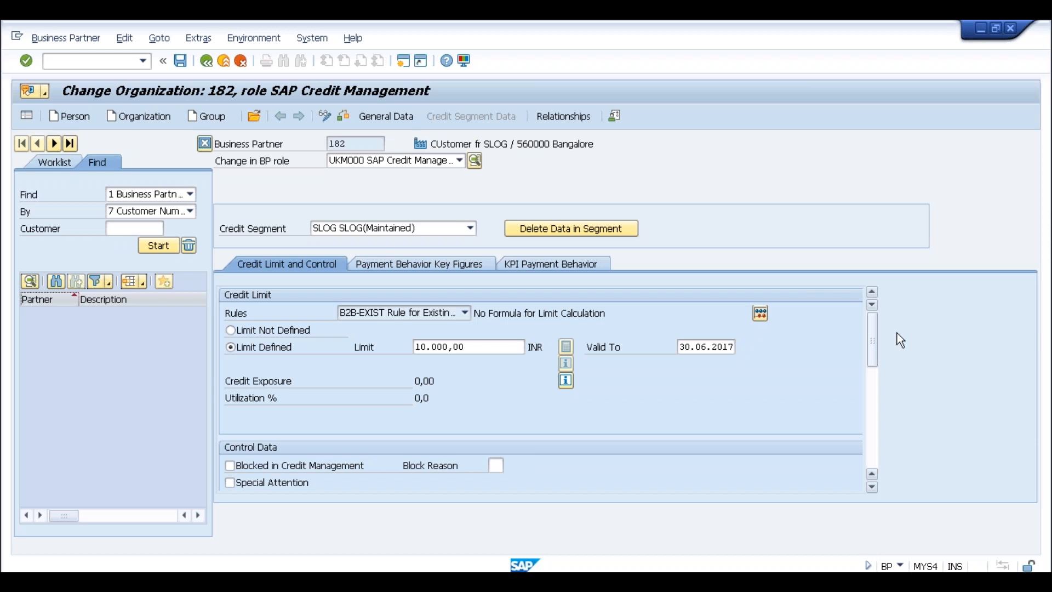
left_click(391, 266)
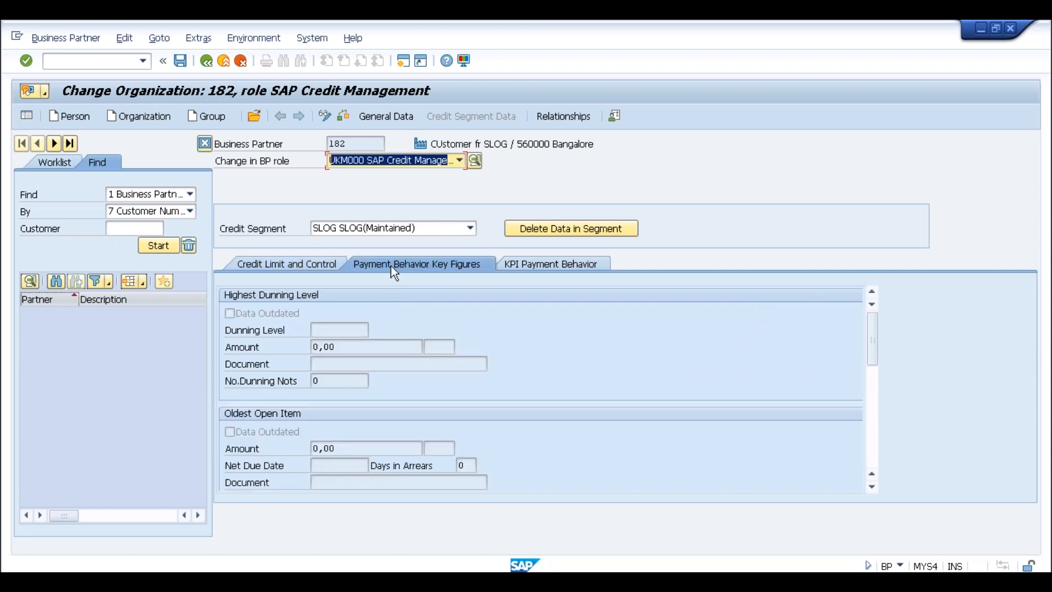
left_click(397, 117)
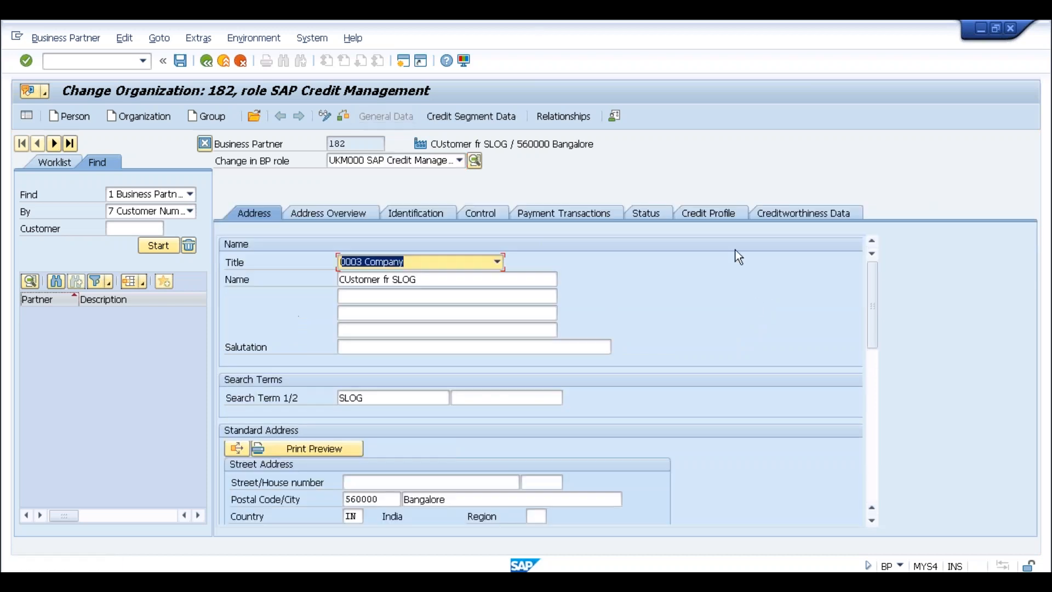
left_click(722, 214)
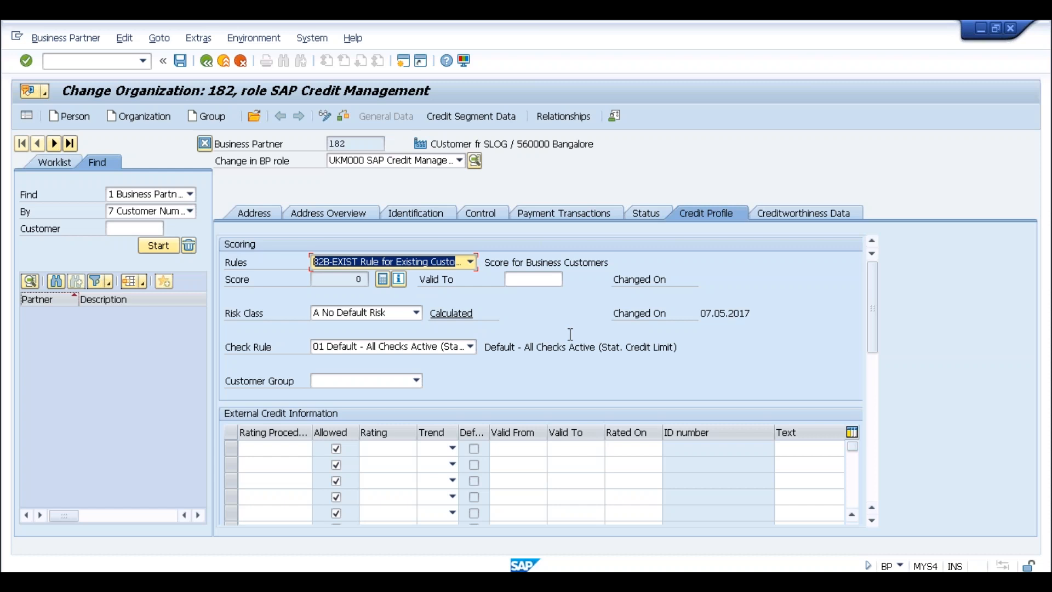
left_click(511, 449)
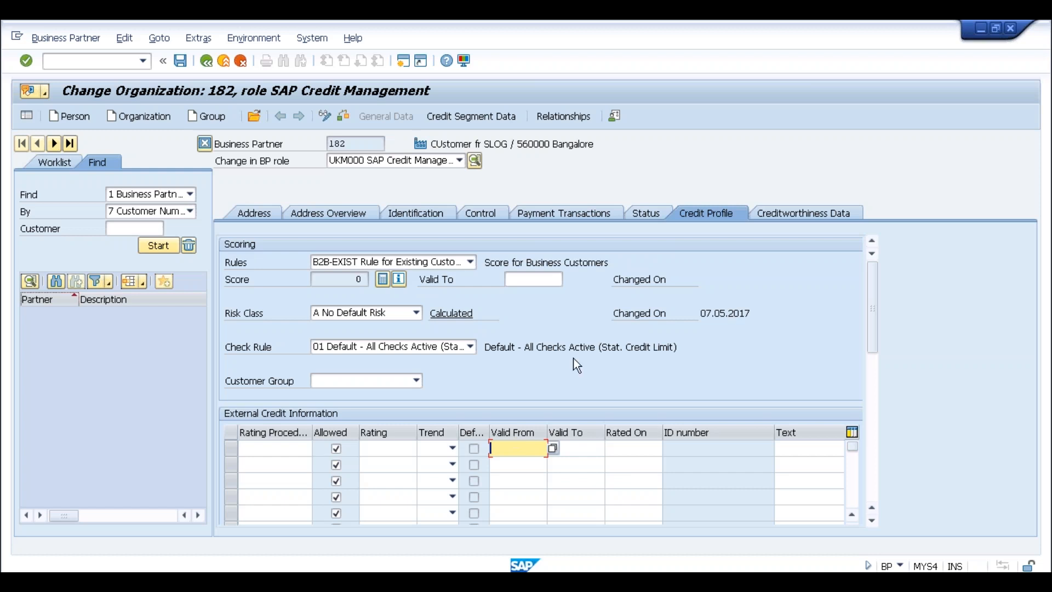
left_click(522, 281)
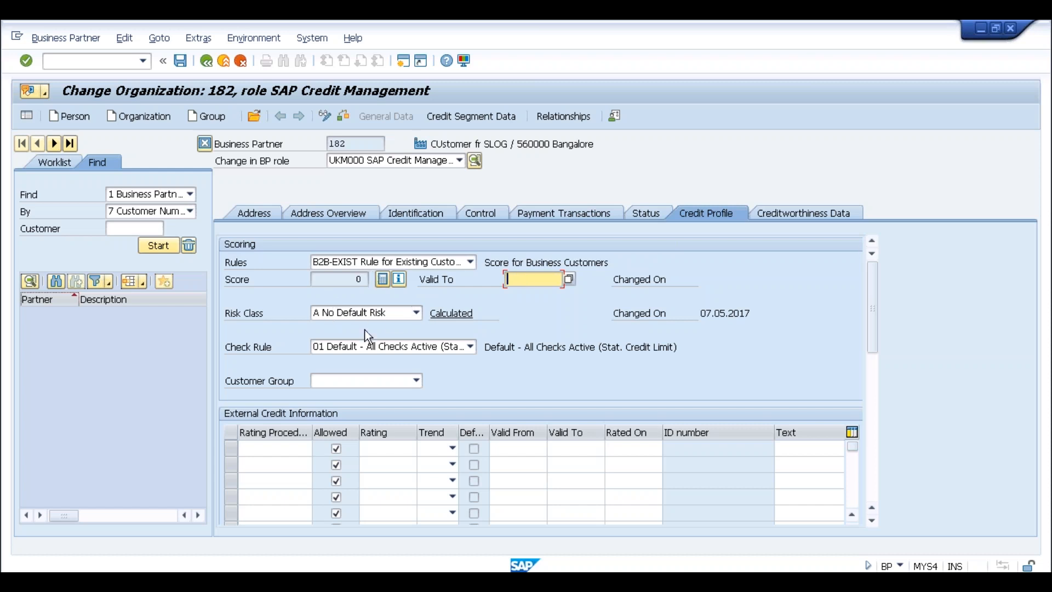
left_click(359, 349)
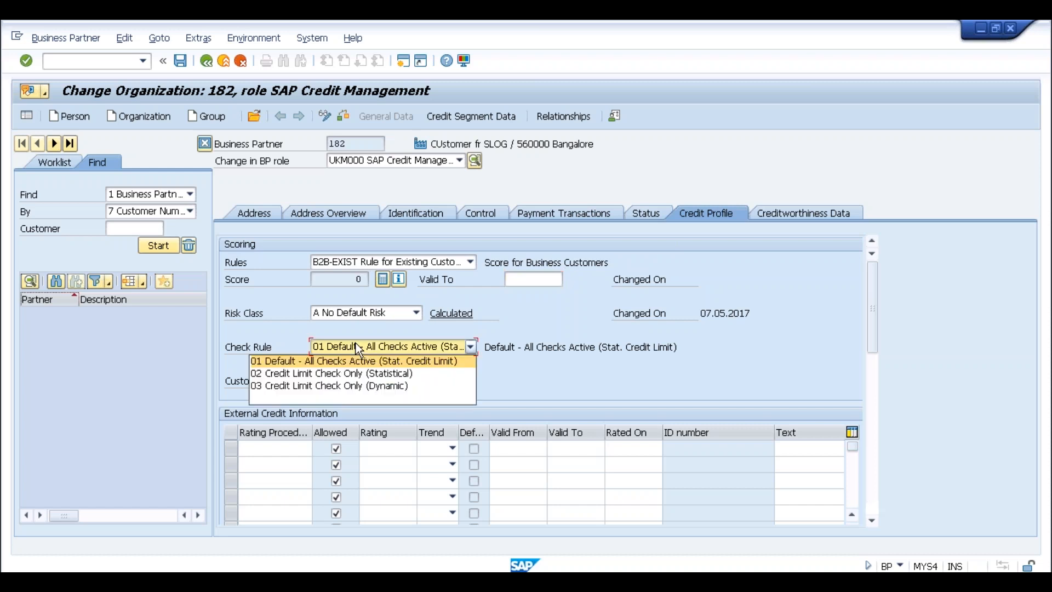
Switch to the SAP Easy Access session and open the SAP Reference IMG with transaction spro
key("alt+Tab")
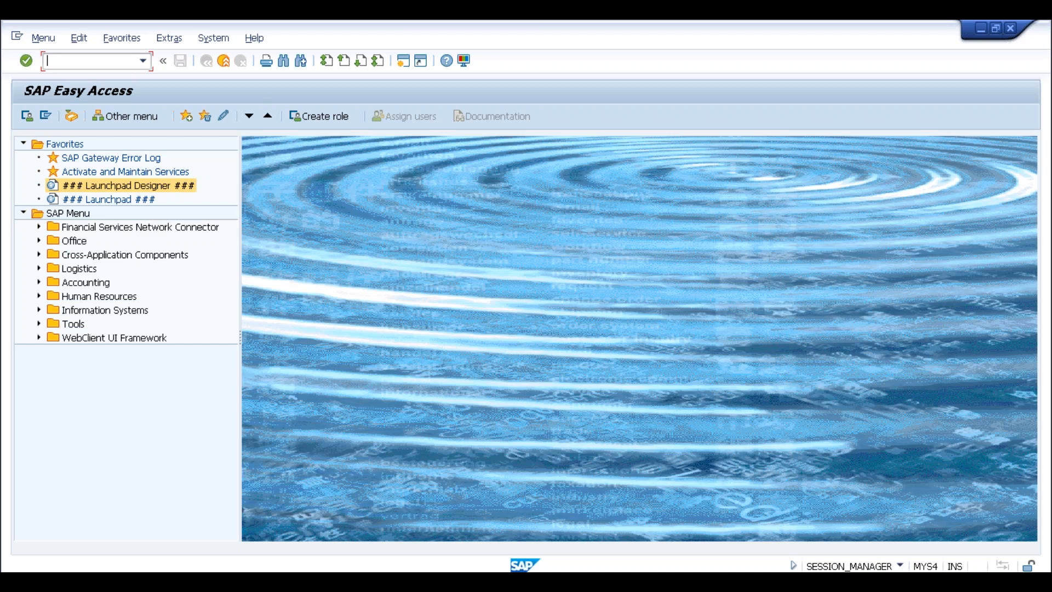
type("spro")
key("Return")
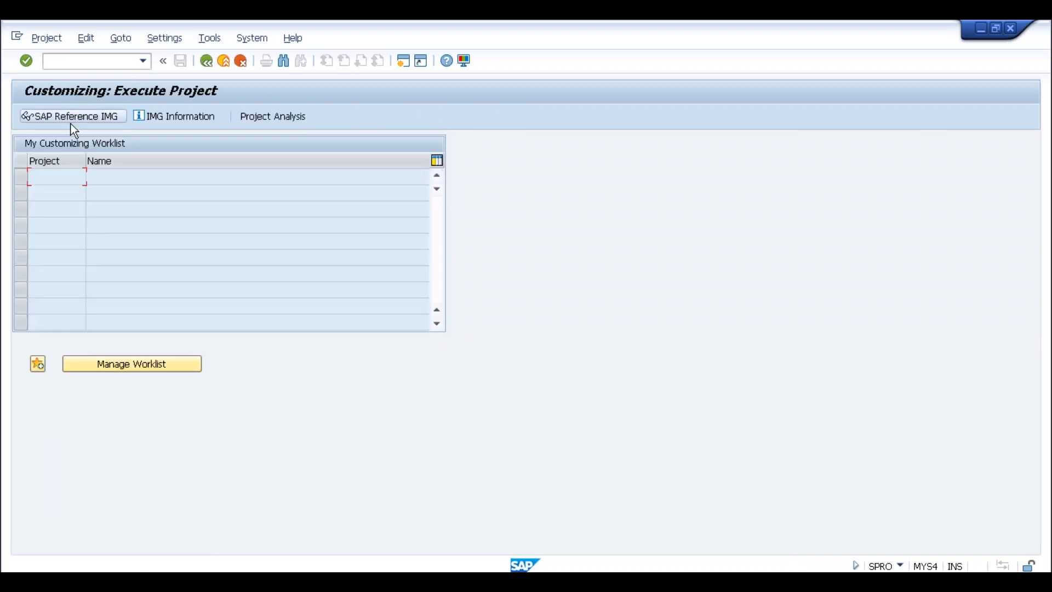
left_click(71, 119)
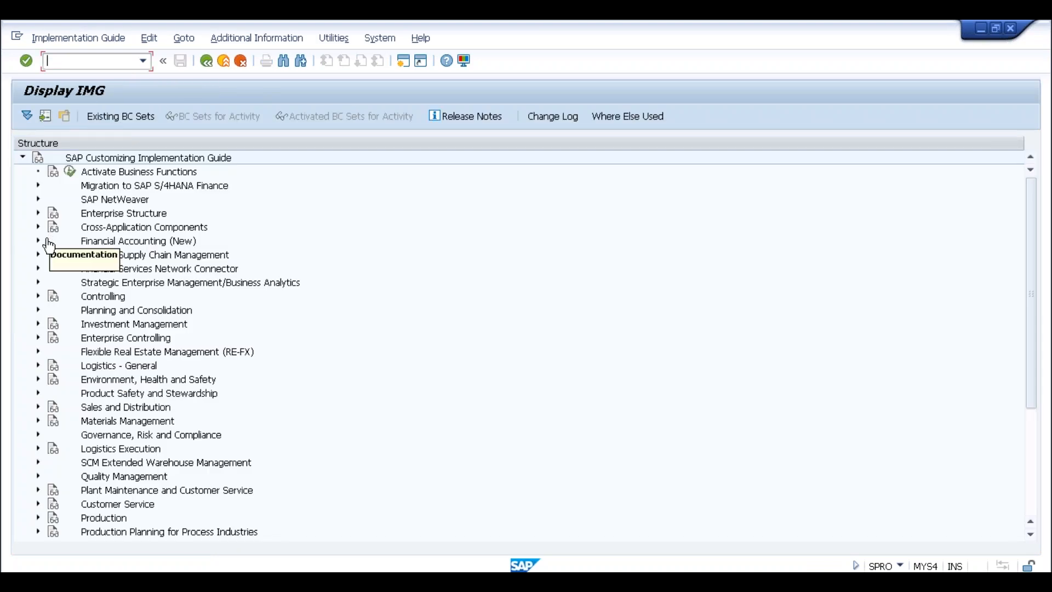
Open Define Checking Rules under Financial Supply Chain Management, Credit Management, Credit Risk Monitoring, Credit Limit Check
left_click(39, 255)
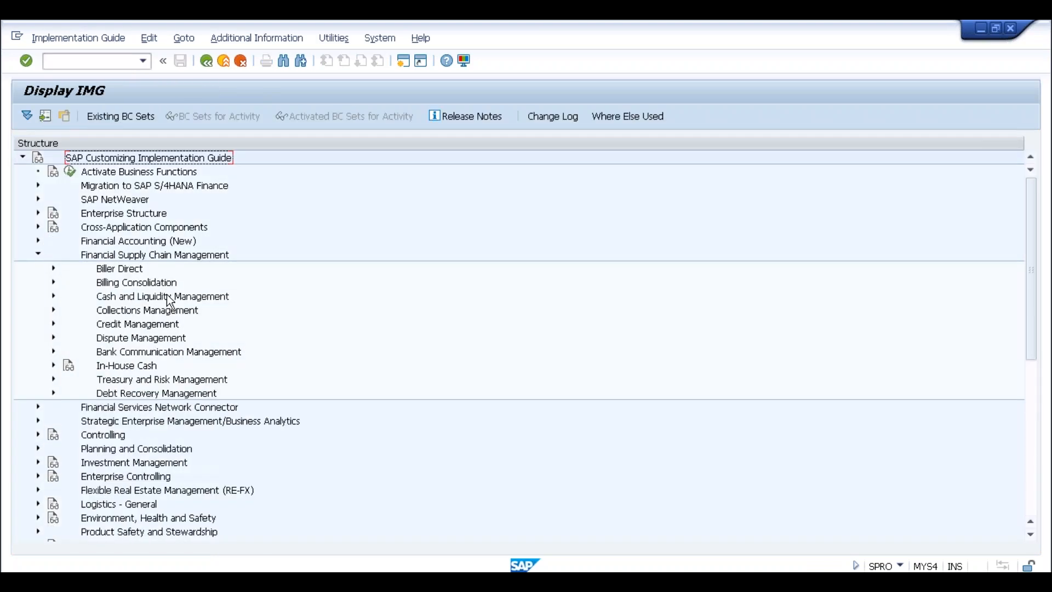
left_click(54, 324)
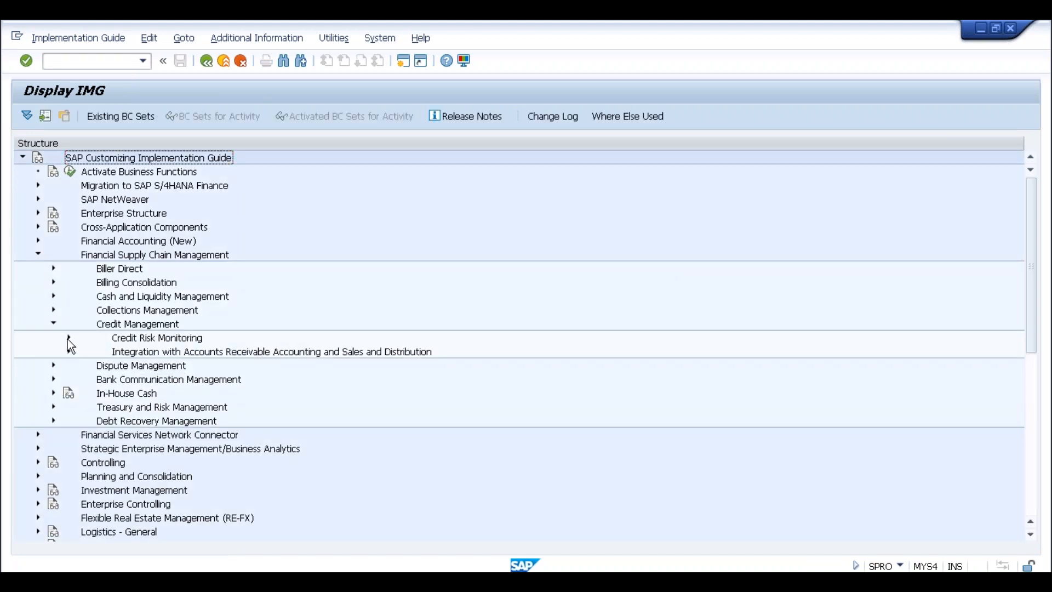
left_click(68, 337)
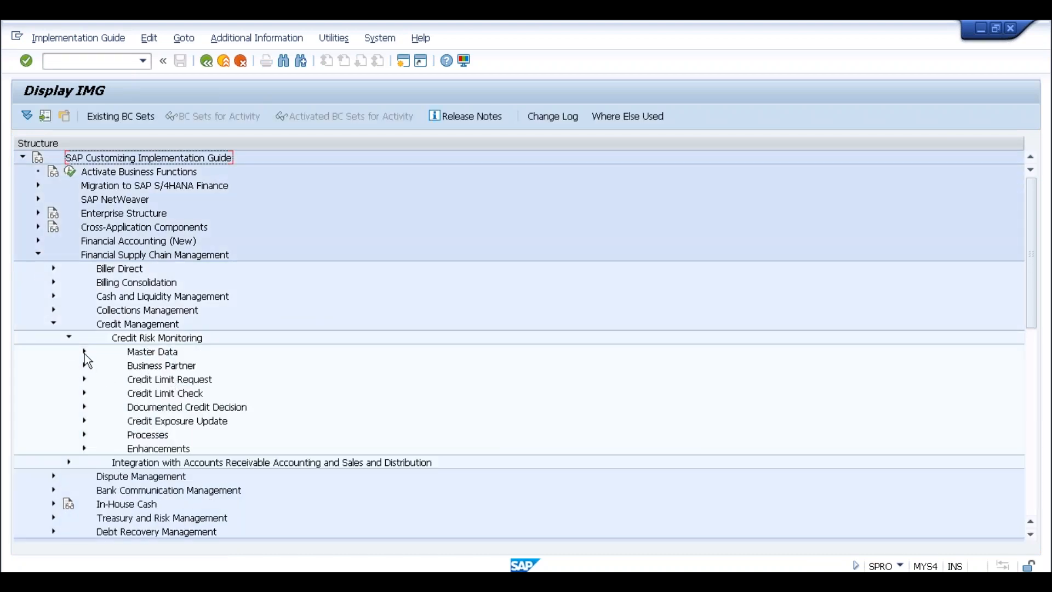
left_click(85, 393)
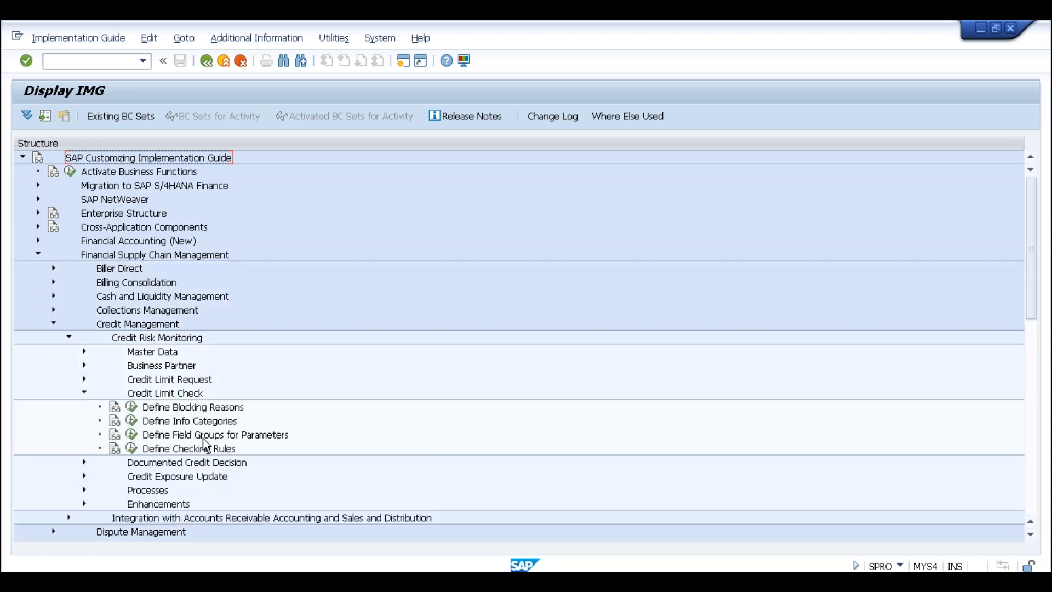
left_click(132, 449)
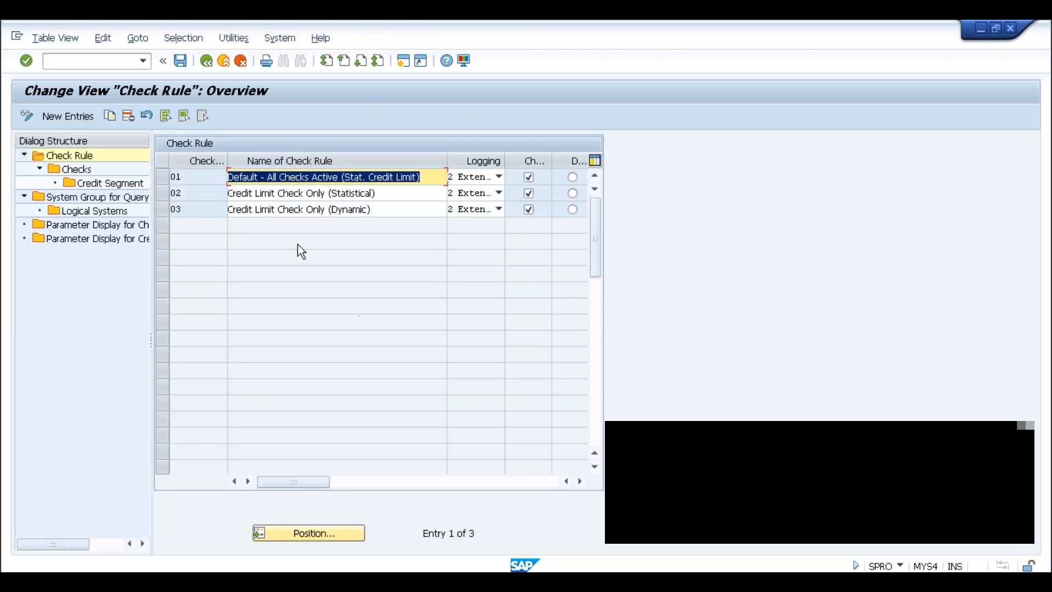
Examine the statistical and dynamic check rules, and display the individual checks of rule 01
left_click(383, 194)
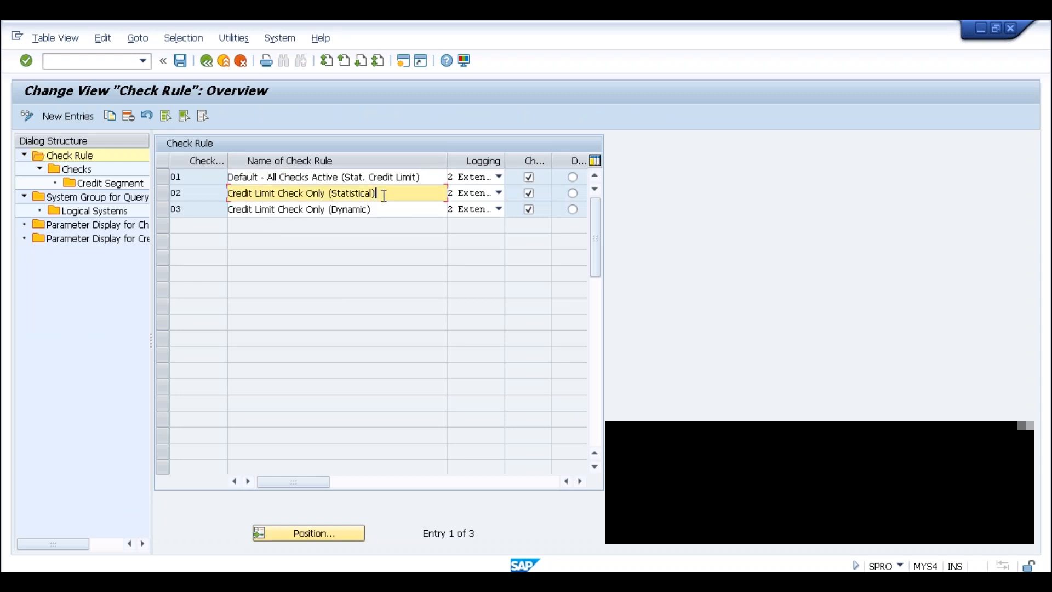
left_click(378, 213)
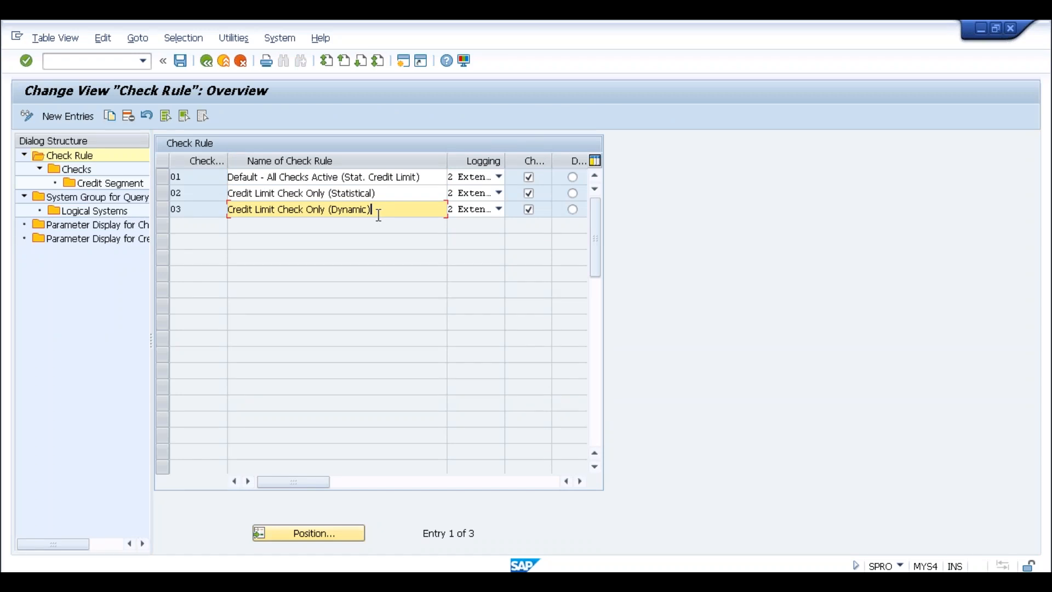
left_click(163, 179)
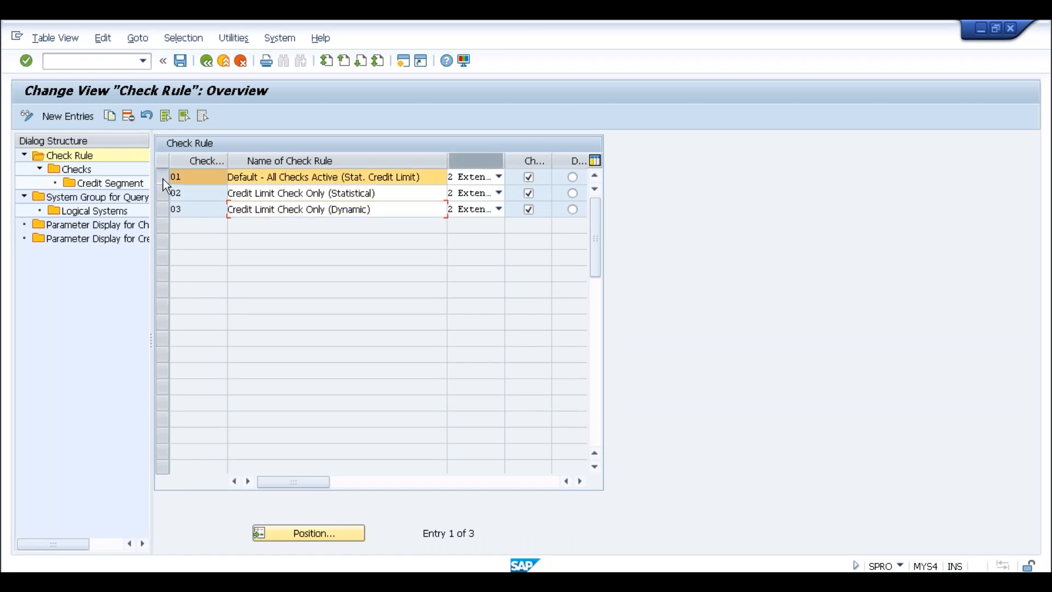
double_click(83, 174)
left_click(366, 215)
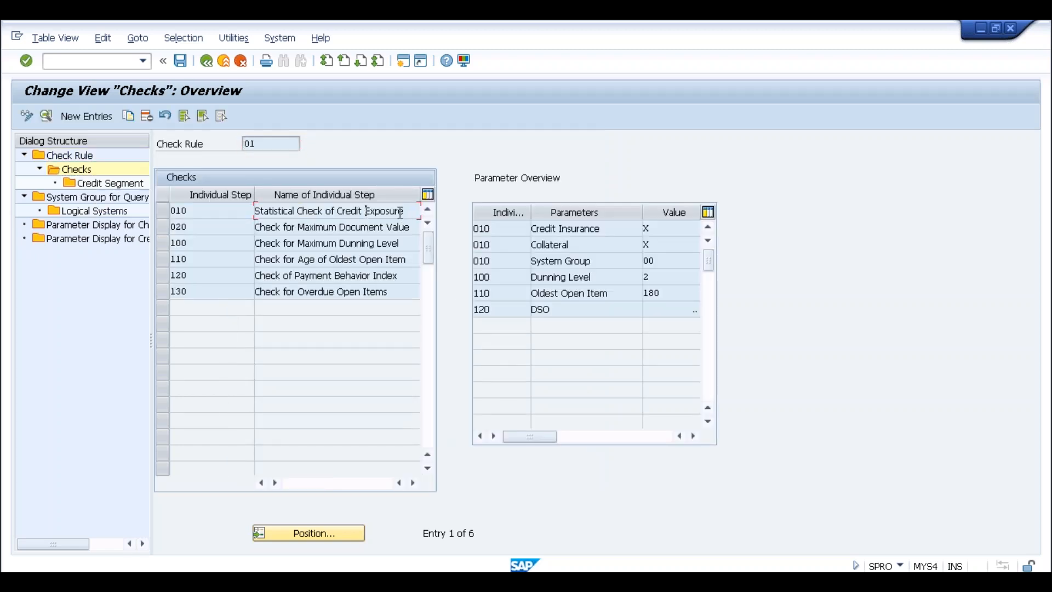
Display the credit segment settings of individual step 010 and examine all their columns
left_click(163, 211)
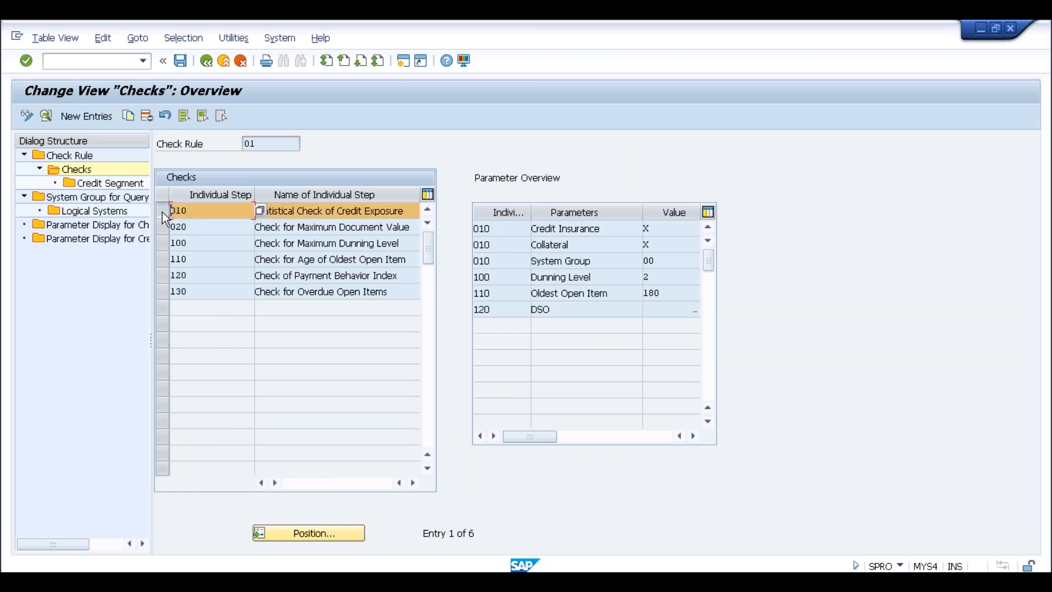
double_click(131, 185)
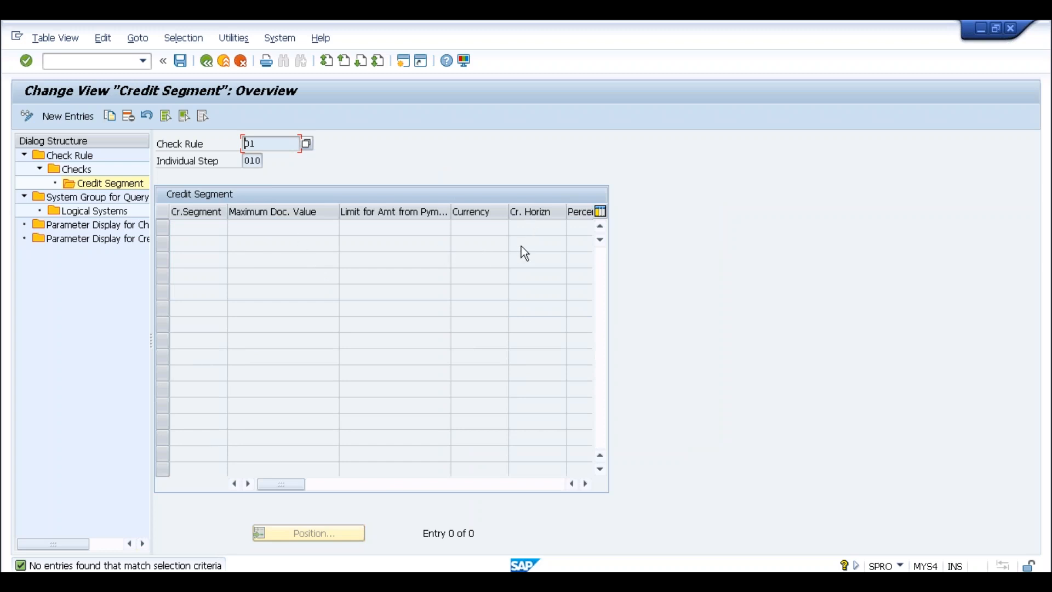
left_click(586, 484)
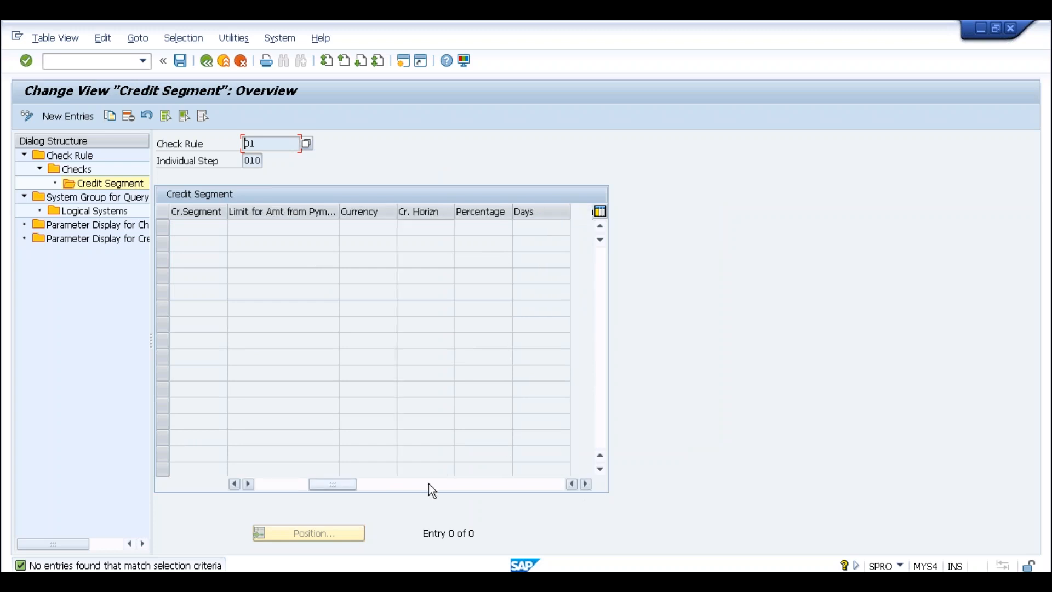
left_click(267, 487)
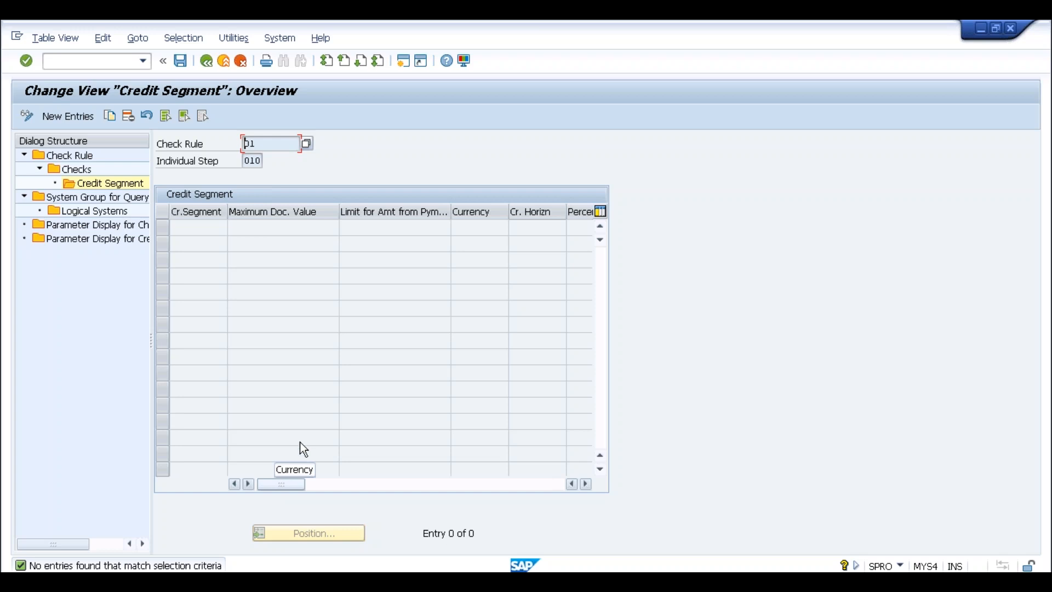
Leave the check rule customizing for the implementation guide and collapse the Credit Management node
left_click(241, 60)
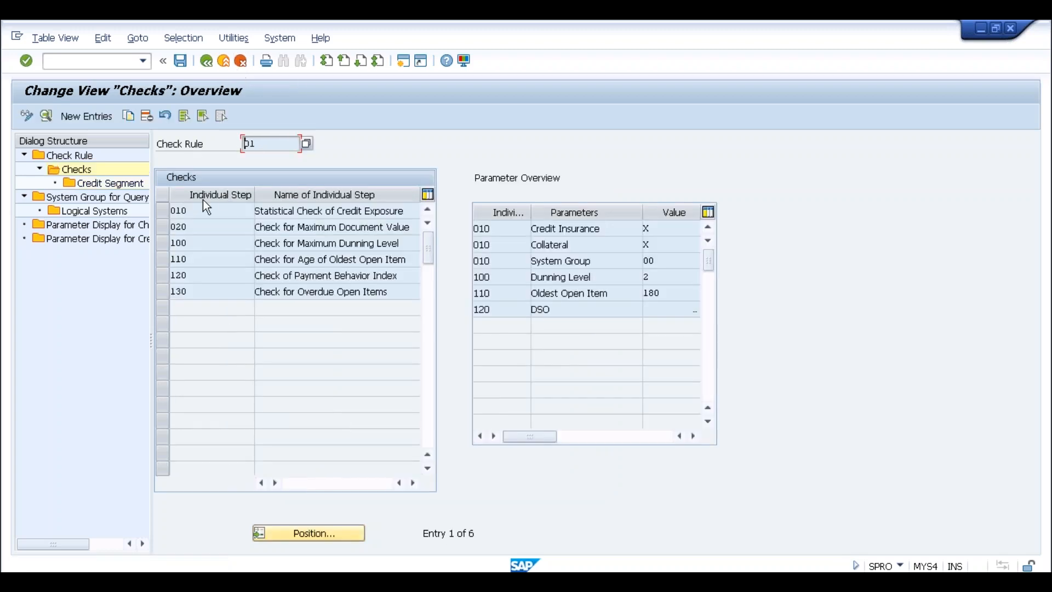
left_click(241, 61)
left_click(241, 61)
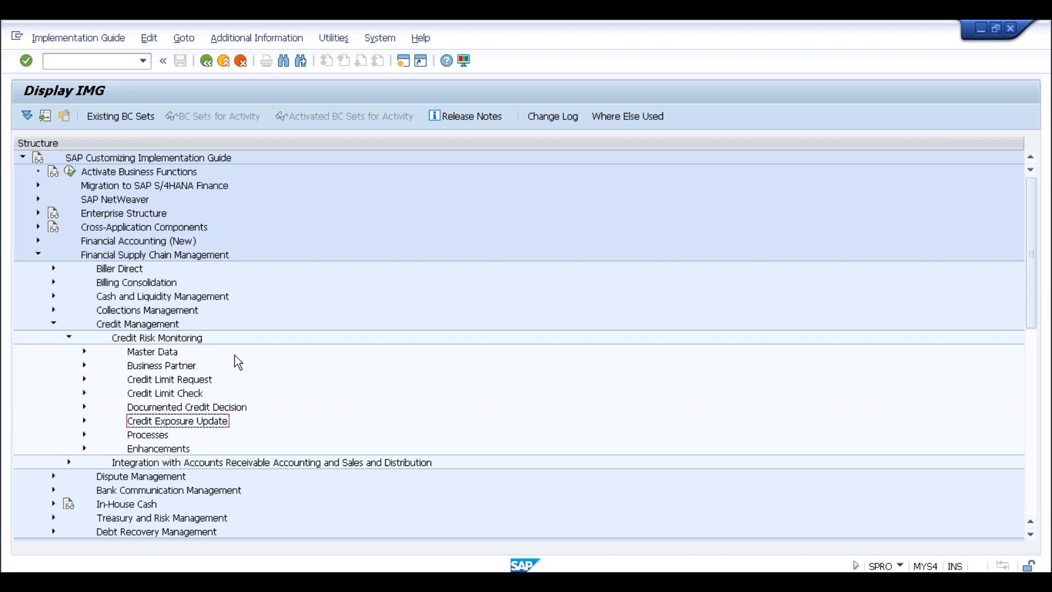
left_click(54, 324)
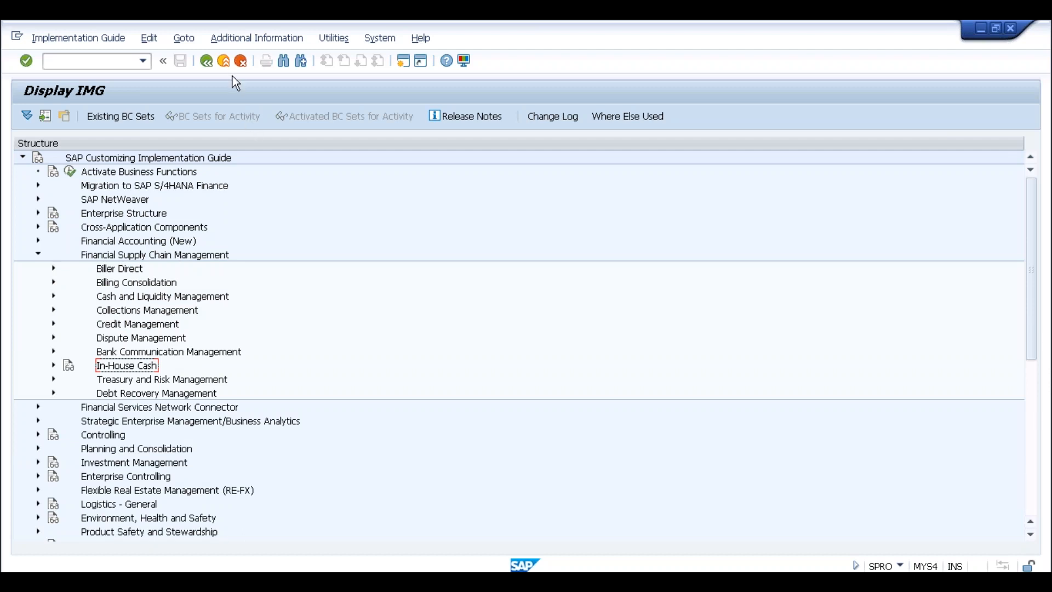